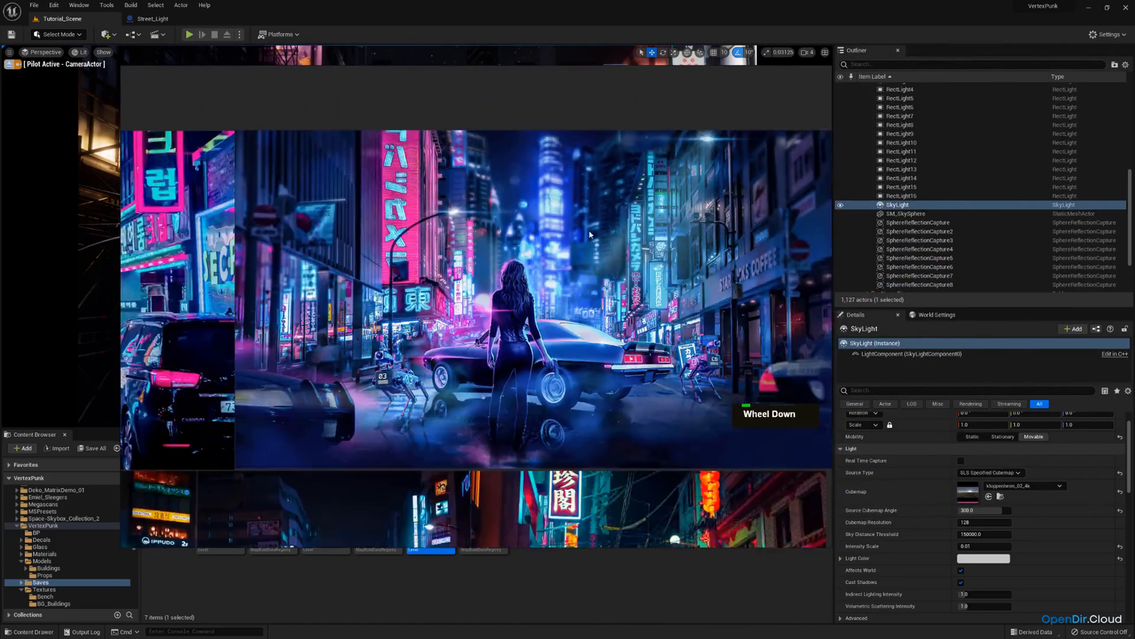
{"action": "middle_click_drag", "start_coordinate": [639, 189], "coordinate": [606, 235]}
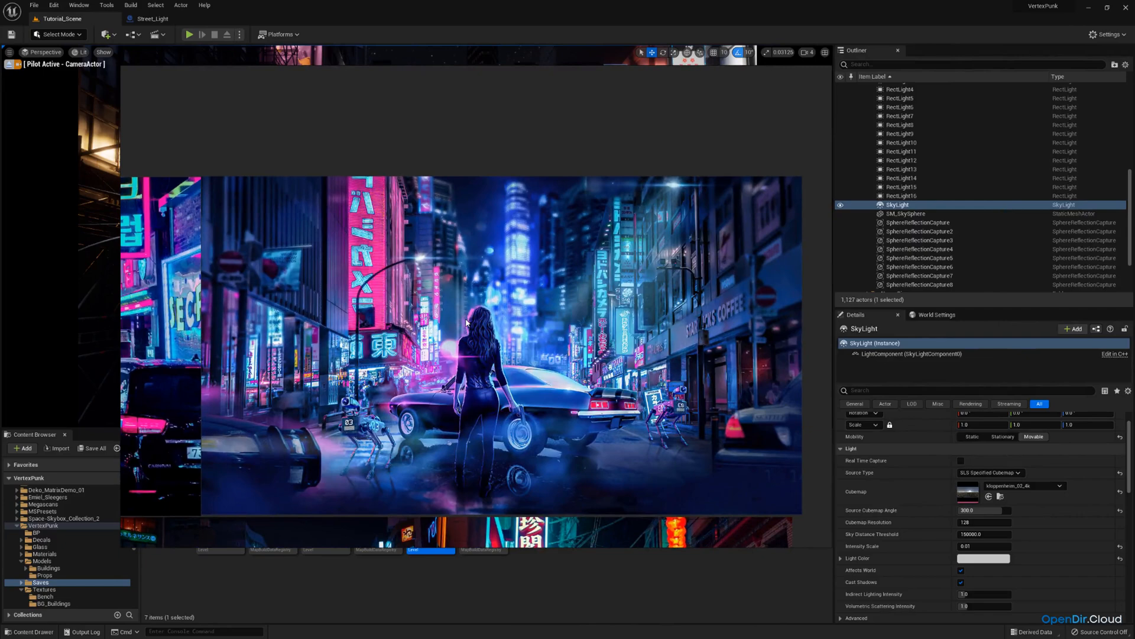
{"action": "scroll", "coordinate": [448, 304], "scroll_direction": "down", "scroll_amount": 2}
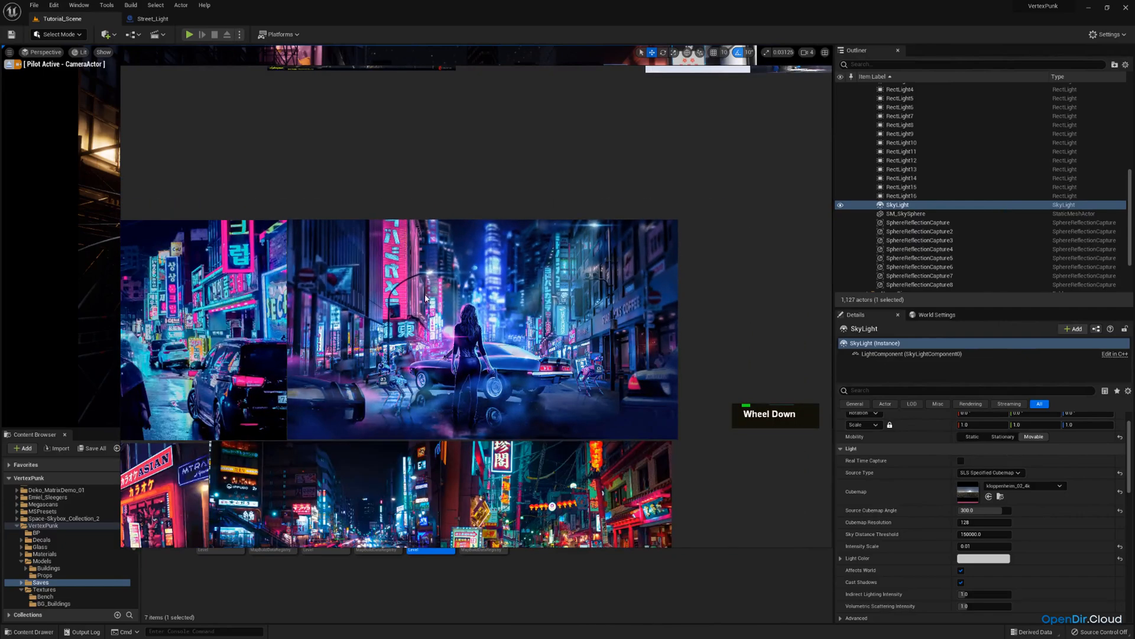
{"action": "right_click_drag", "start_coordinate": [349, 274], "coordinate": [1134, 284]}
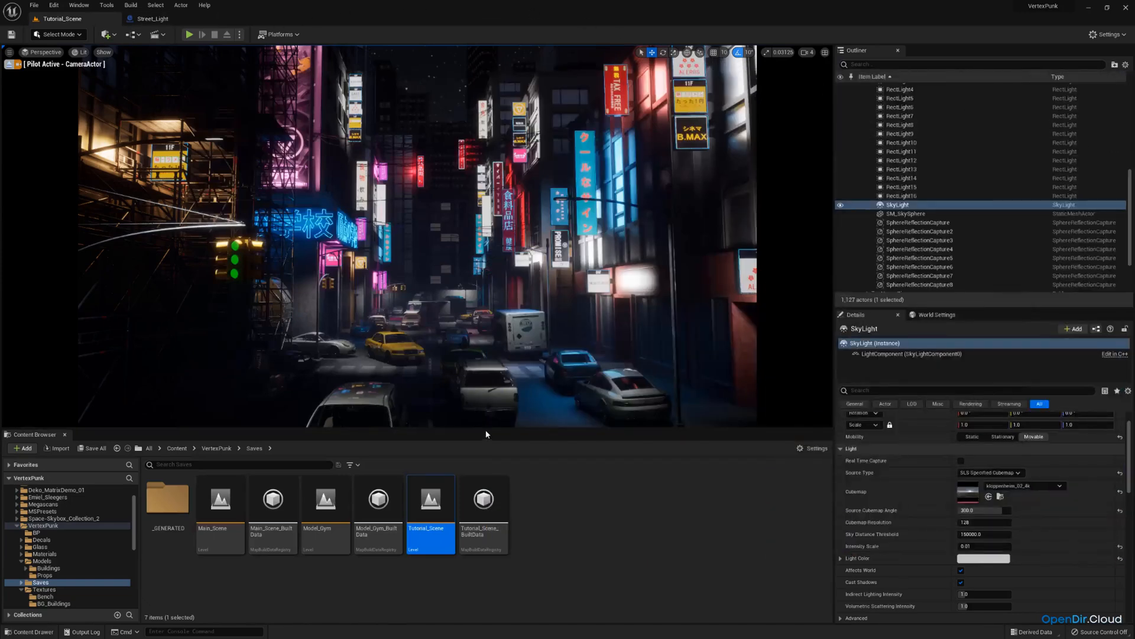
Capture a high resolution screenshot of the viewport with a screenshot size multiplier of 2.
{"action": "left_click_drag", "start_coordinate": [486, 429], "coordinate": [488, 503]}
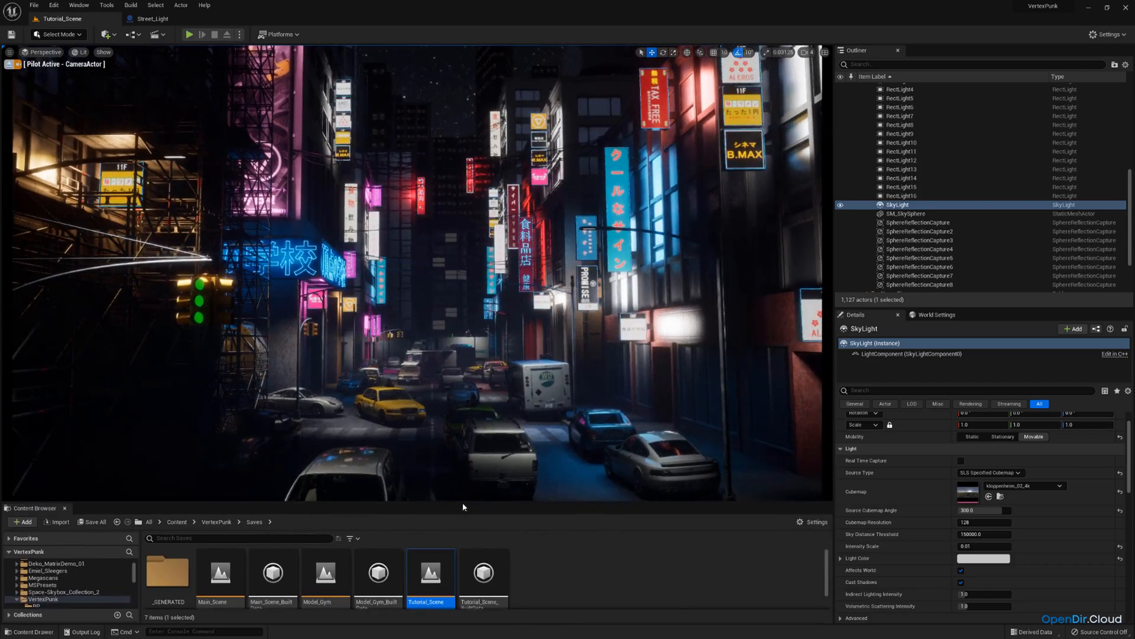
{"action": "left_click_drag", "start_coordinate": [464, 505], "coordinate": [466, 456]}
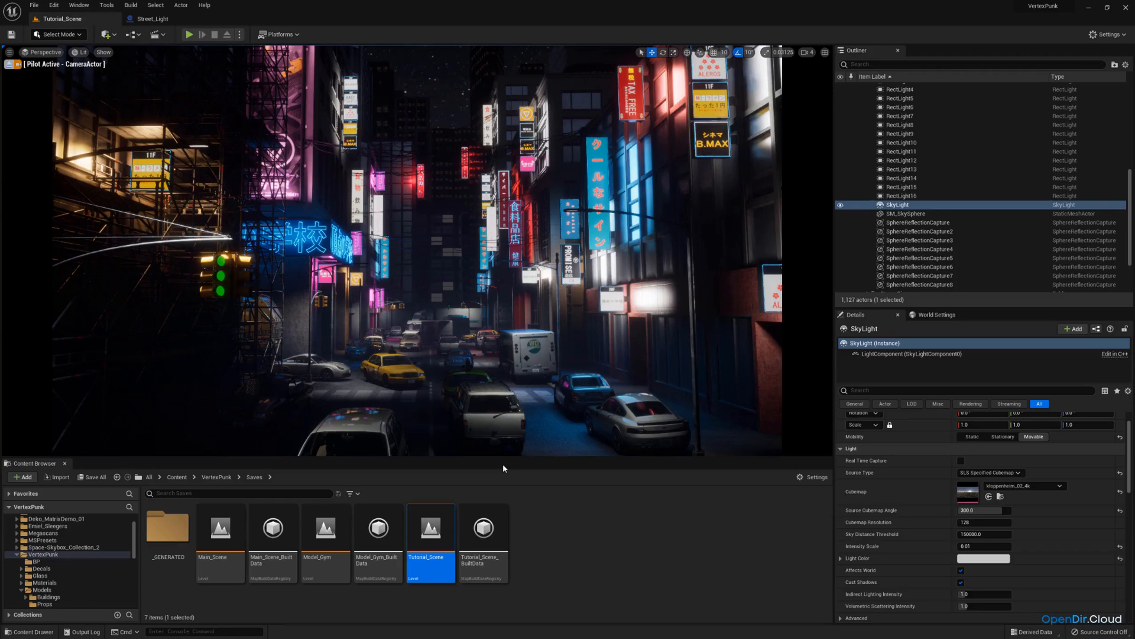
{"action": "left_click", "coordinate": [9, 52]}
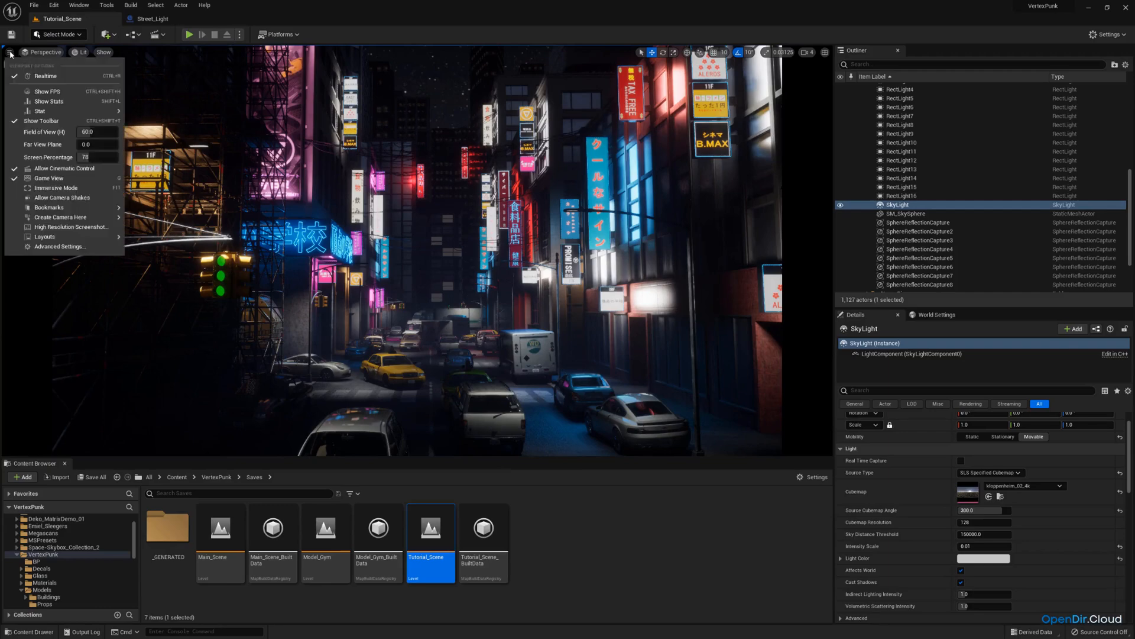
{"action": "left_click", "coordinate": [73, 228]}
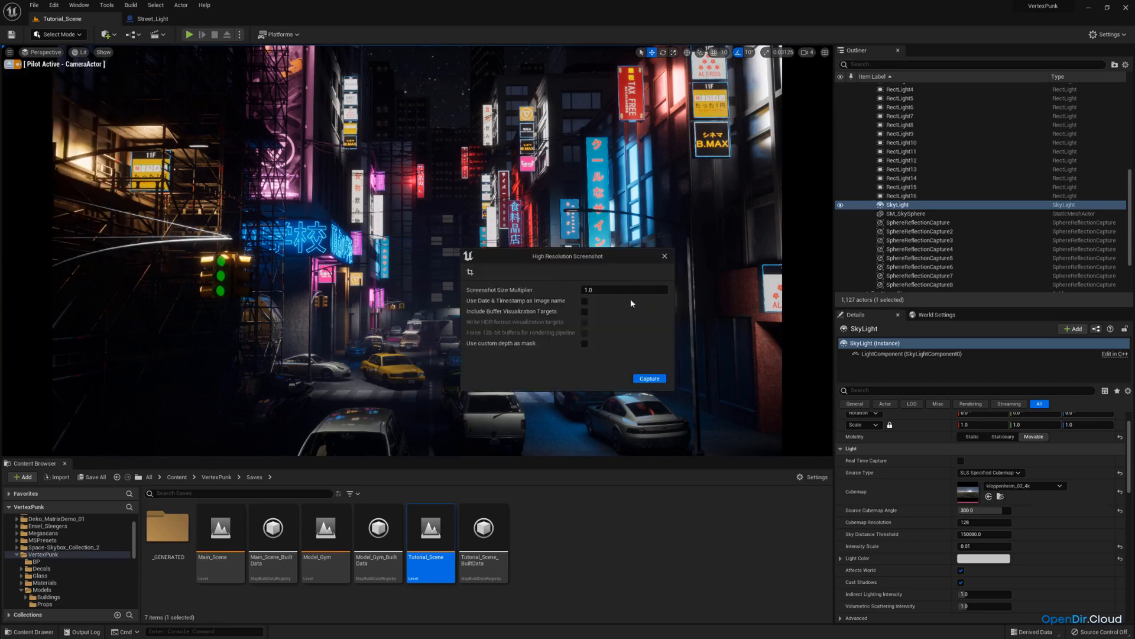
{"action": "left_click", "coordinate": [614, 287]}
{"action": "type", "text": "2"}
{"action": "key", "text": "Return"}
{"action": "left_click", "coordinate": [649, 380]}
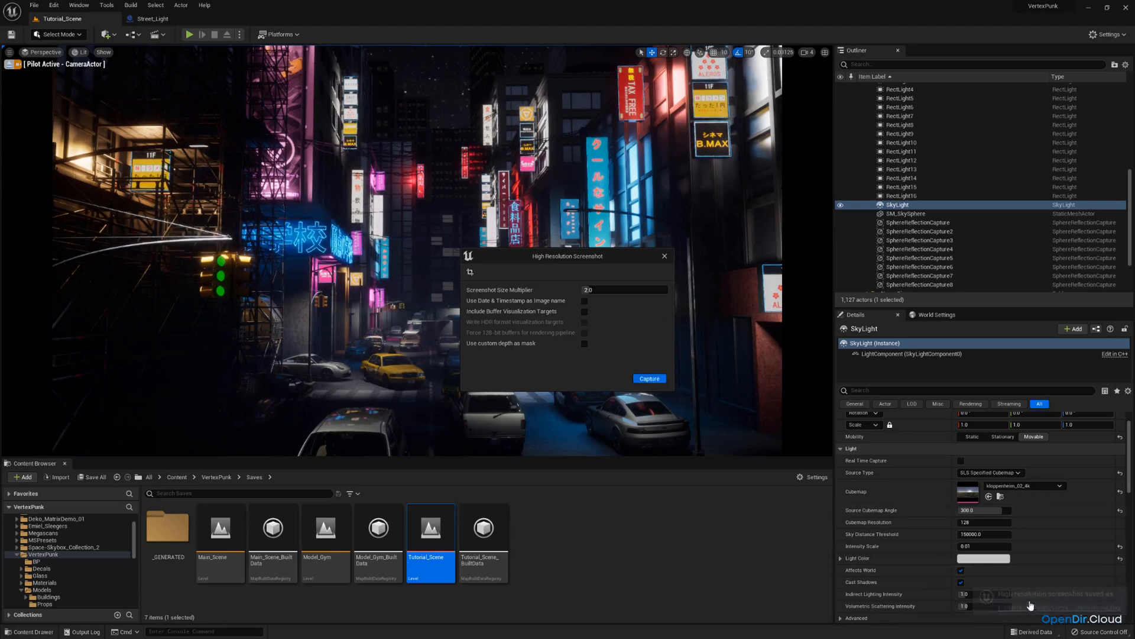
{"action": "left_click", "coordinate": [665, 256]}
Open the captured screenshot image to review it, then close the image viewer.
{"action": "right_click", "coordinate": [665, 257]}
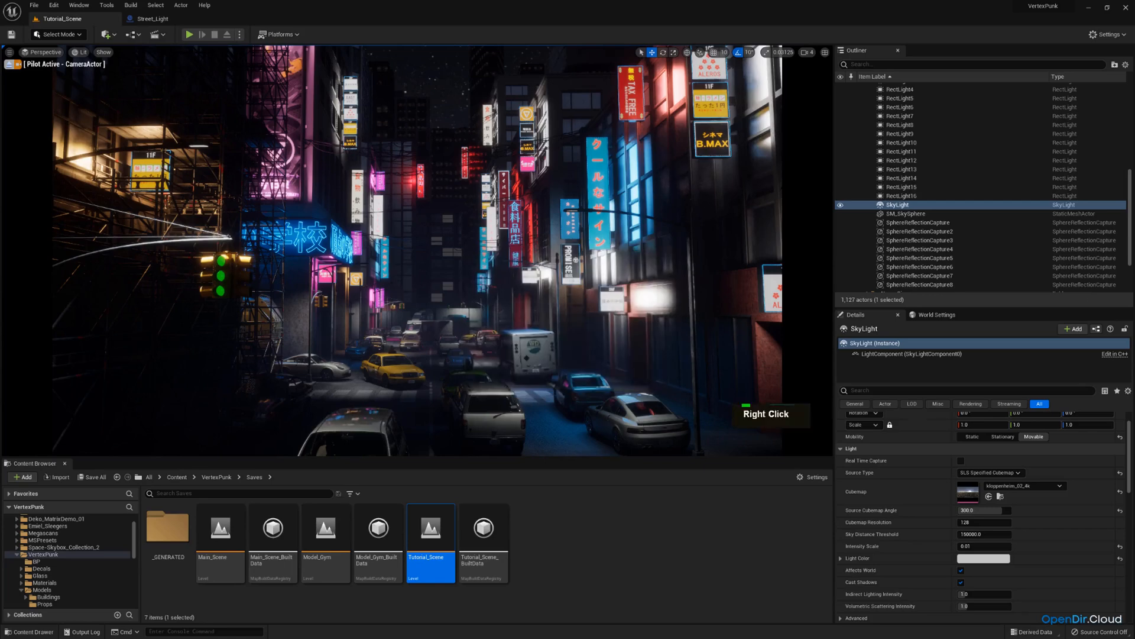
{"action": "double_click", "coordinate": [665, 257]}
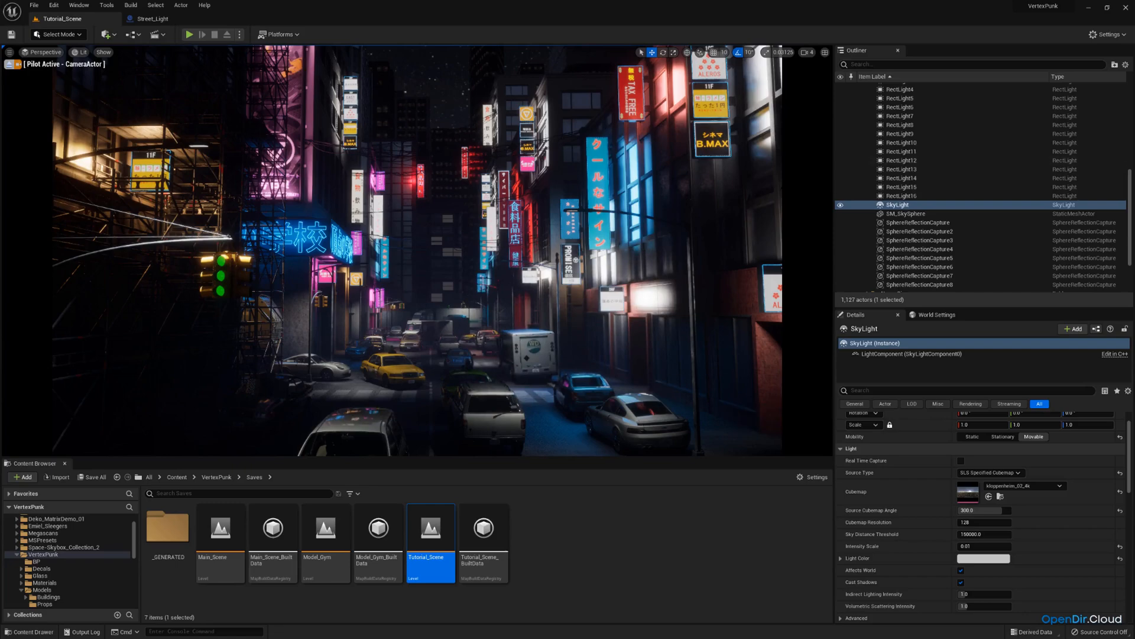
{"action": "double_click", "coordinate": [569, 157]}
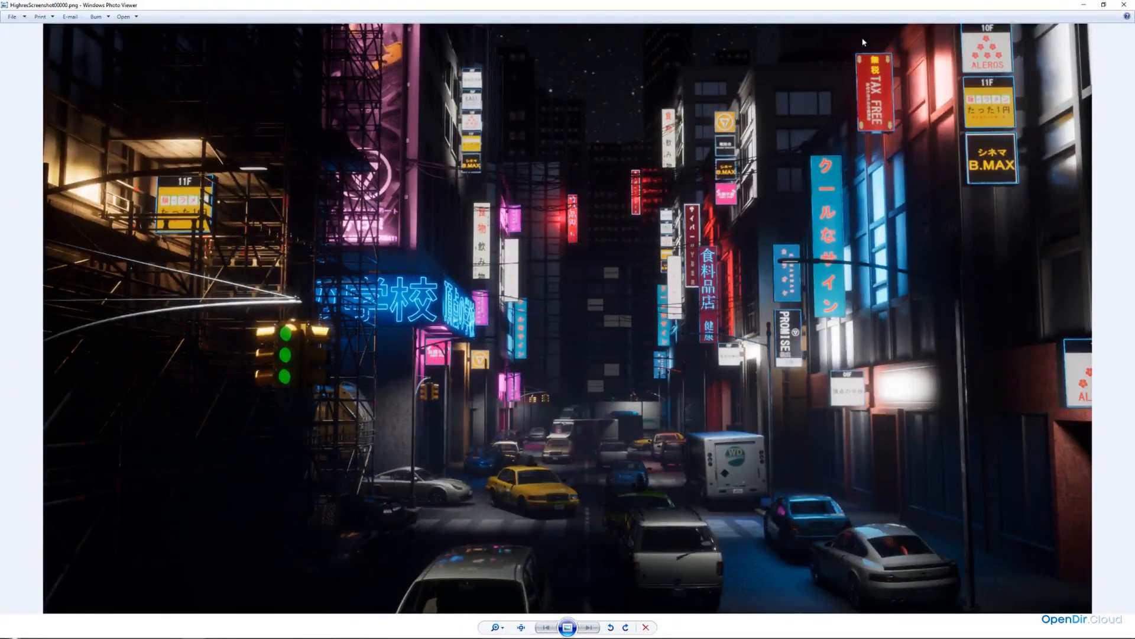
{"action": "left_click", "coordinate": [1124, 5]}
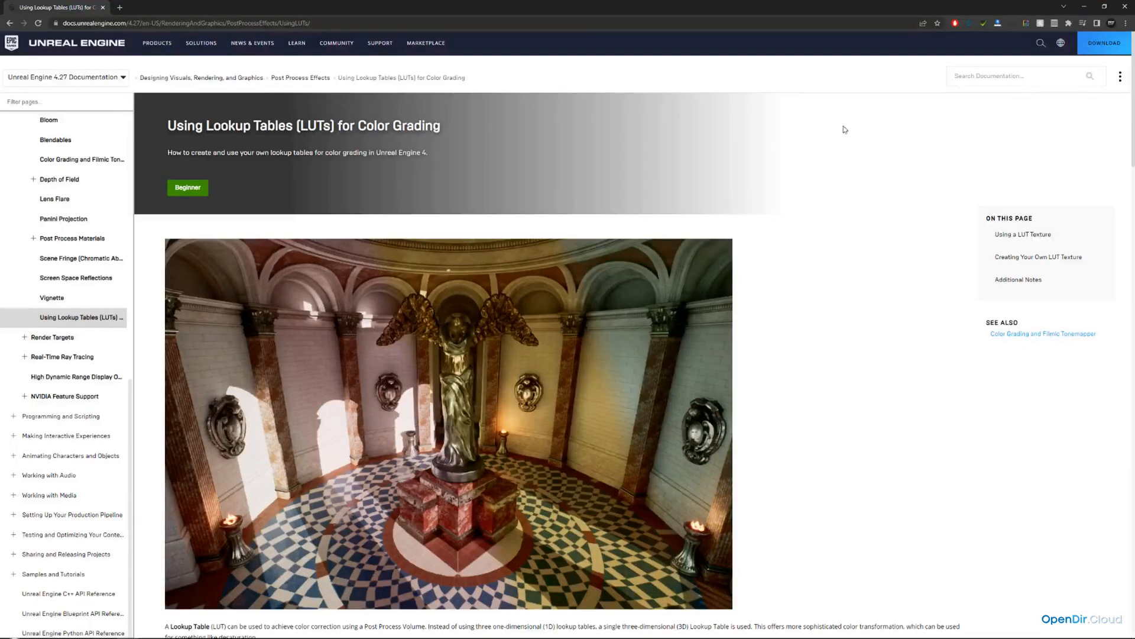
Open the Unreal Engine documentation page on using lookup tables for color grading and read through it.
{"action": "left_click", "coordinate": [10, 23]}
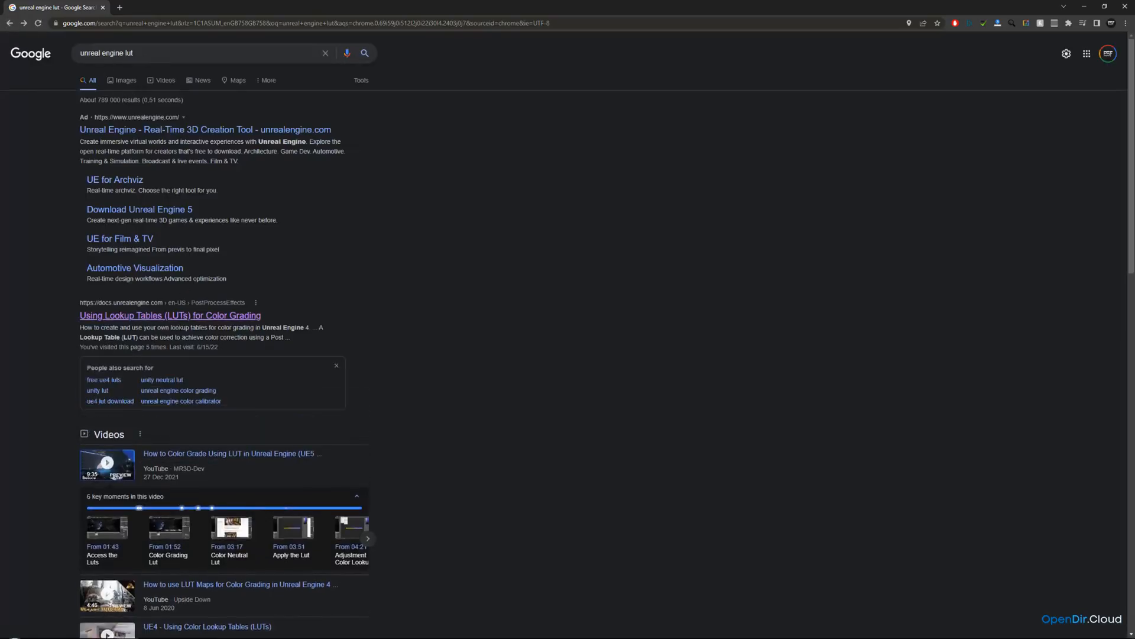
{"action": "left_click", "coordinate": [153, 317]}
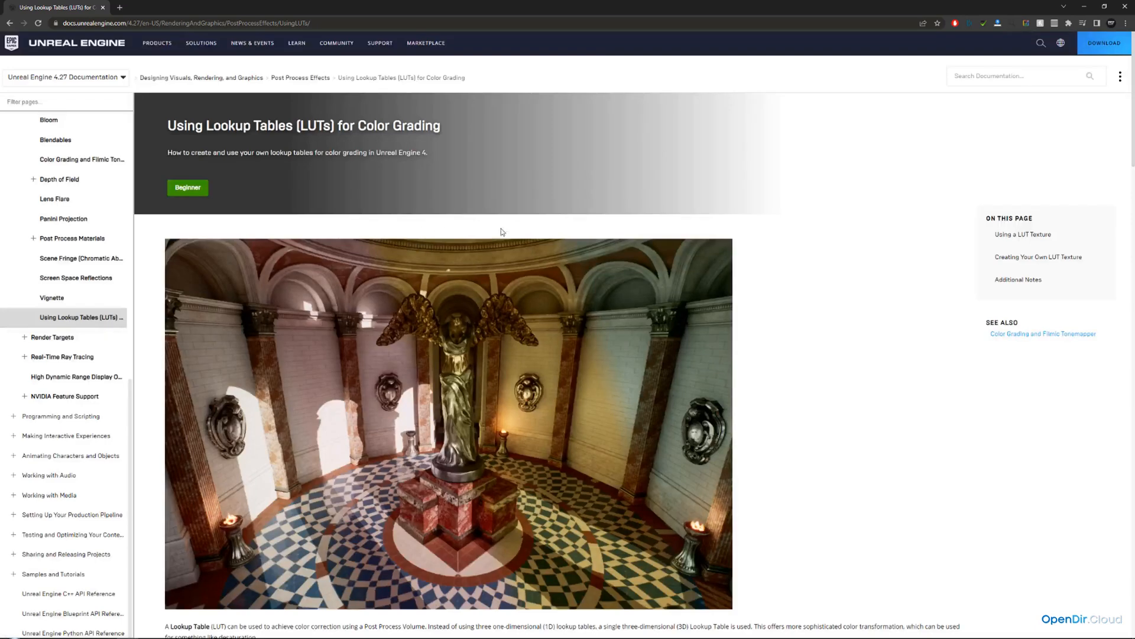
{"action": "scroll", "coordinate": [750, 248], "scroll_direction": "down", "scroll_amount": 3}
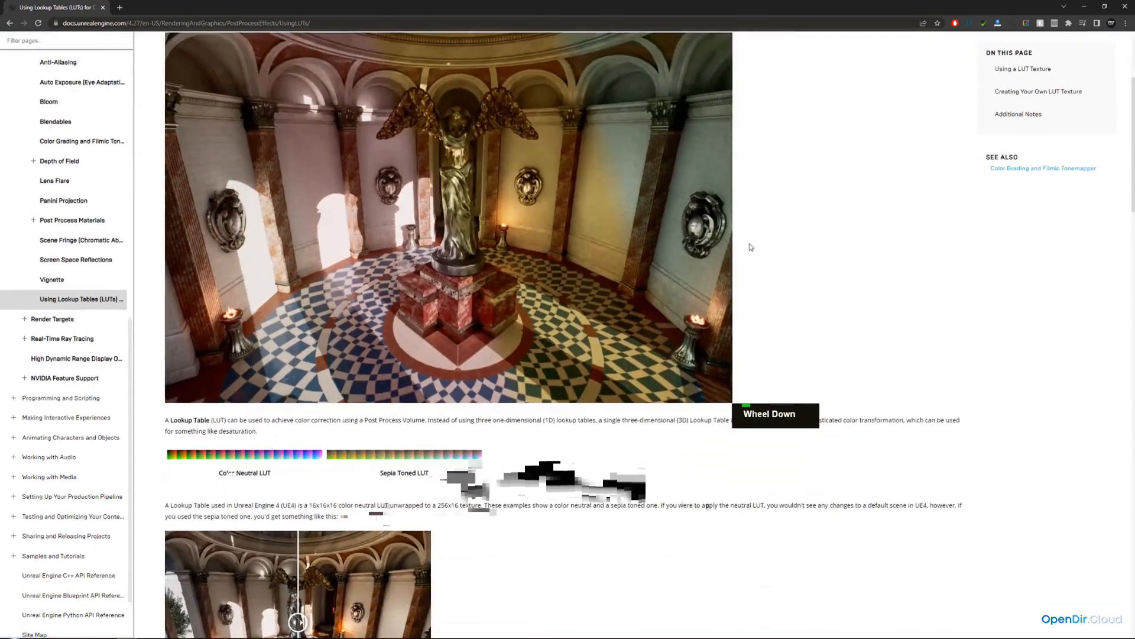
{"action": "scroll", "coordinate": [742, 249], "scroll_direction": "down", "scroll_amount": 5}
{"action": "mouse_move", "coordinate": [298, 360]}
{"action": "left_mouse_down"}
{"action": "mouse_move", "coordinate": [352, 359]}
{"action": "mouse_move", "coordinate": [295, 359]}
{"action": "left_mouse_up"}
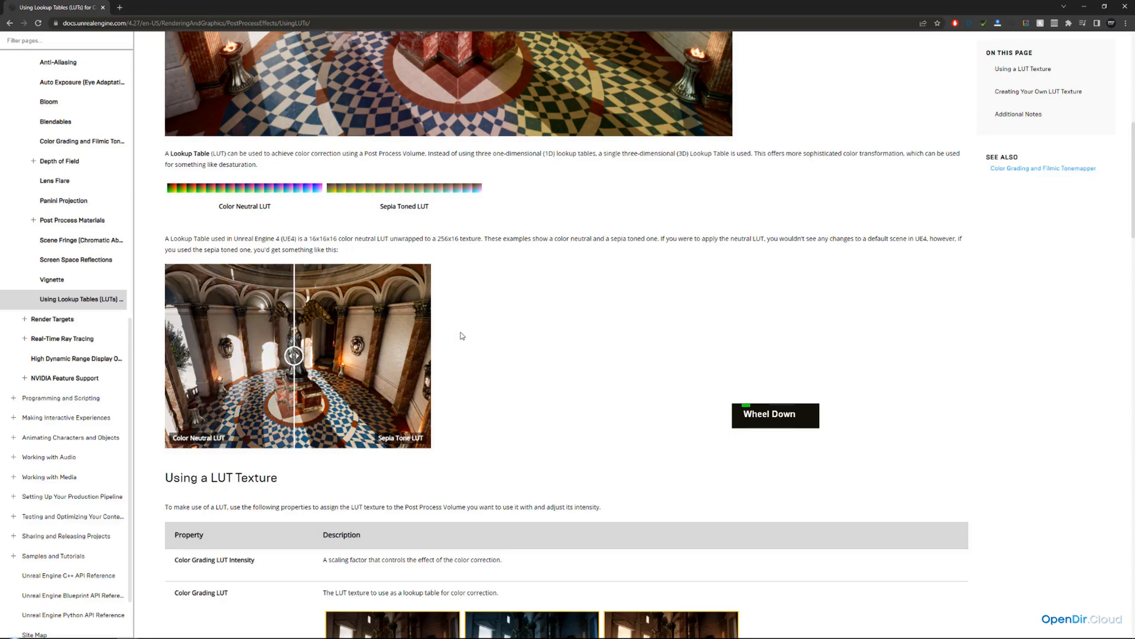
{"action": "scroll", "coordinate": [517, 307], "scroll_direction": "down", "scroll_amount": 7}
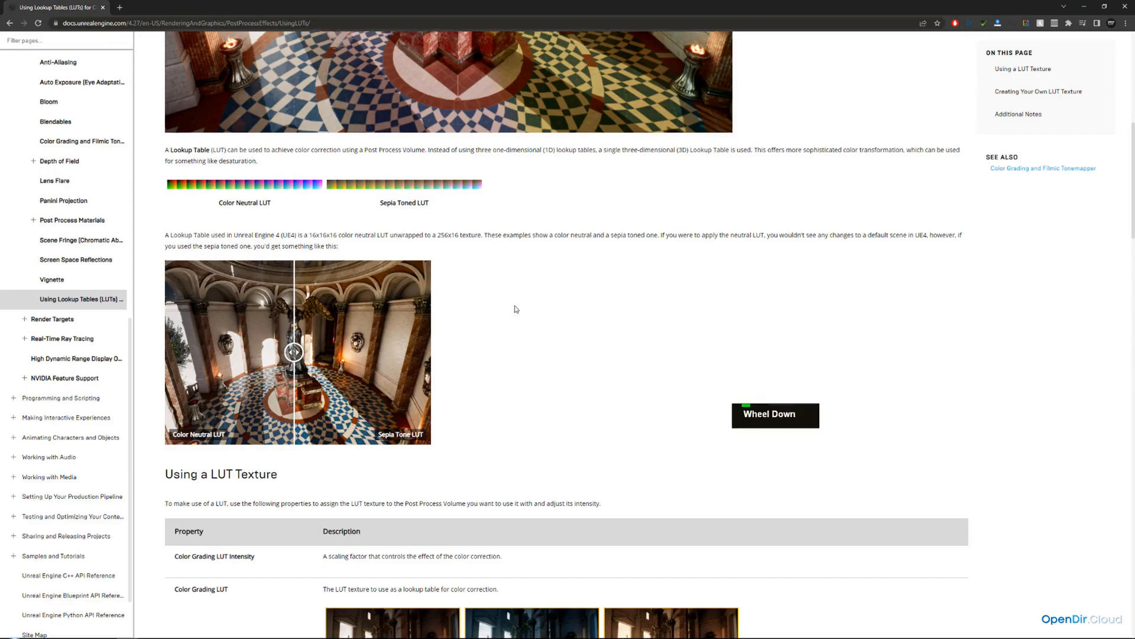
{"action": "scroll", "coordinate": [385, 205], "scroll_direction": "down", "scroll_amount": 11}
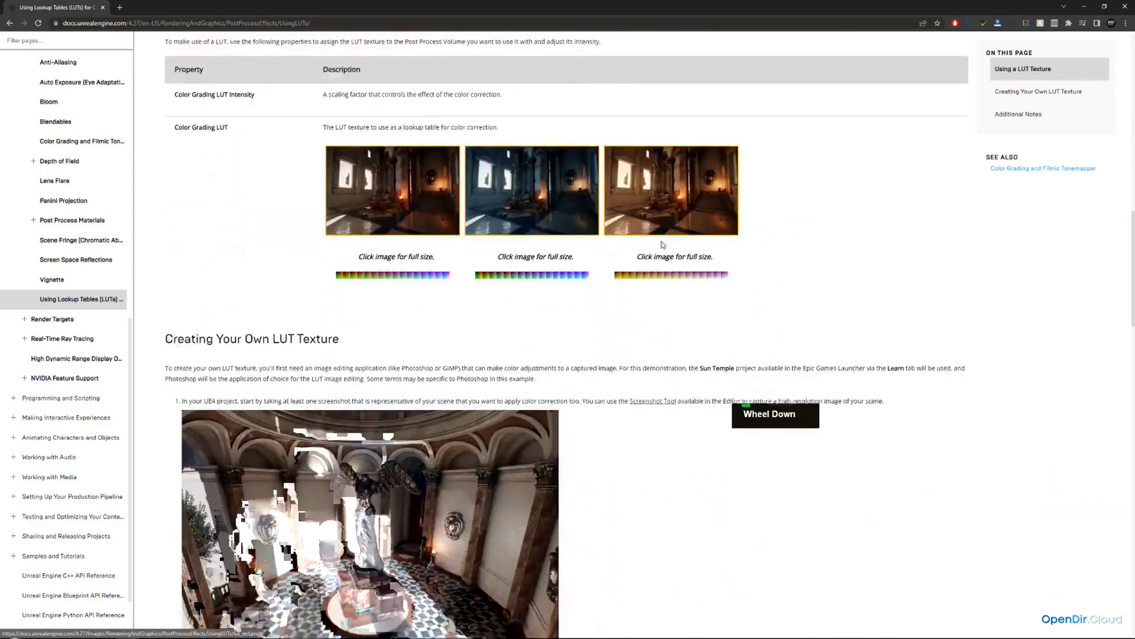
{"action": "scroll", "coordinate": [436, 291], "scroll_direction": "down", "scroll_amount": 7}
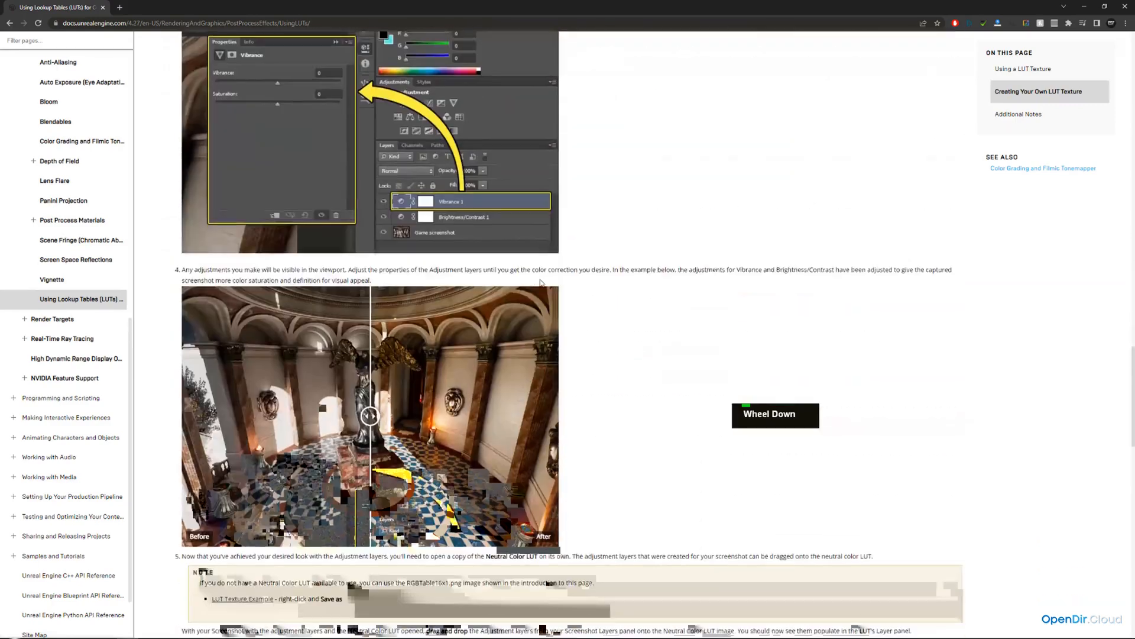
{"action": "scroll", "coordinate": [610, 259], "scroll_direction": "down", "scroll_amount": 4}
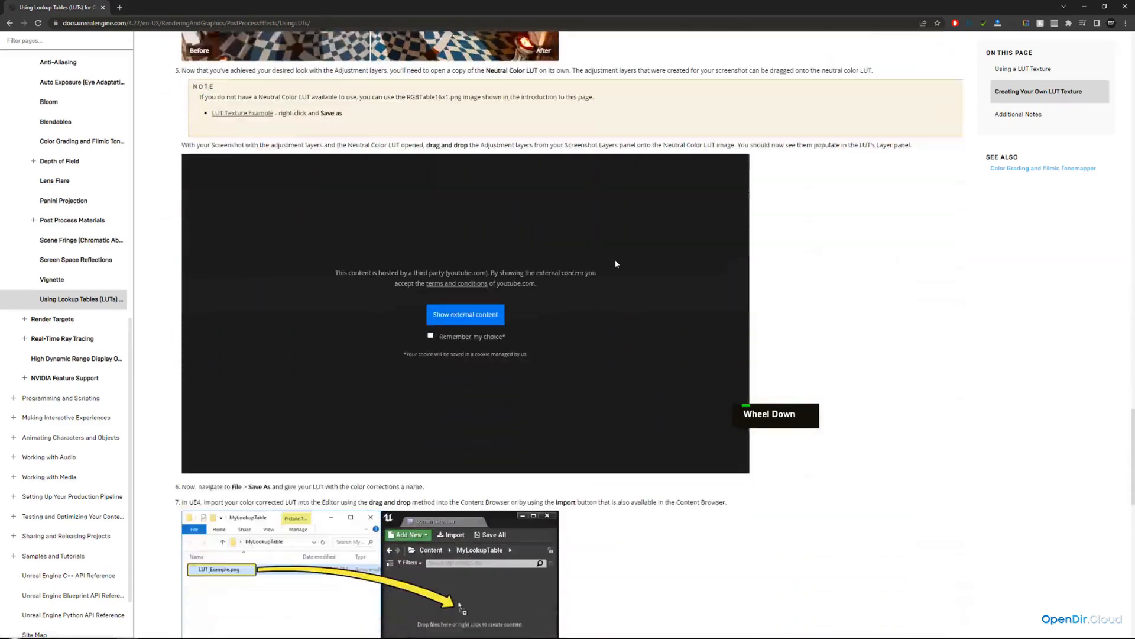
{"action": "scroll", "coordinate": [518, 209], "scroll_direction": "up", "scroll_amount": 4}
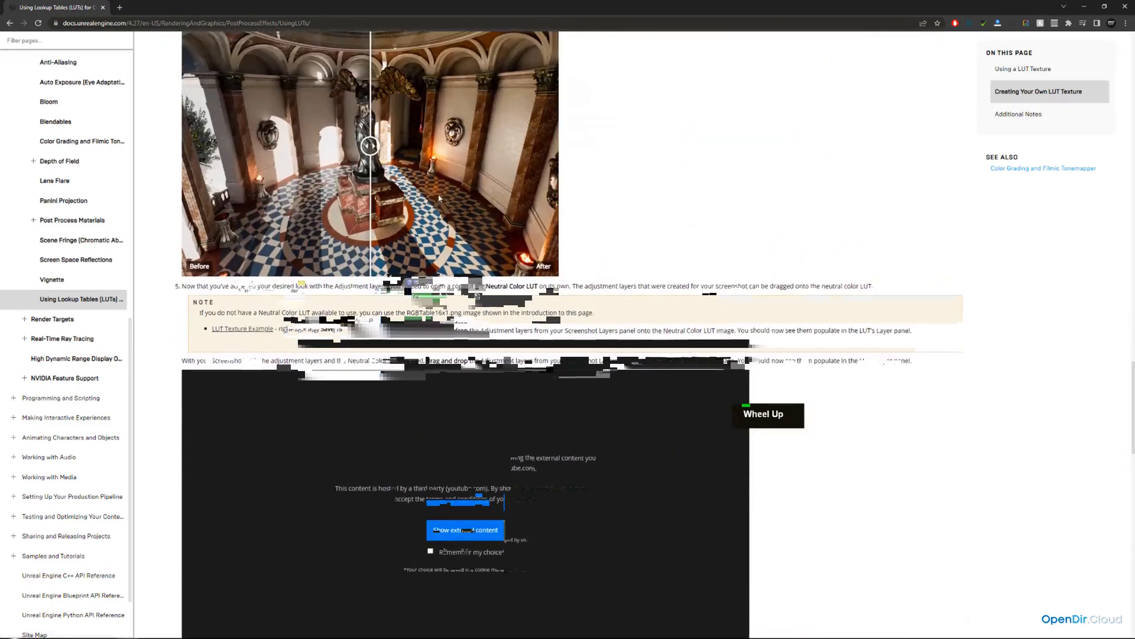
Open the RGBTable16x1.png neutral LUT in the SourceFiles LUT folder and the documentation's LUT Texture Example image.
{"action": "left_click_drag", "start_coordinate": [1134, 78], "coordinate": [520, 78]}
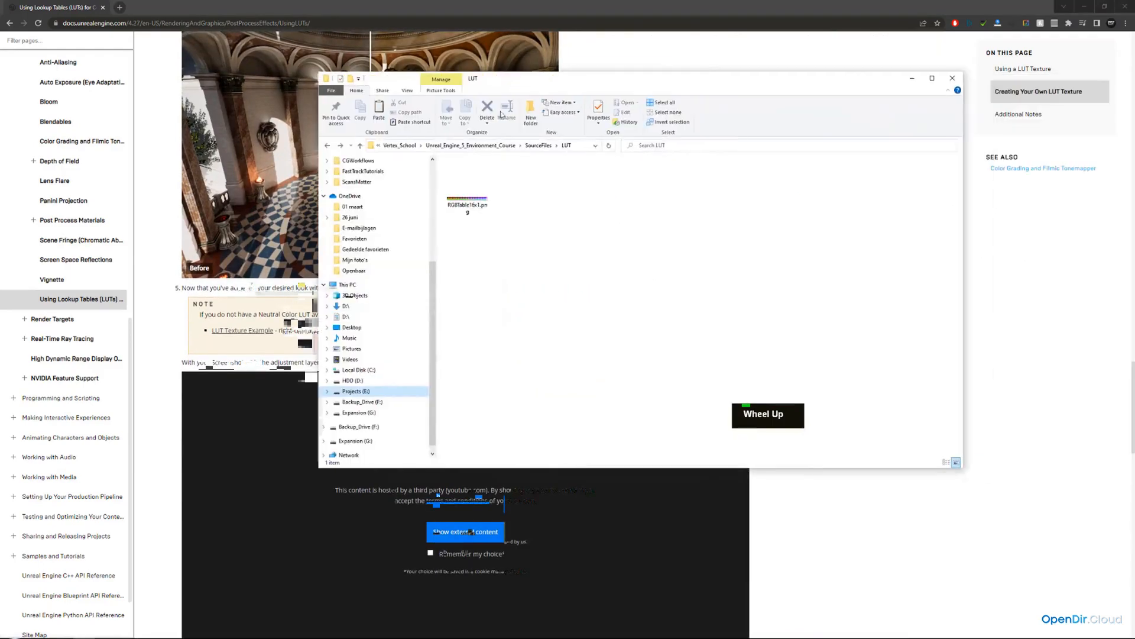
{"action": "left_click", "coordinate": [537, 148]}
{"action": "left_click", "coordinate": [466, 175]}
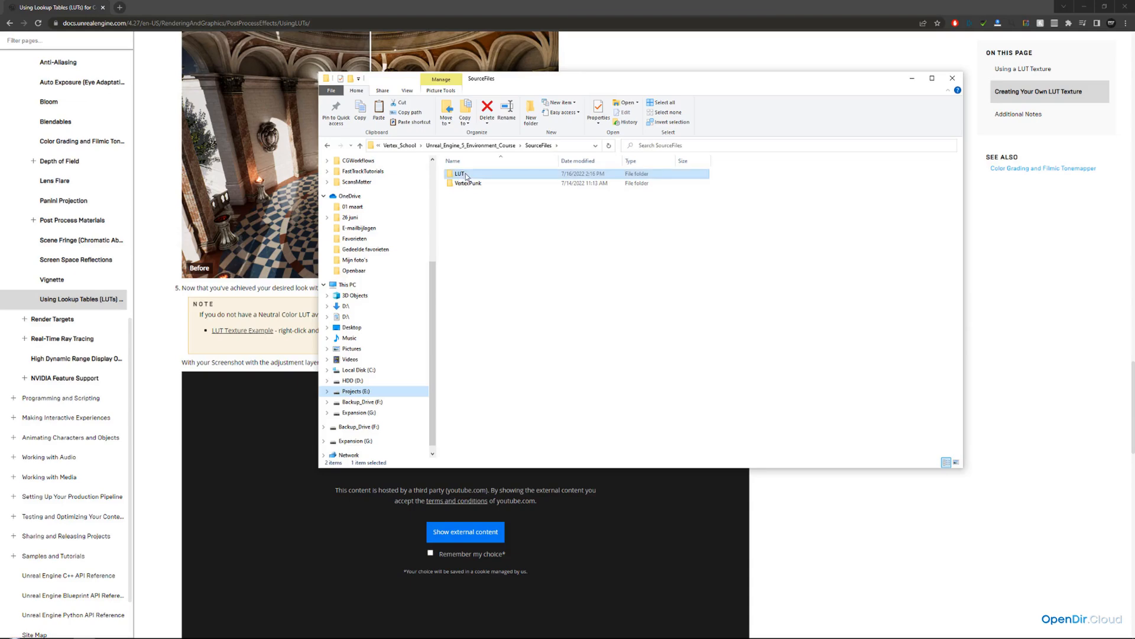
{"action": "double_click", "coordinate": [466, 175]}
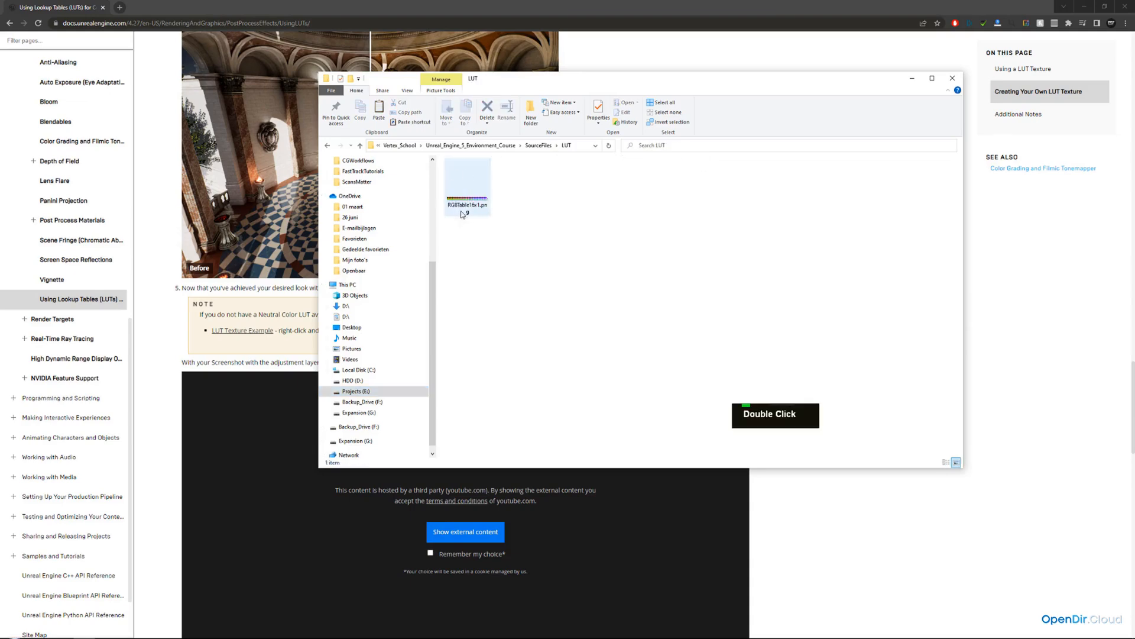
{"action": "double_click", "coordinate": [467, 207]}
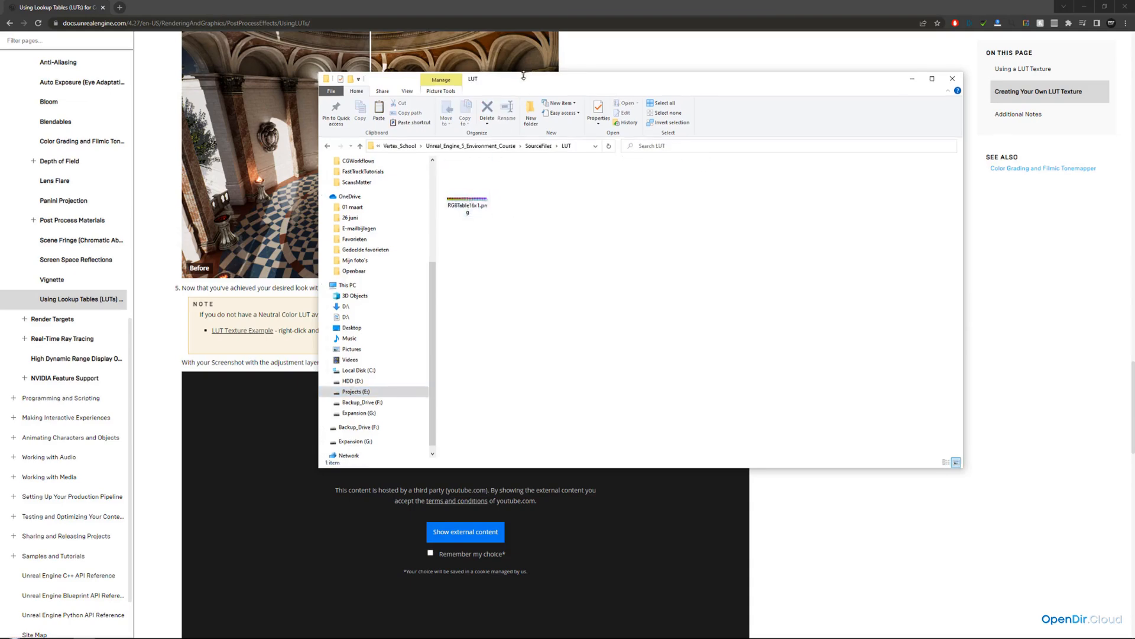
{"action": "left_click", "coordinate": [256, 332]}
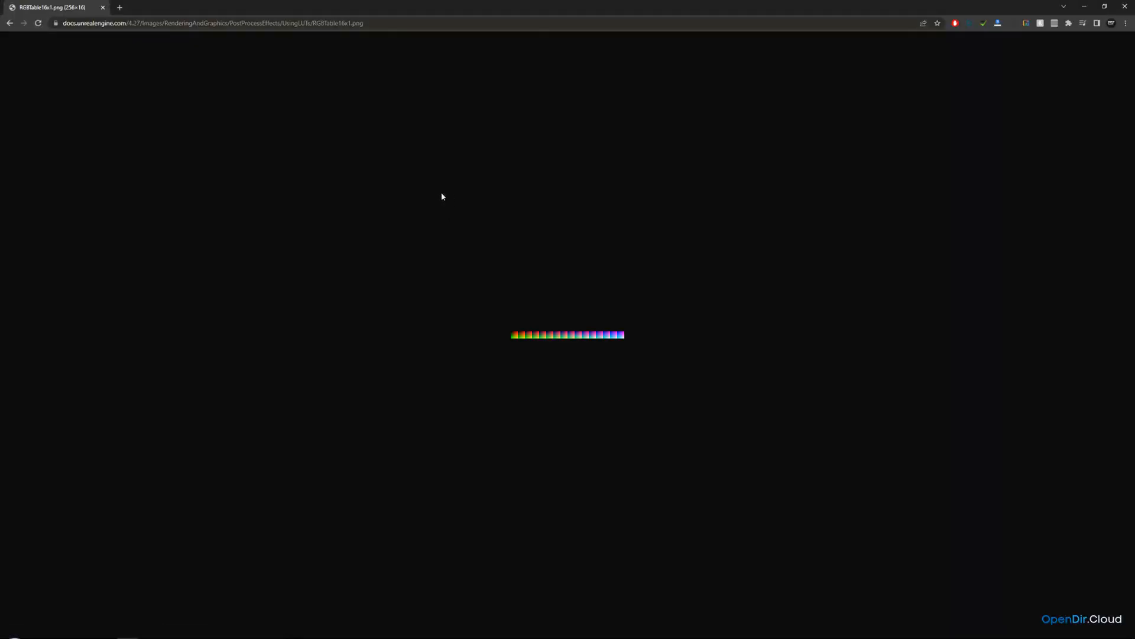
{"action": "right_click", "coordinate": [562, 334]}
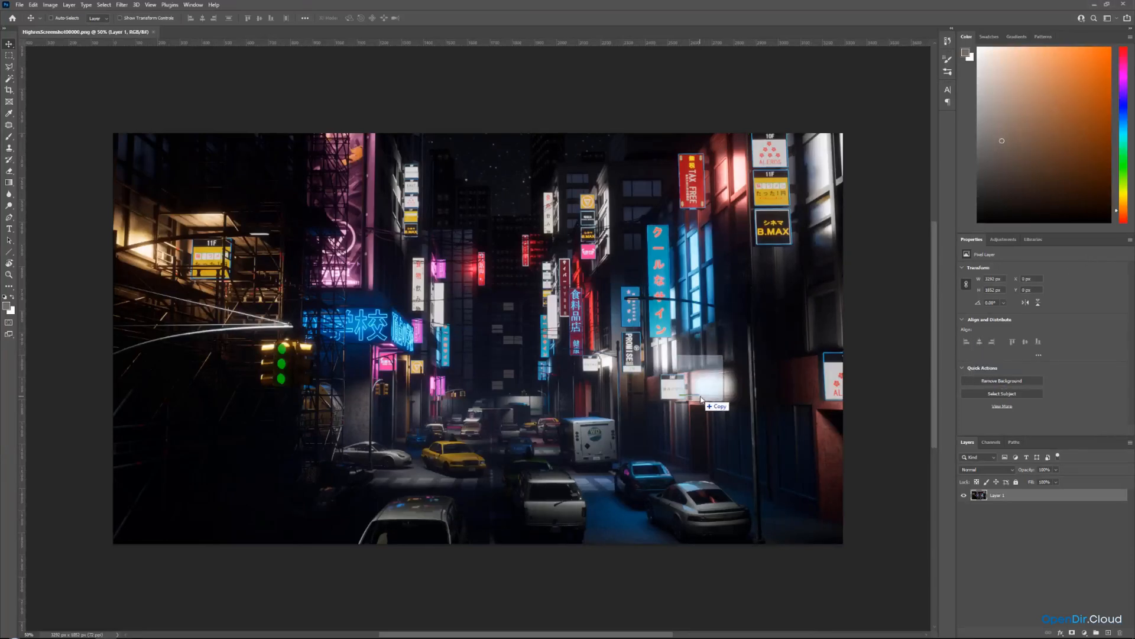
Place the neutral LUT image into the screenshot and move it into the bottom-right corner.
{"action": "left_click_drag", "start_coordinate": [701, 395], "coordinate": [562, 288]}
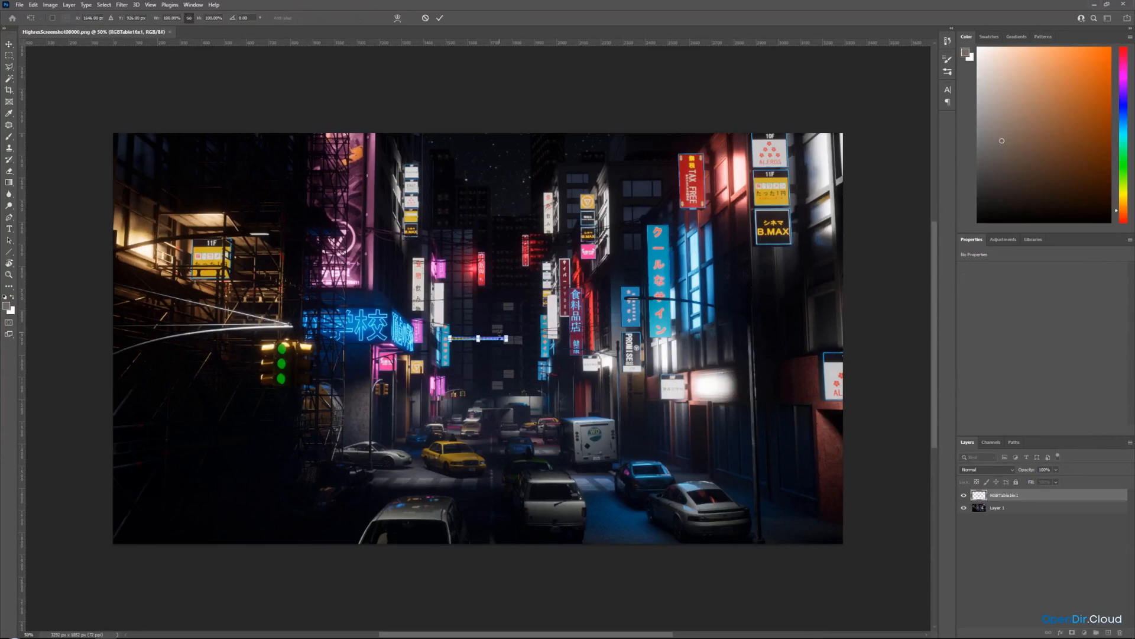
{"action": "left_click_drag", "start_coordinate": [508, 350], "coordinate": [826, 545]}
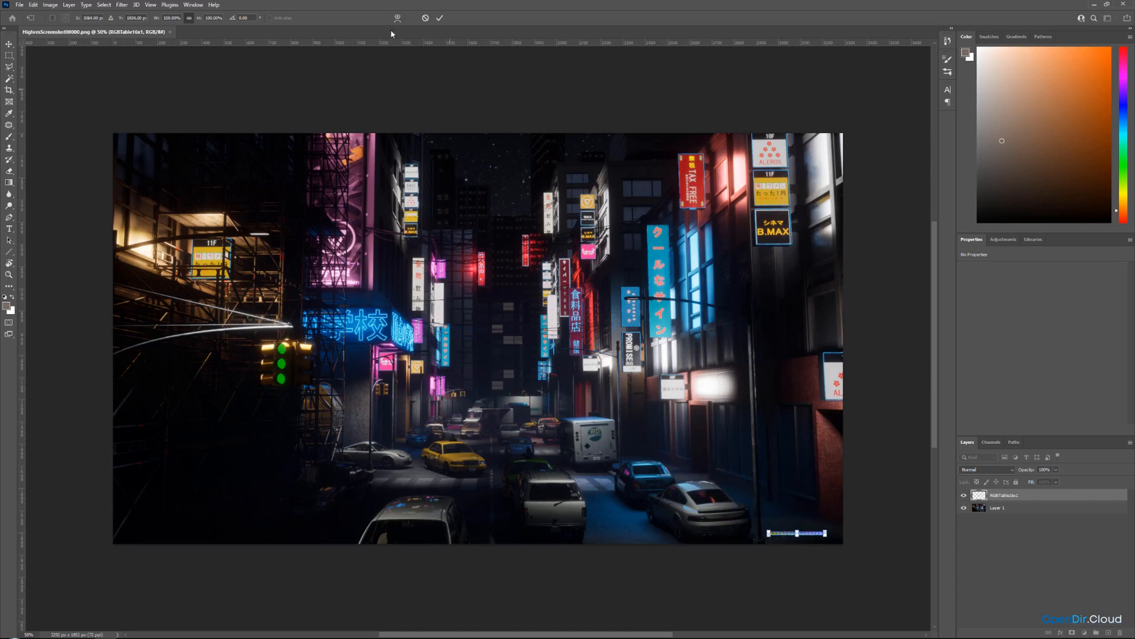
{"action": "left_click", "coordinate": [440, 18]}
Align the LUT layer tightly against the image's bottom-right corner.
{"action": "scroll", "coordinate": [514, 288], "scroll_direction": "up", "scroll_amount": 1, "text": "alt"}
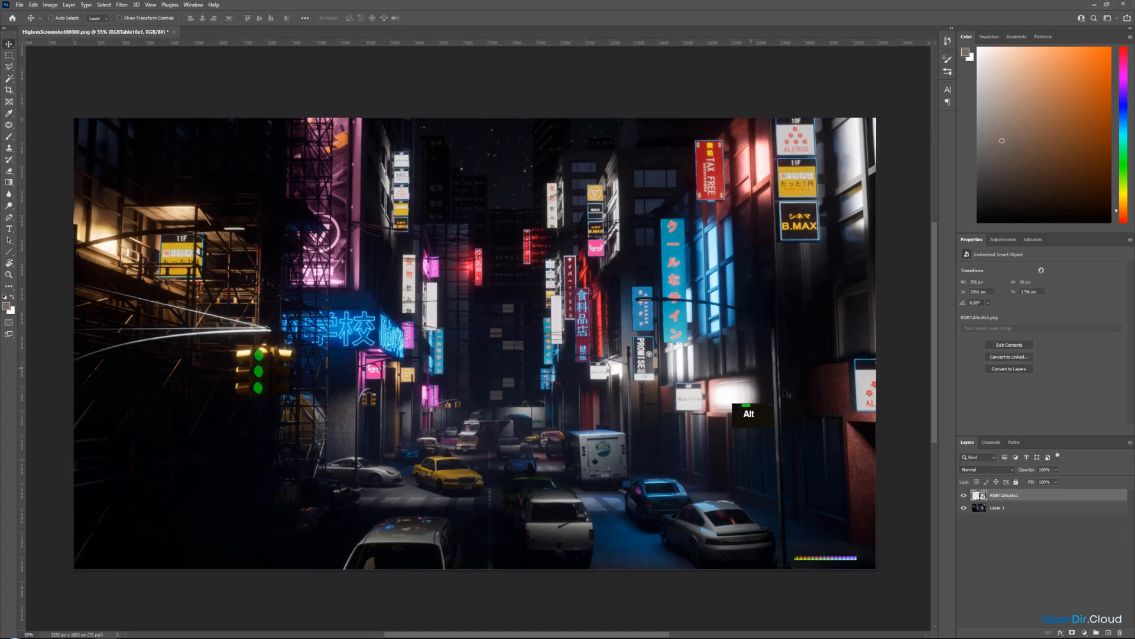
{"action": "left_click_drag", "start_coordinate": [752, 416], "coordinate": [892, 592]}
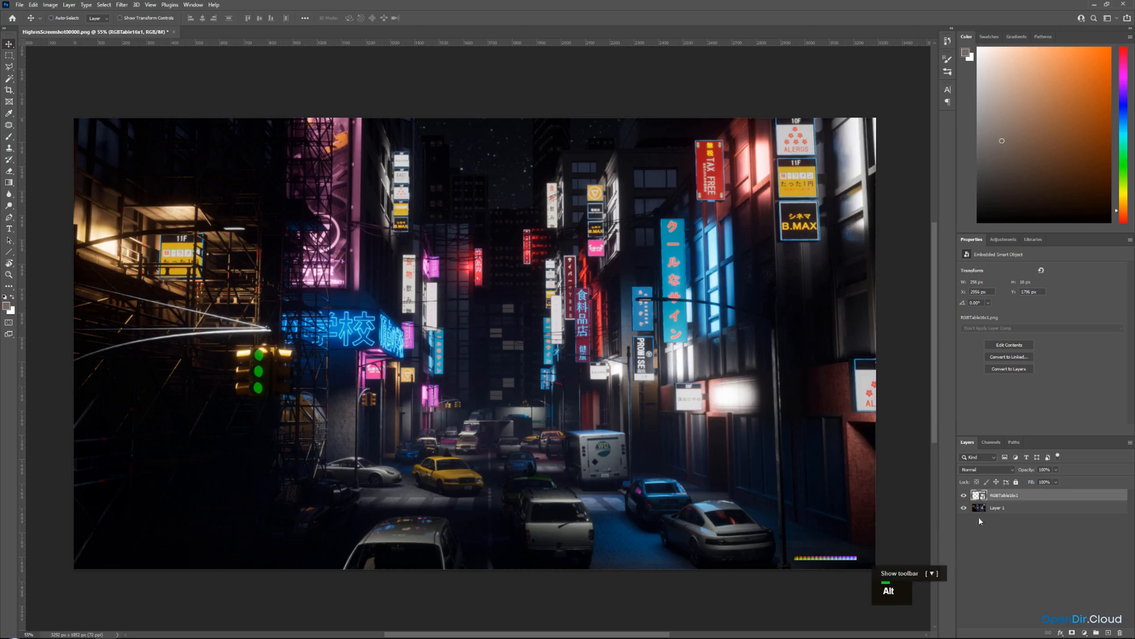
{"action": "key", "text": "ctrl"}
{"action": "left_click", "coordinate": [975, 496], "text": "ctrl"}
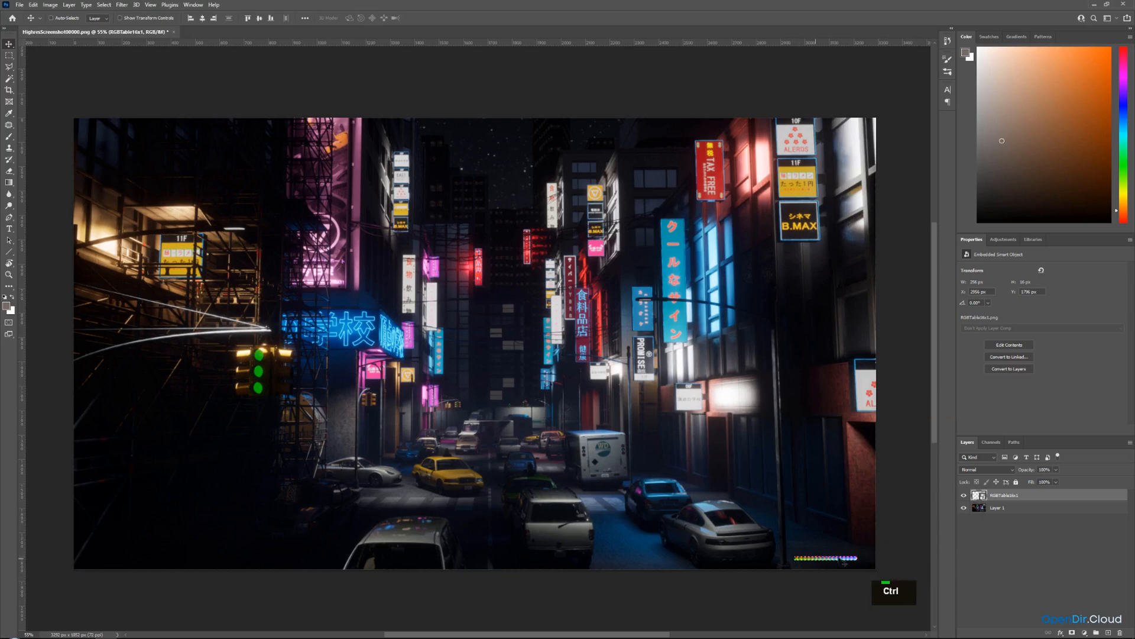
Add a black 000000 Solid Color fill layer above the LUT and hide it.
{"action": "left_click", "coordinate": [1084, 631]}
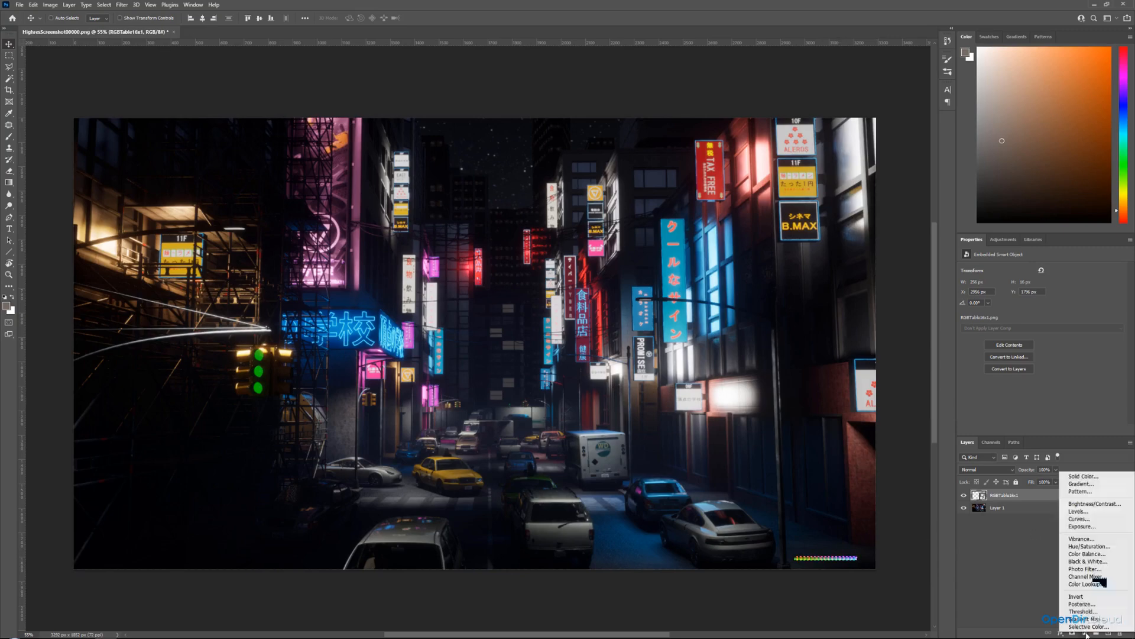
{"action": "left_click", "coordinate": [1077, 477]}
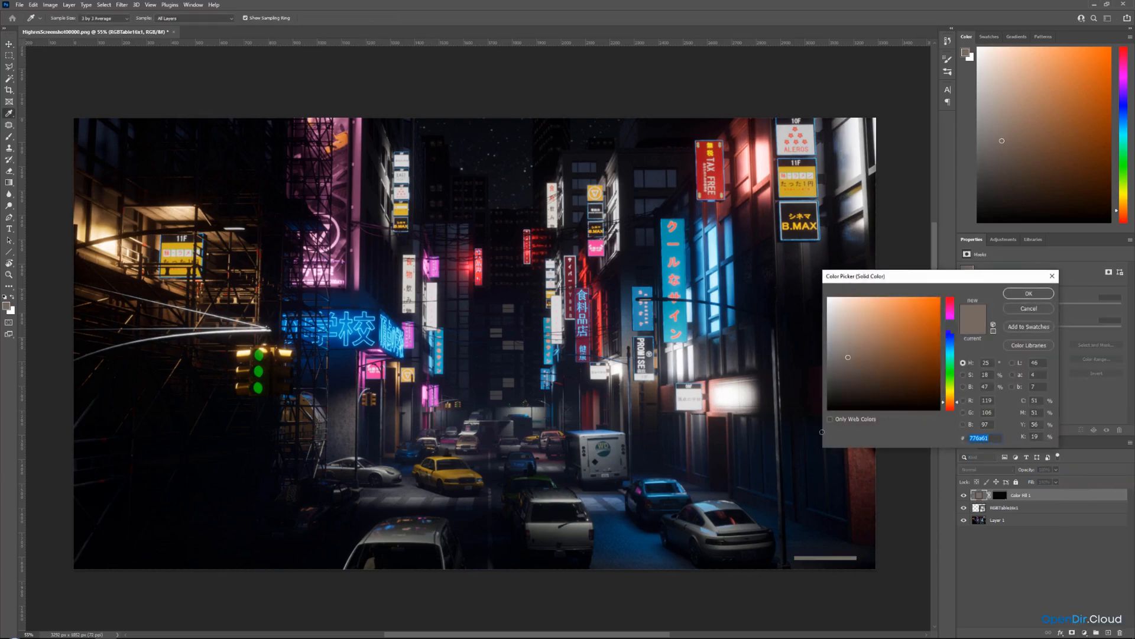
{"action": "type", "text": "000000"}
{"action": "left_click", "coordinate": [1028, 293]}
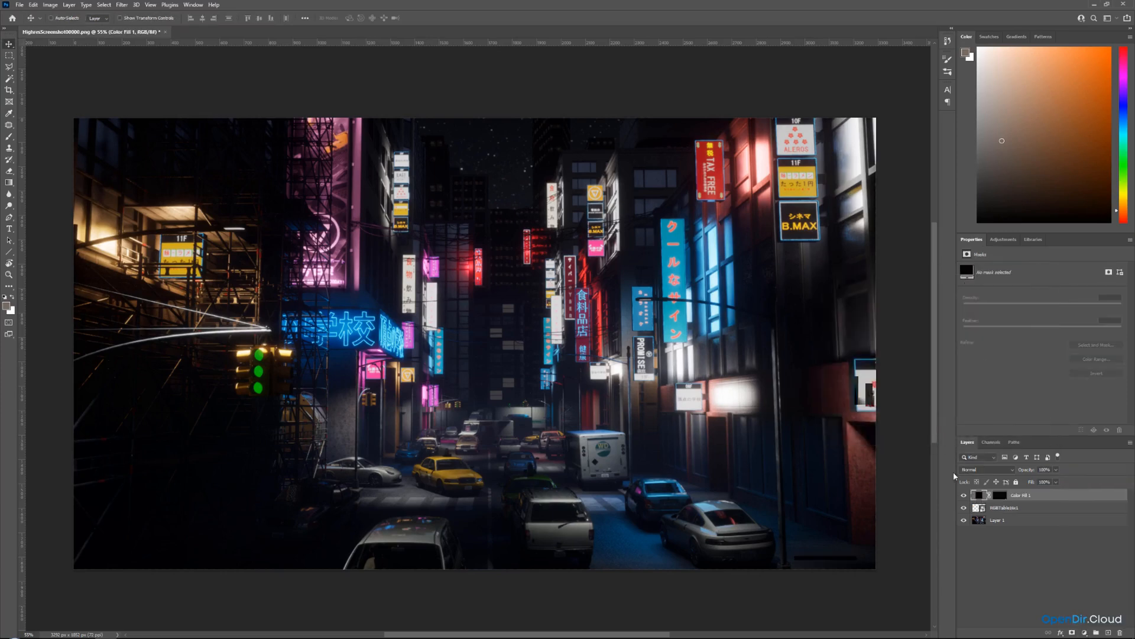
{"action": "left_click", "coordinate": [963, 496]}
{"action": "left_click", "coordinate": [1000, 496], "text": "ctrl"}
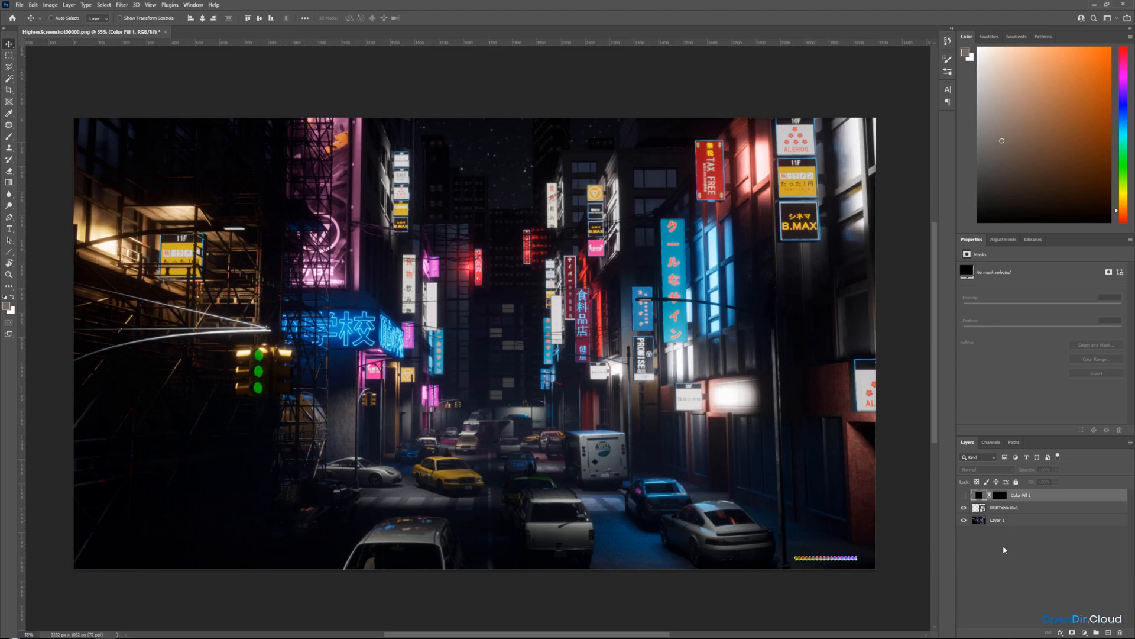
Convert the document to 16 Bits/Channel and merge the LUT and screenshot layers into one layer.
{"action": "left_click", "coordinate": [9, 55]}
{"action": "double_click", "coordinate": [161, 70]}
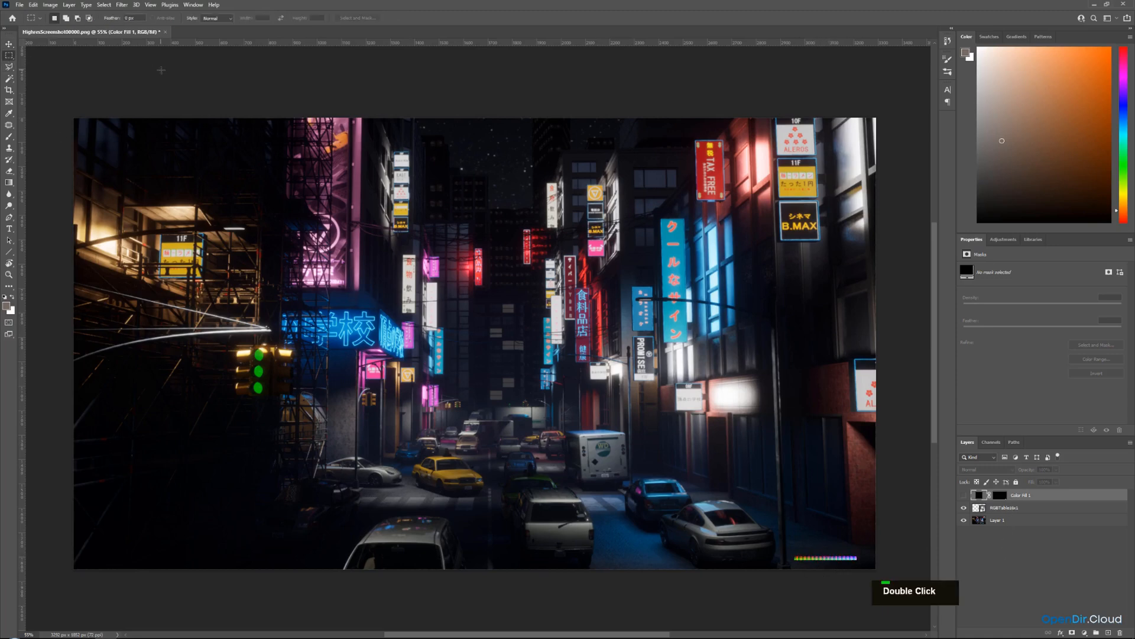
{"action": "left_click", "coordinate": [1009, 513]}
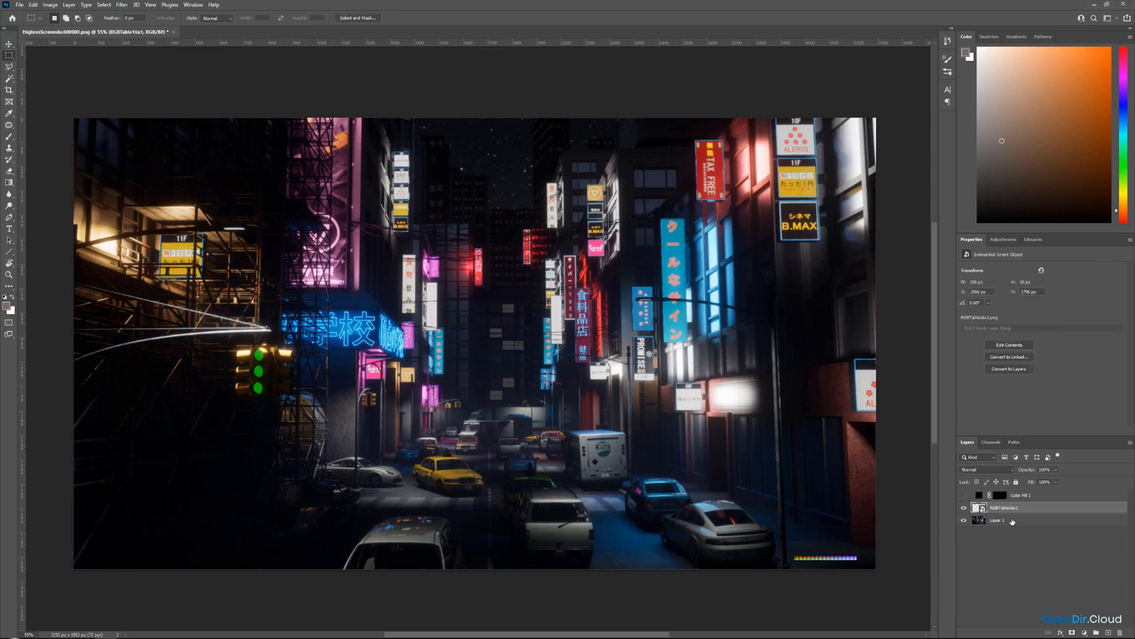
{"action": "left_click", "coordinate": [1013, 523], "text": "ctrl"}
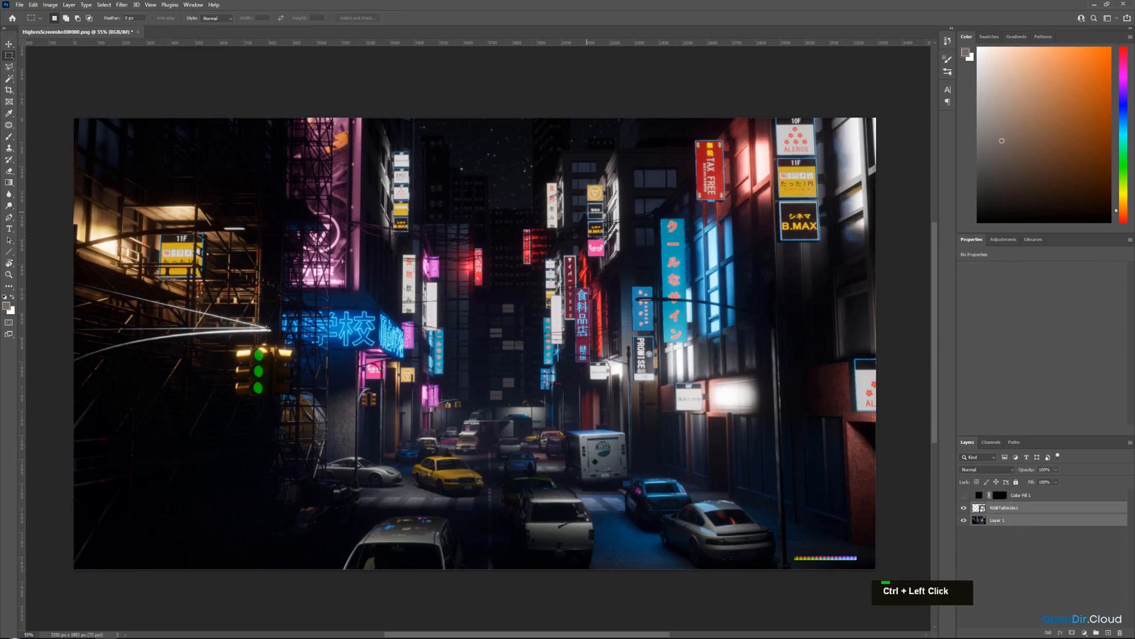
{"action": "left_click", "coordinate": [49, 5]}
{"action": "mouse_move", "coordinate": [58, 15]}
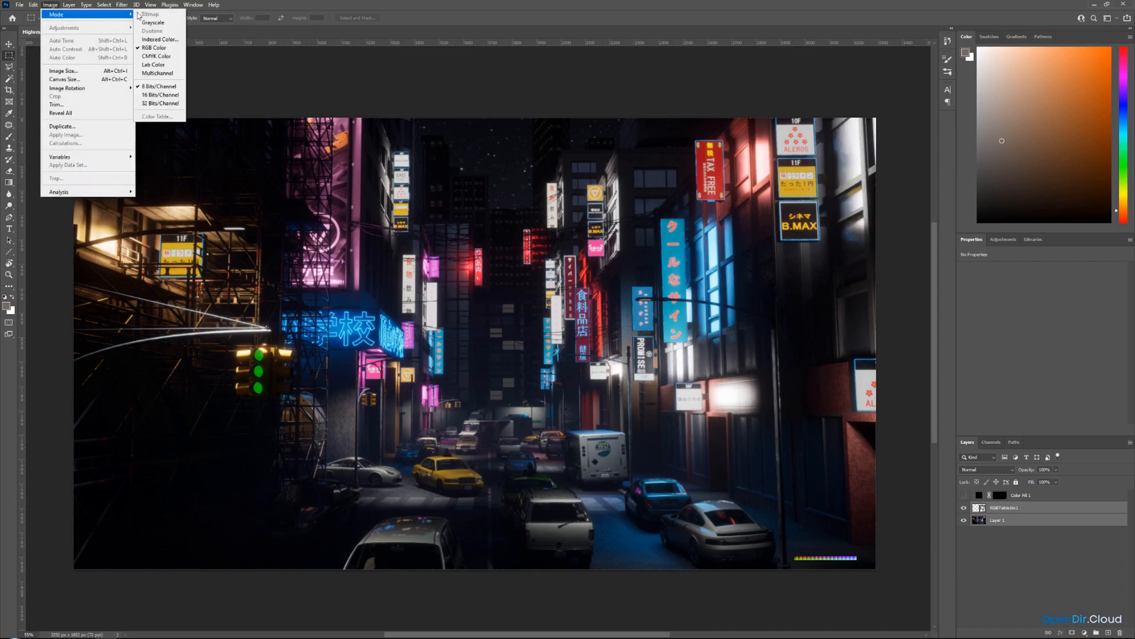
{"action": "left_click", "coordinate": [159, 96]}
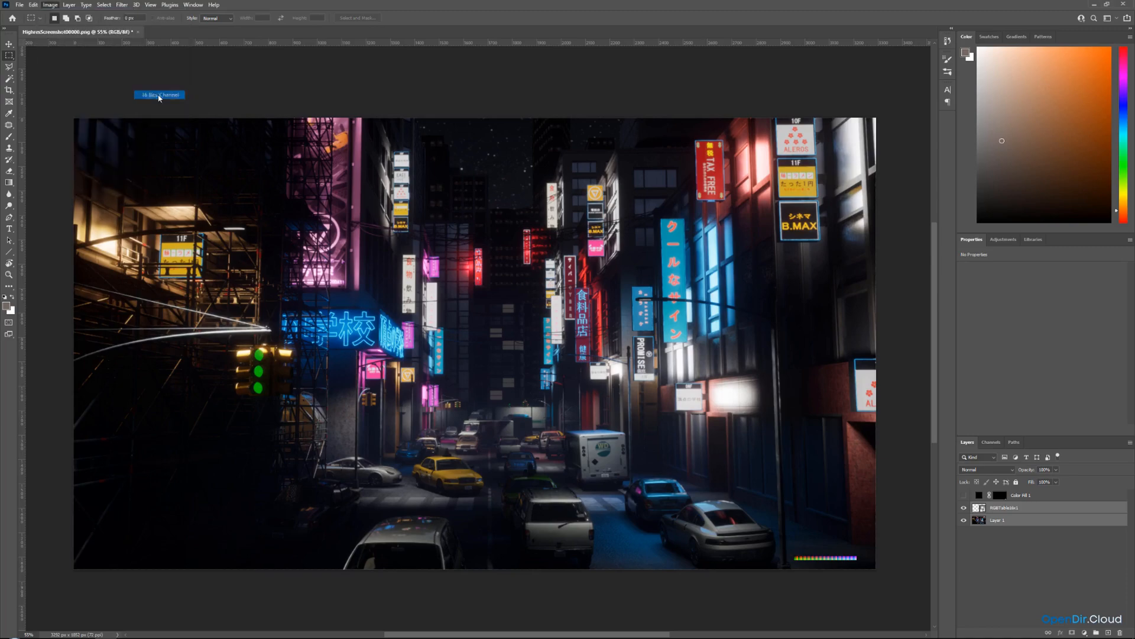
{"action": "right_click", "coordinate": [1005, 511]}
{"action": "left_click", "coordinate": [1030, 395]}
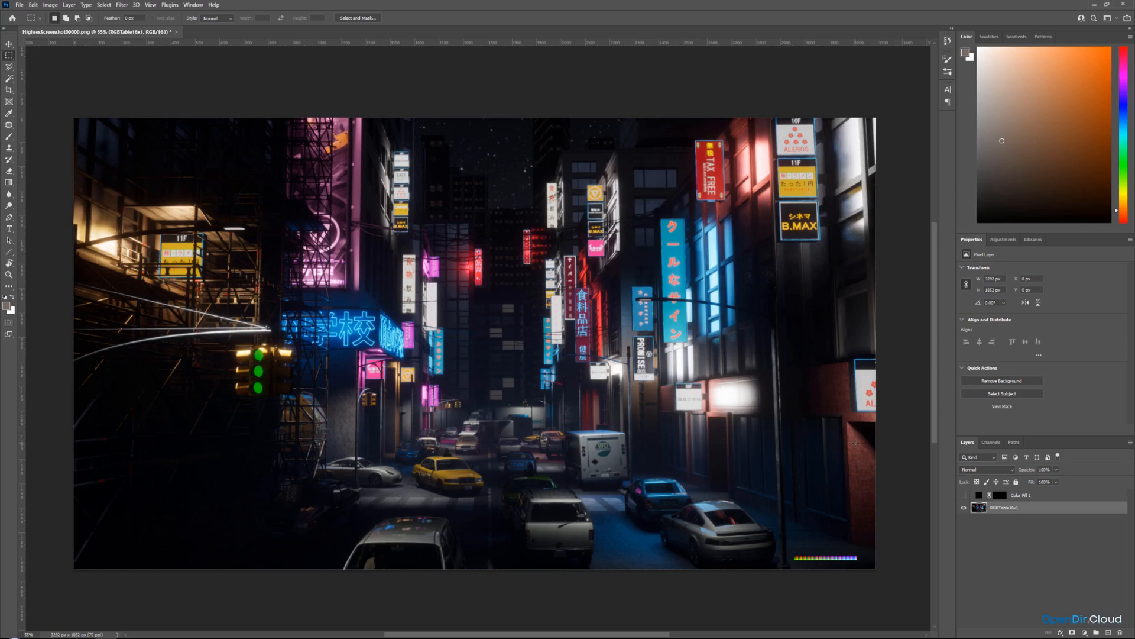
Open the Camera Raw Filter on the merged layer and expand its Basic panel.
{"action": "left_click", "coordinate": [124, 6]}
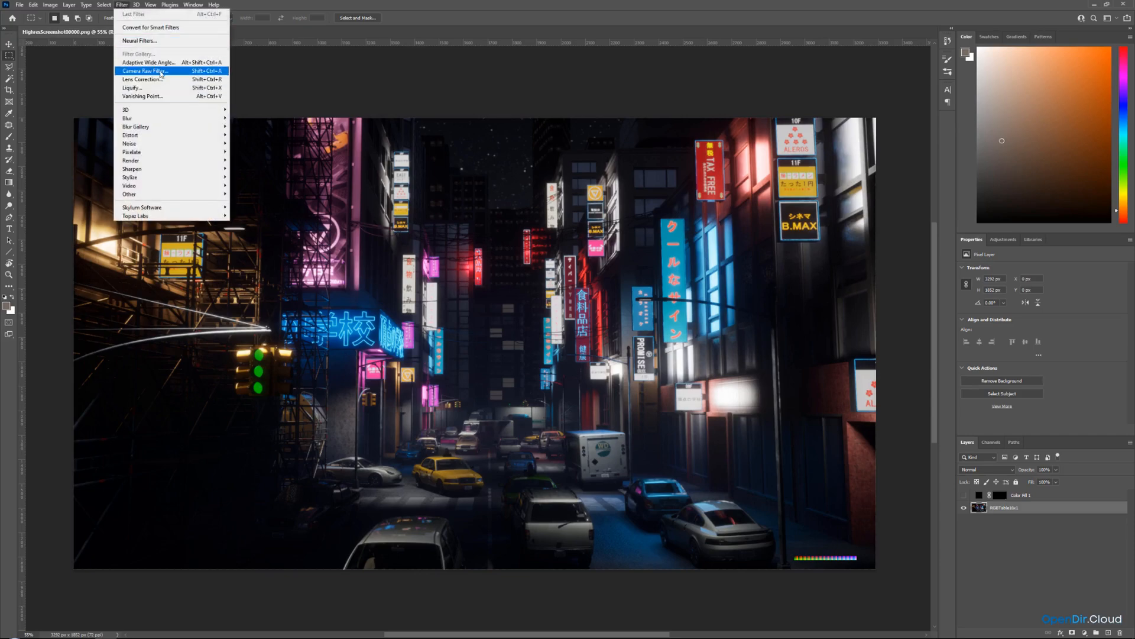
{"action": "left_click", "coordinate": [172, 72]}
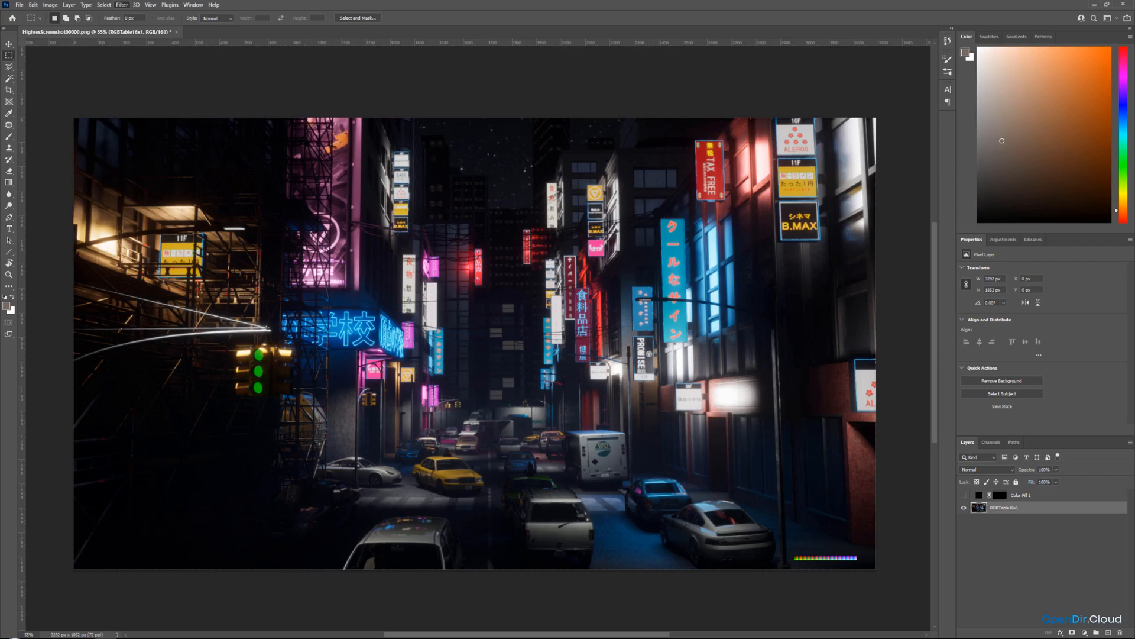
{"action": "right_click", "coordinate": [466, 95]}
{"action": "scroll", "coordinate": [542, 49], "scroll_direction": "up", "scroll_amount": 1}
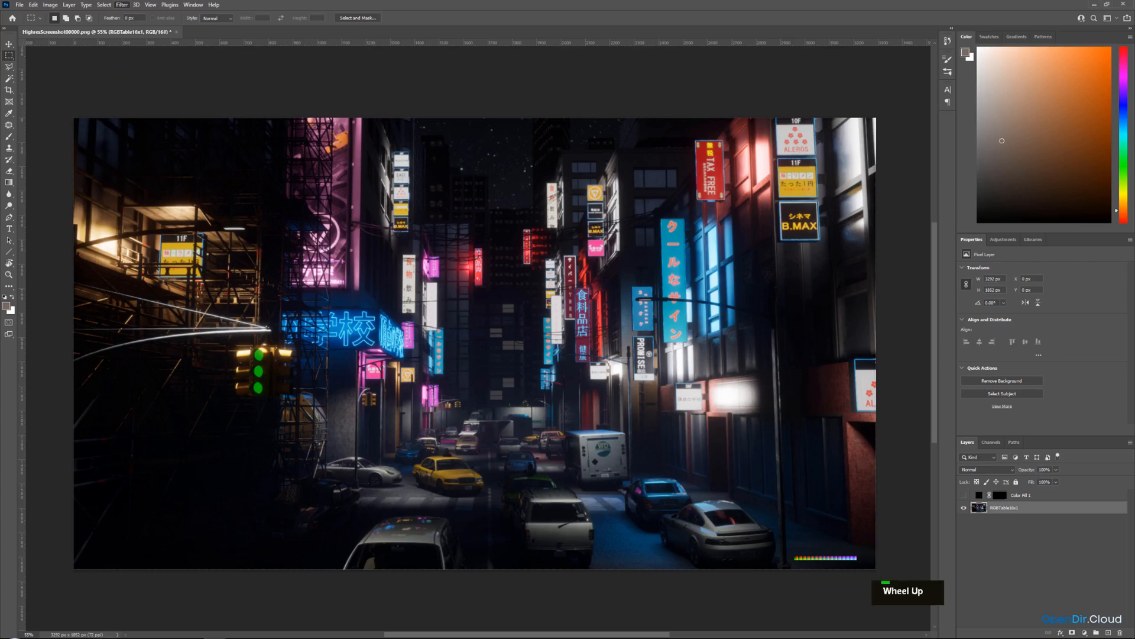
{"action": "middle_click", "coordinate": [541, 49]}
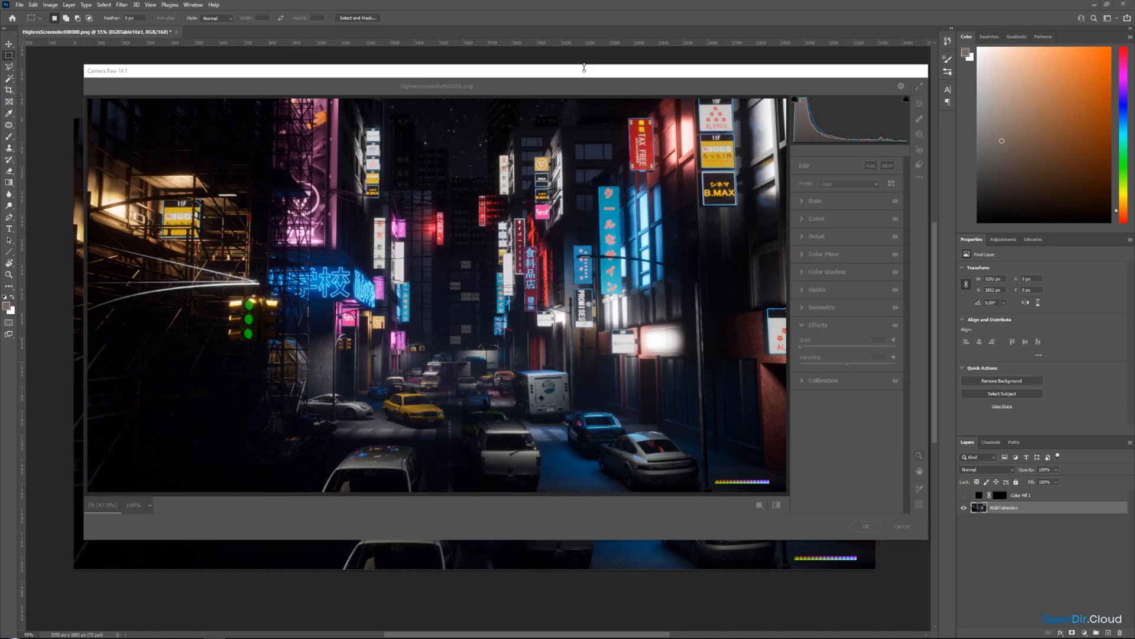
{"action": "left_click", "coordinate": [797, 202]}
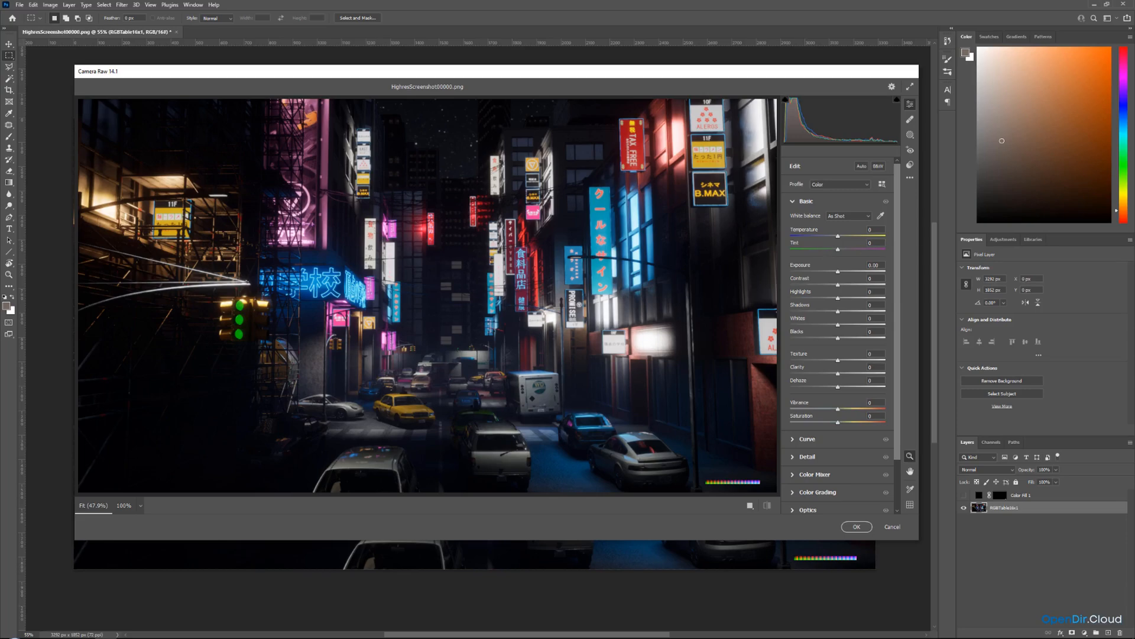
Review the neon night-city reference images on the reference board.
{"action": "right_click_drag", "start_coordinate": [1134, 367], "coordinate": [633, 362]}
{"action": "scroll", "coordinate": [633, 362], "scroll_direction": "down", "scroll_amount": 2}
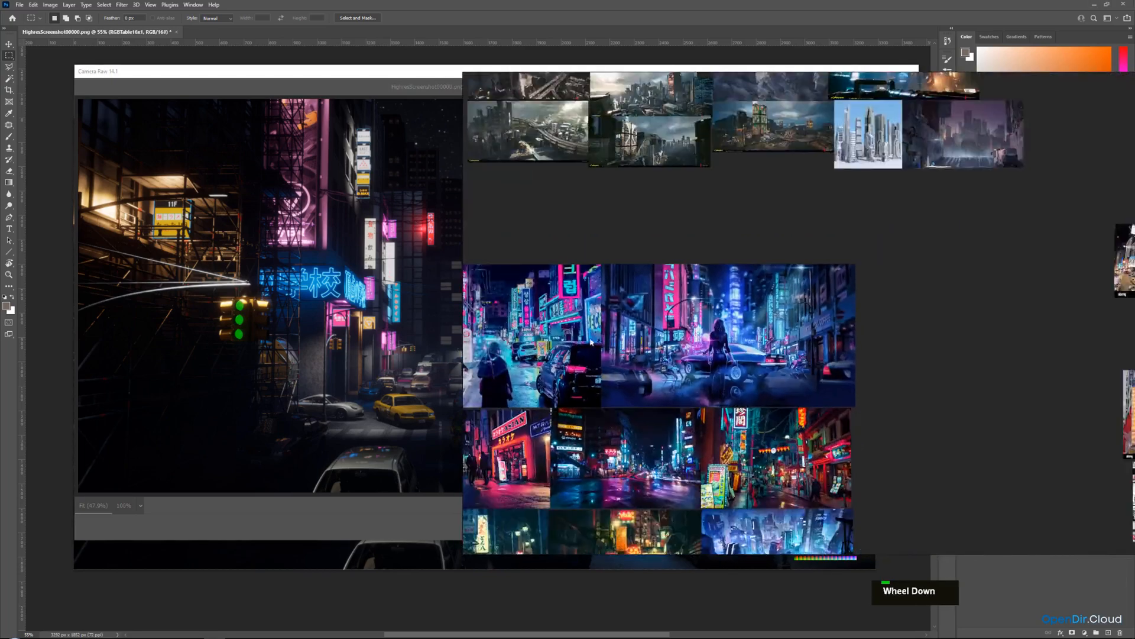
{"action": "middle_click_drag", "start_coordinate": [468, 344], "coordinate": [672, 327]}
{"action": "scroll", "coordinate": [673, 326], "scroll_direction": "up", "scroll_amount": 2}
{"action": "mouse_move", "coordinate": [753, 317]}
{"action": "middle_mouse_down"}
{"action": "mouse_move", "coordinate": [795, 337]}
{"action": "mouse_move", "coordinate": [734, 314]}
{"action": "middle_mouse_up"}
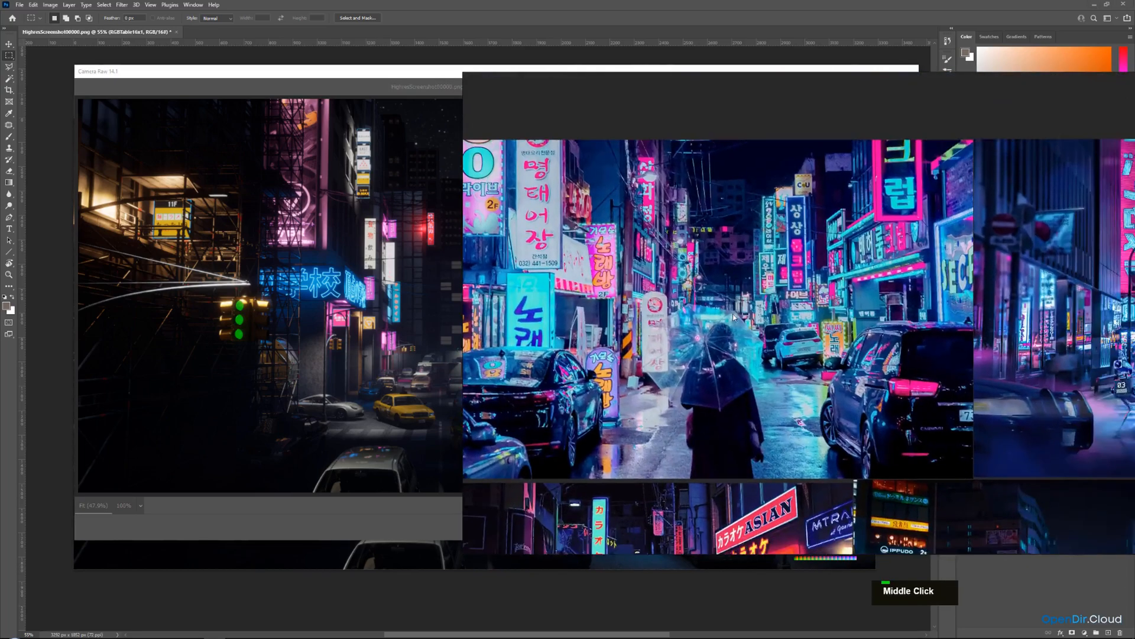
{"action": "scroll", "coordinate": [735, 314], "scroll_direction": "down", "scroll_amount": 1}
{"action": "middle_click_drag", "start_coordinate": [770, 349], "coordinate": [716, 261]}
{"action": "right_click", "coordinate": [669, 363]}
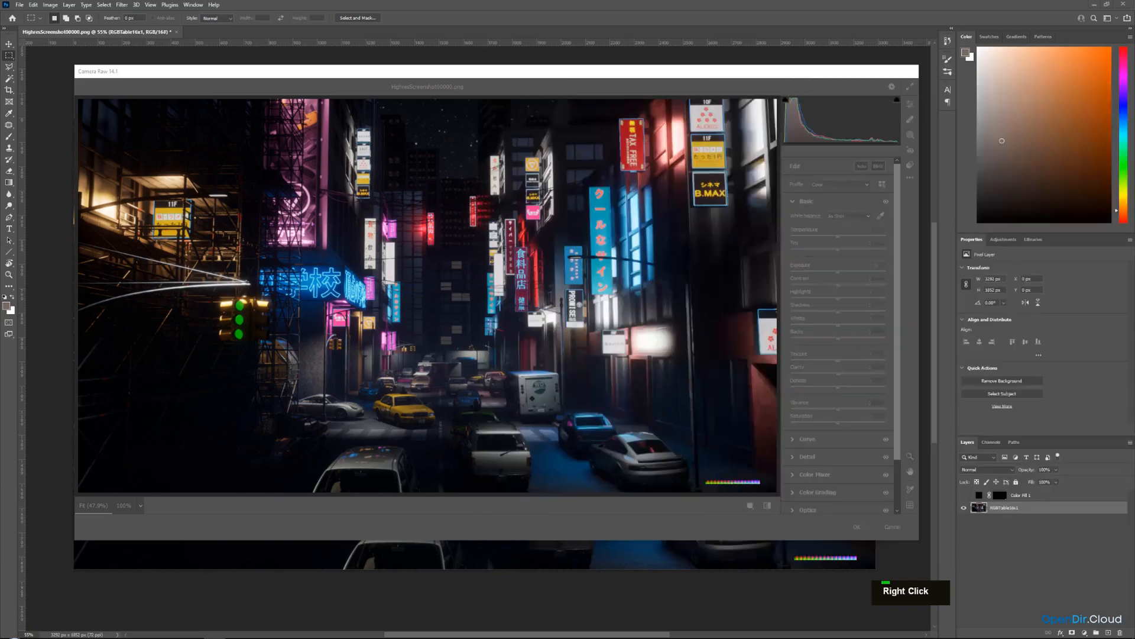
{"action": "scroll", "coordinate": [579, 304], "scroll_direction": "up", "scroll_amount": 2}
{"action": "middle_click", "coordinate": [579, 304]}
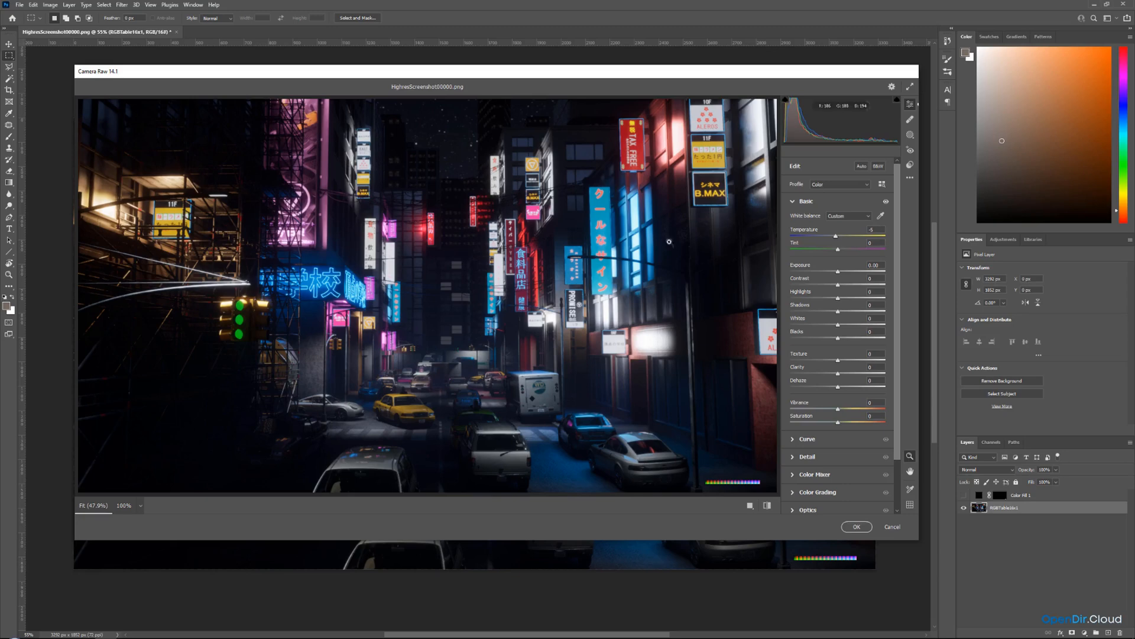
In Basic, set exposure to +0.30, highlights to +18, shadows to +40, and raise vibrance slightly.
{"action": "left_click_drag", "start_coordinate": [837, 270], "coordinate": [841, 273]}
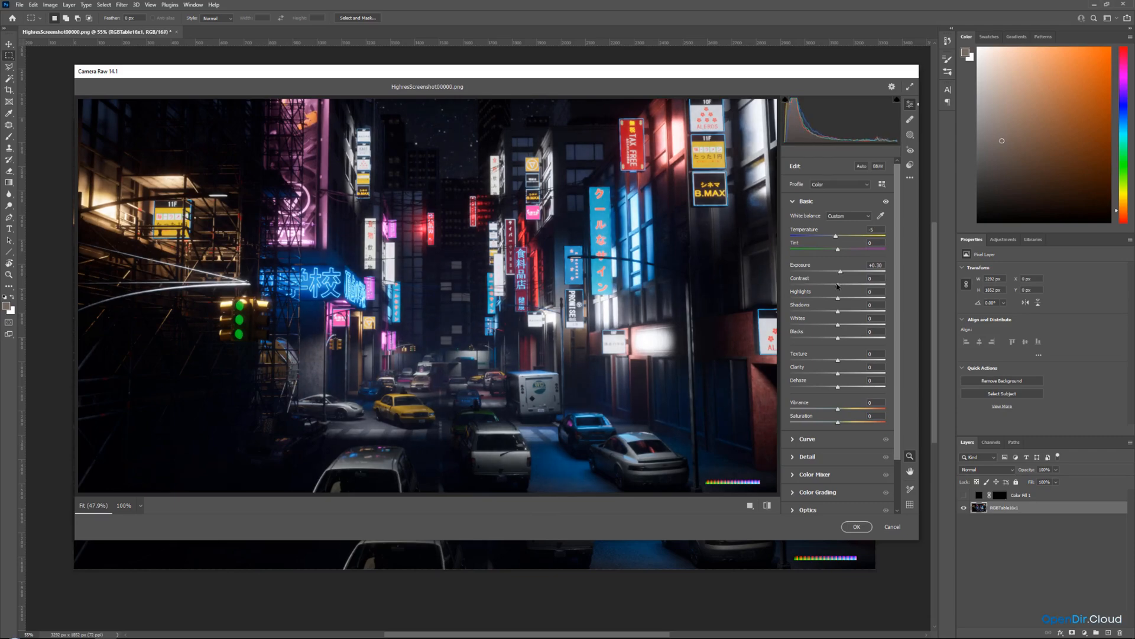
{"action": "left_click_drag", "start_coordinate": [839, 286], "coordinate": [838, 285]}
{"action": "left_click_drag", "start_coordinate": [840, 314], "coordinate": [859, 310]}
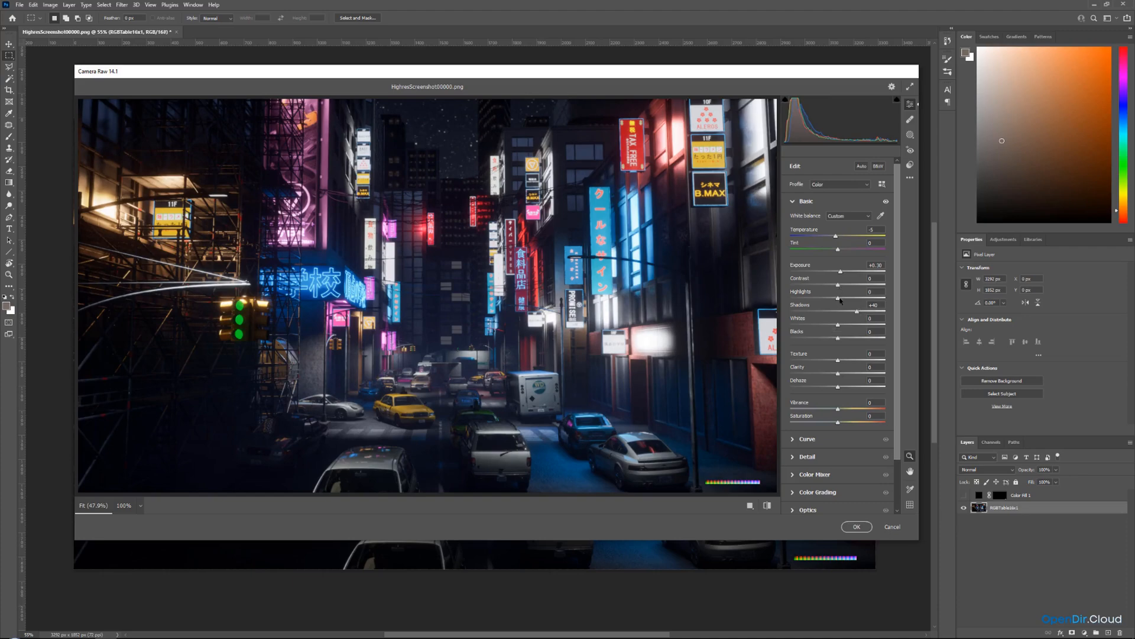
{"action": "left_click_drag", "start_coordinate": [839, 300], "coordinate": [839, 274]}
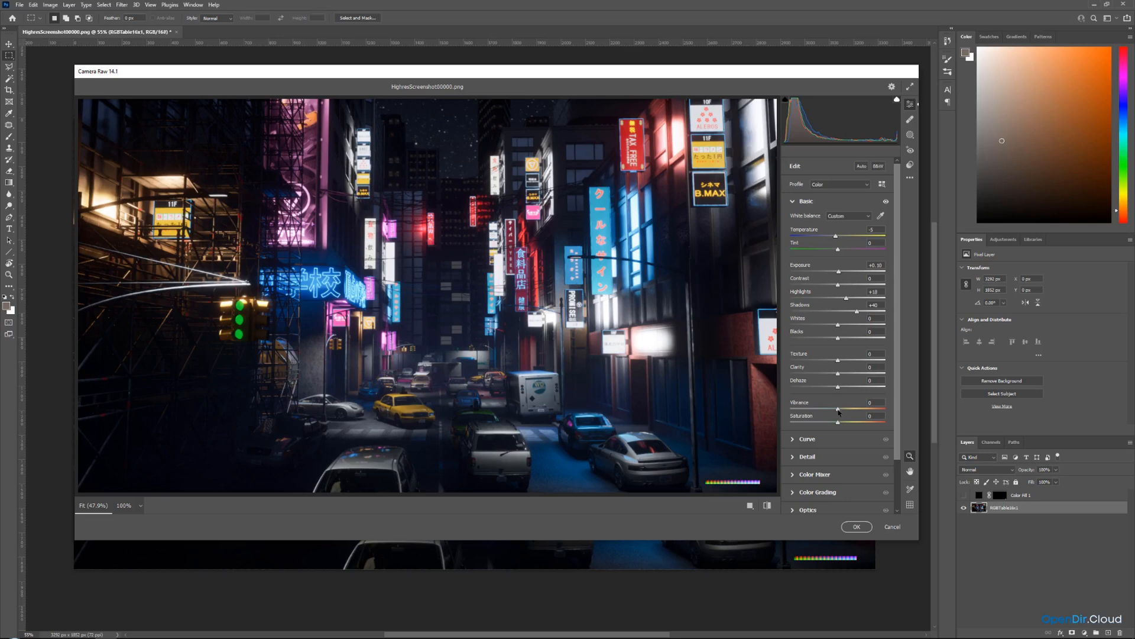
{"action": "left_click_drag", "start_coordinate": [838, 409], "coordinate": [896, 410]}
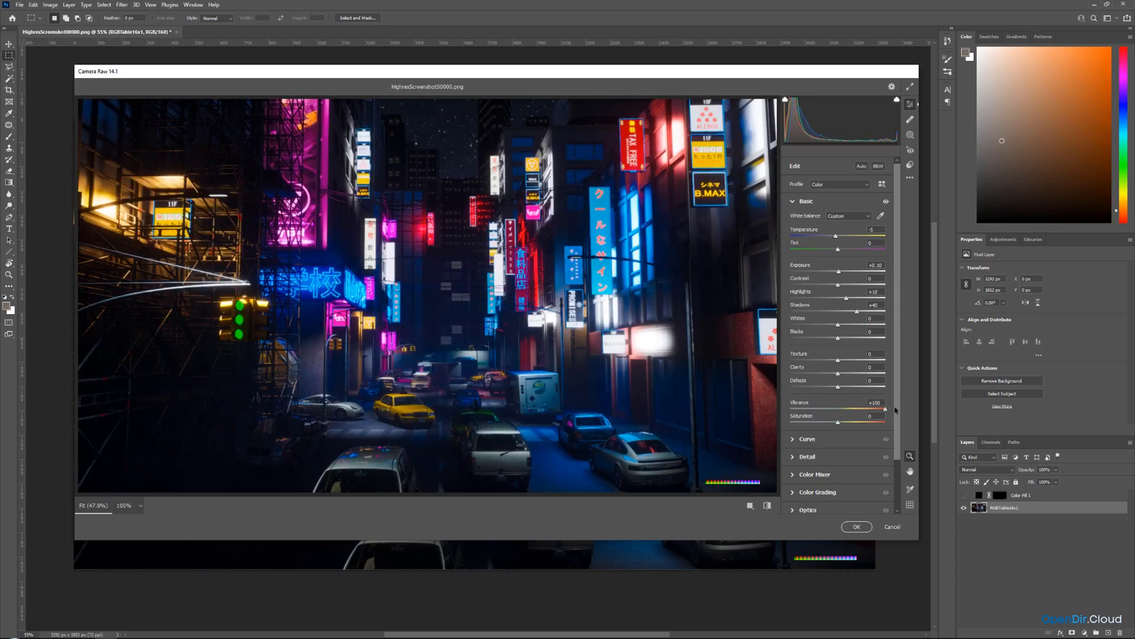
{"action": "left_click_drag", "start_coordinate": [896, 410], "coordinate": [843, 408]}
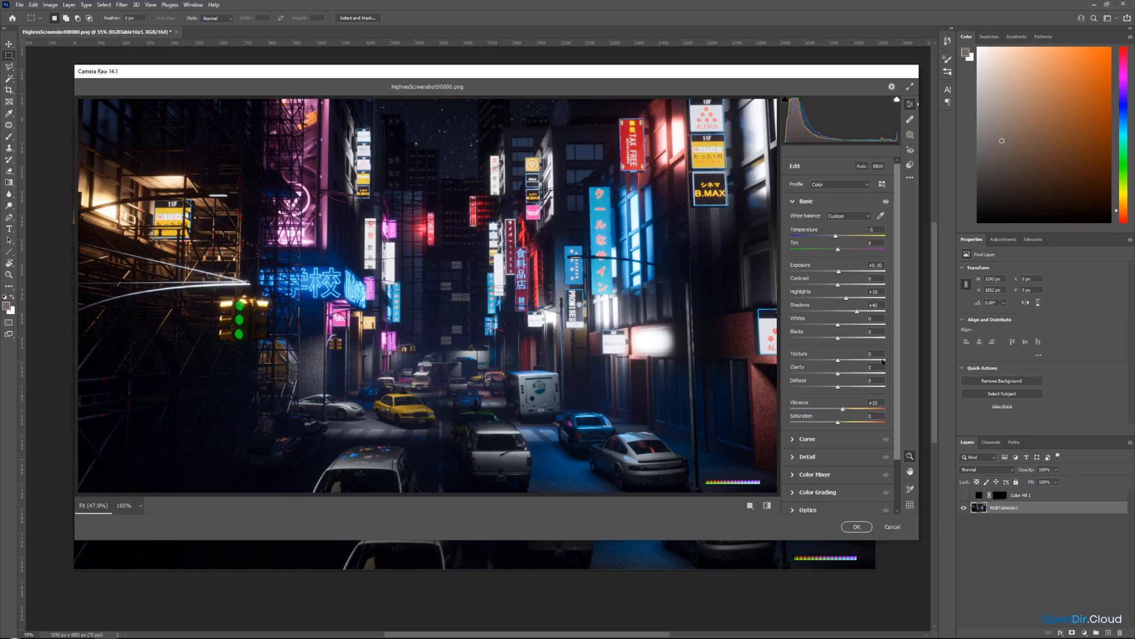
Try lowering the shadows and raising the lights on the tone curve, then undo those edits.
{"action": "scroll", "coordinate": [795, 381], "scroll_direction": "down", "scroll_amount": 3}
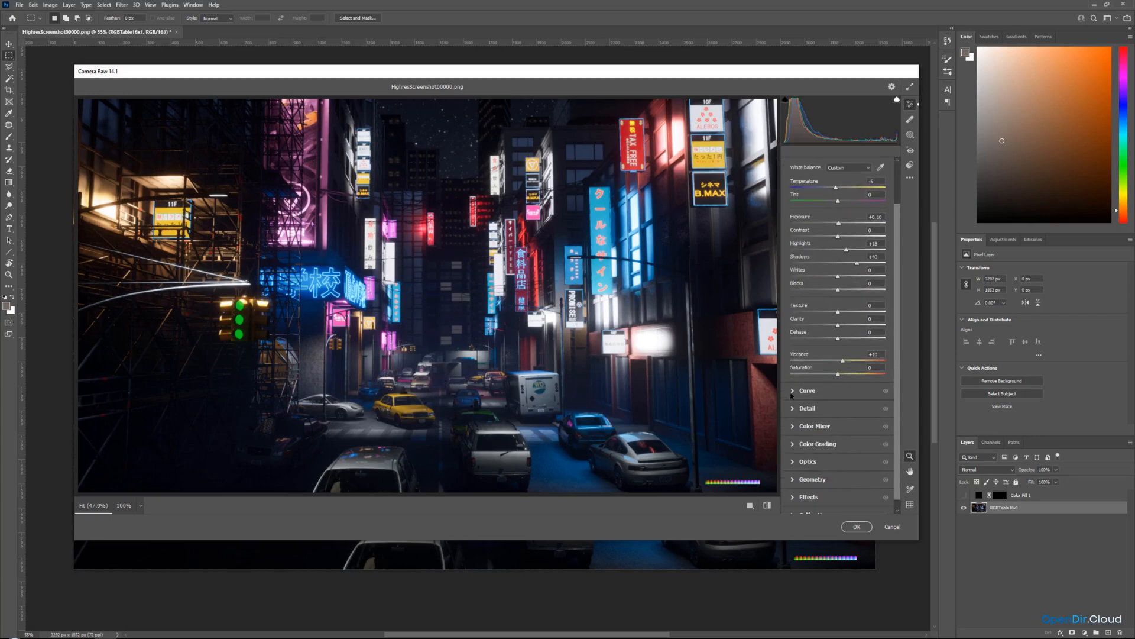
{"action": "left_click", "coordinate": [792, 393]}
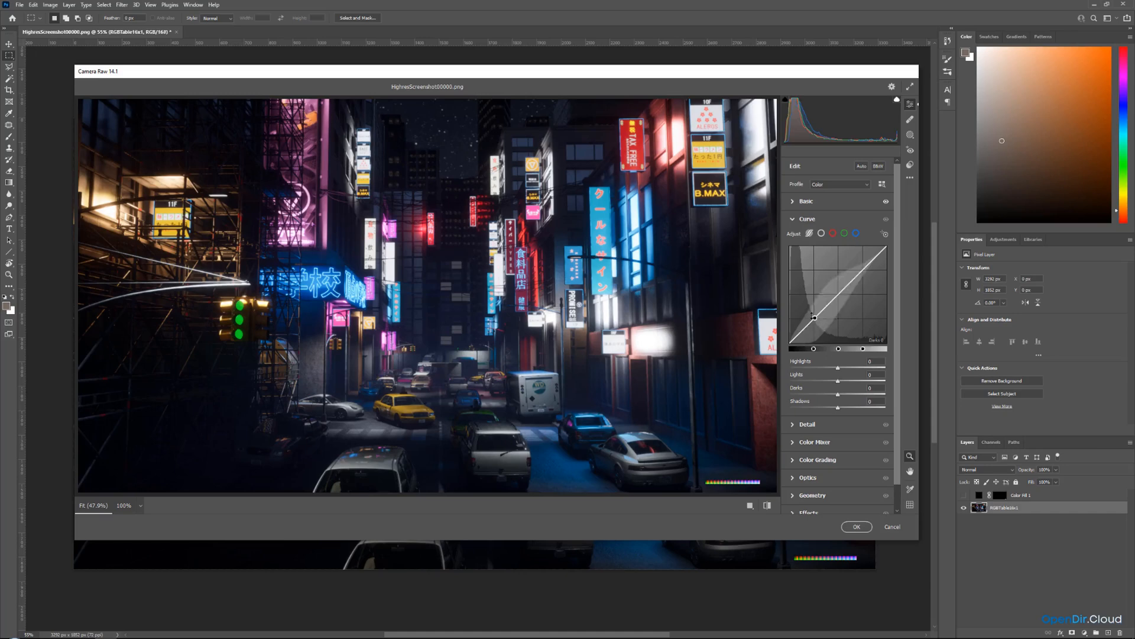
{"action": "left_click_drag", "start_coordinate": [812, 316], "coordinate": [814, 321]}
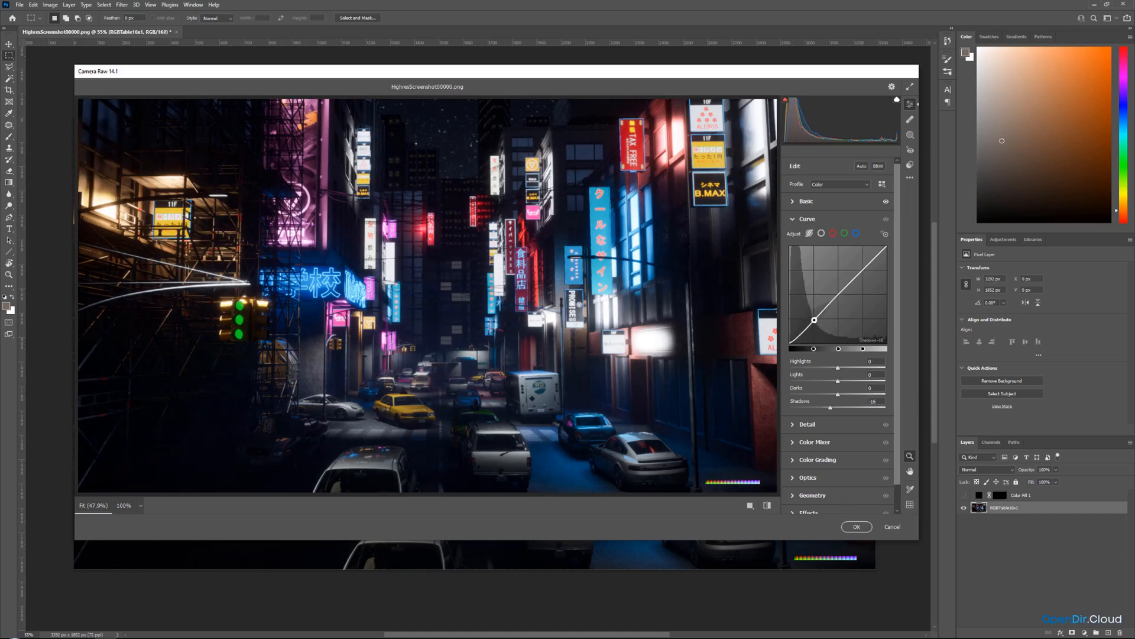
{"action": "left_click_drag", "start_coordinate": [850, 282], "coordinate": [851, 277]}
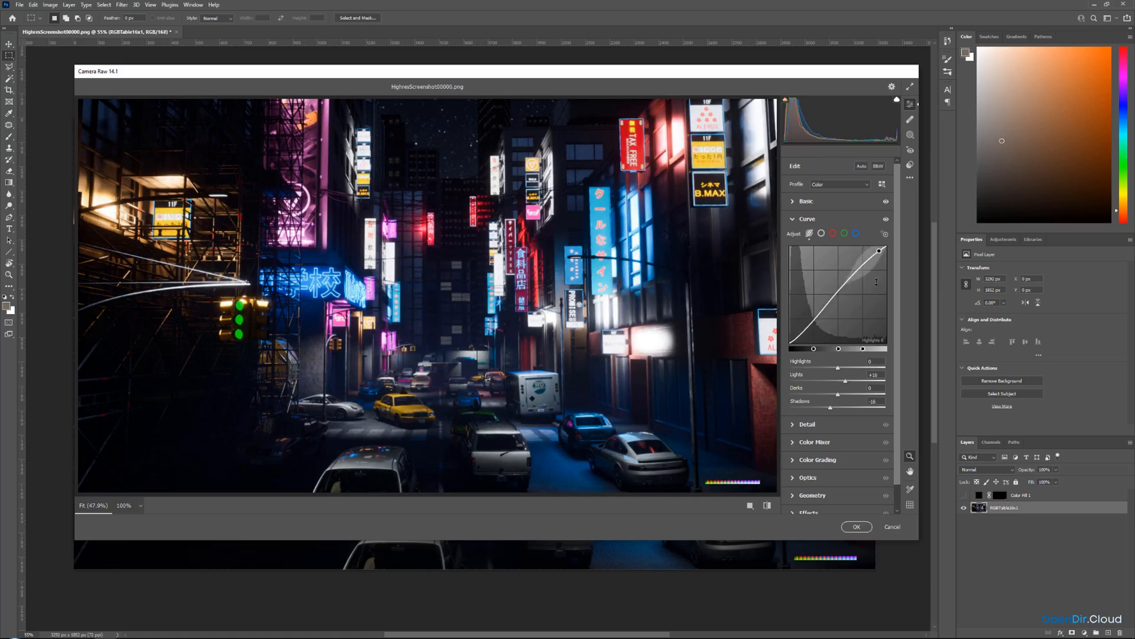
{"action": "key", "text": "ctrl+z"}
{"action": "key", "text": "ctrl+z"}
{"action": "key", "text": "ctrl+z"}
{"action": "key", "text": "ctrl+z"}
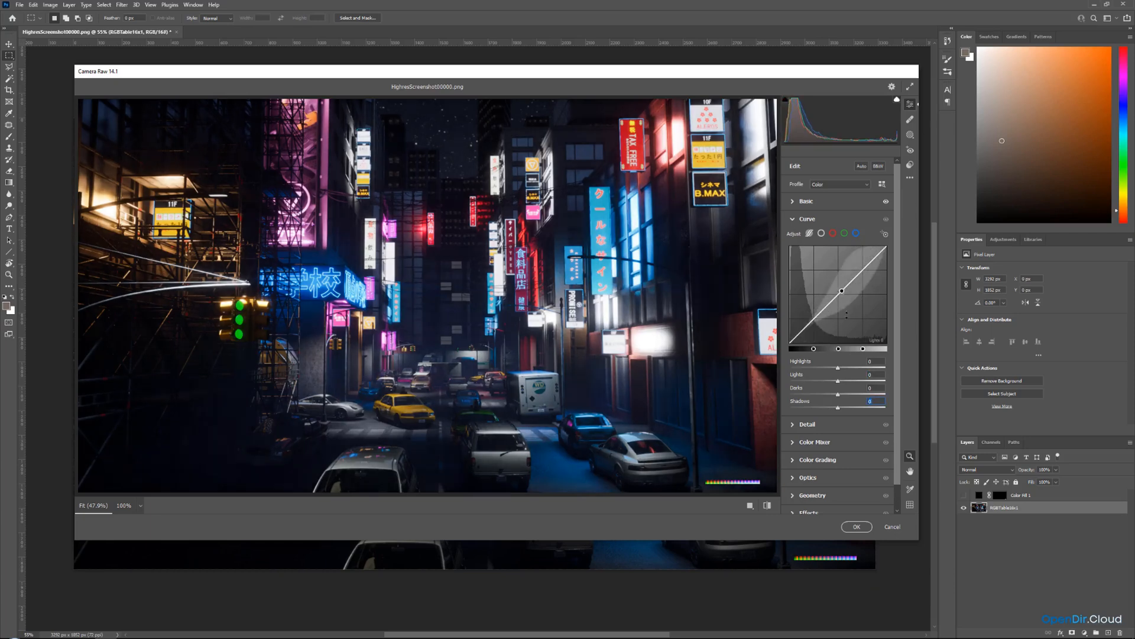
Adjust the tone curve to shadows +29 and darks -6, then collapse the Curve panel.
{"action": "left_click_drag", "start_coordinate": [833, 298], "coordinate": [803, 327]}
{"action": "key", "text": "ctrl+z"}
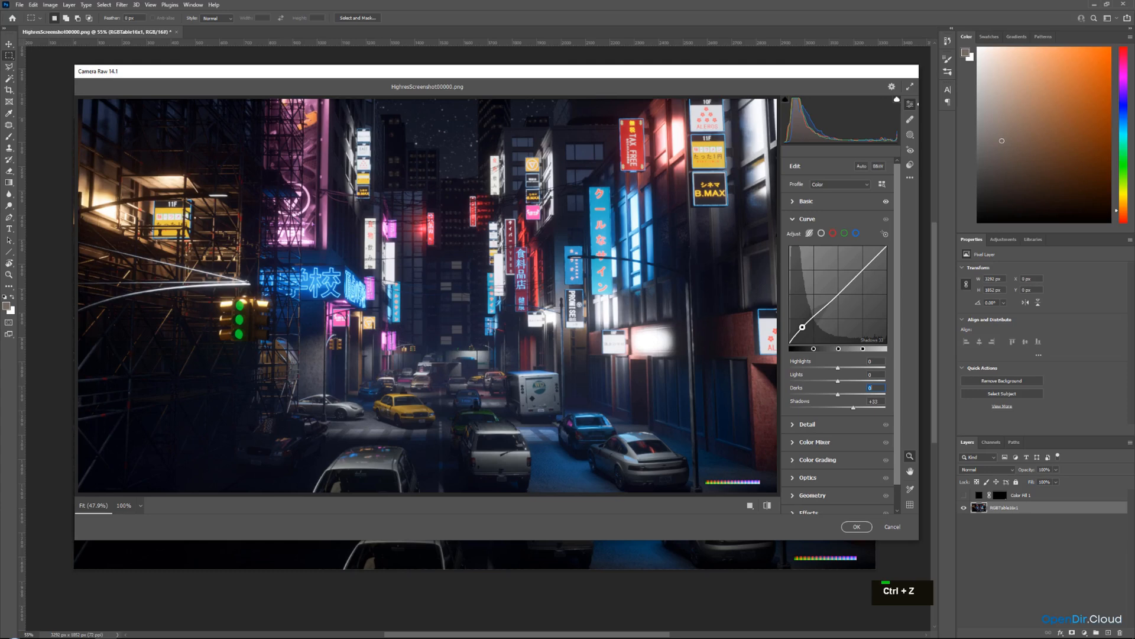
{"action": "left_click_drag", "start_coordinate": [803, 327], "coordinate": [802, 327]}
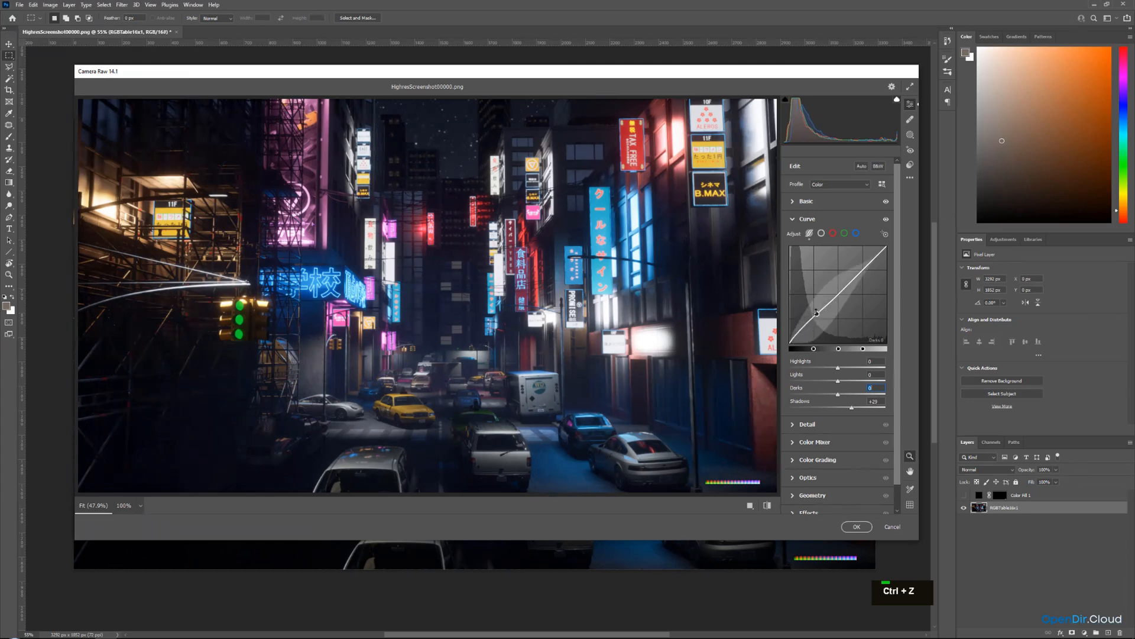
{"action": "left_click_drag", "start_coordinate": [819, 311], "coordinate": [819, 312]}
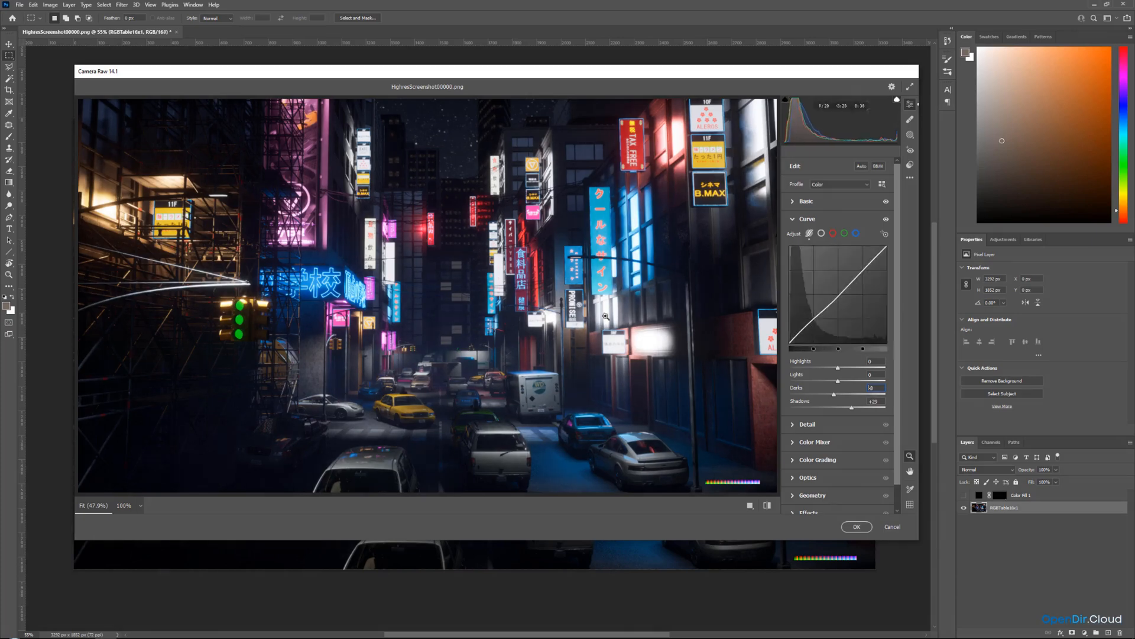
{"action": "left_click", "coordinate": [793, 220]}
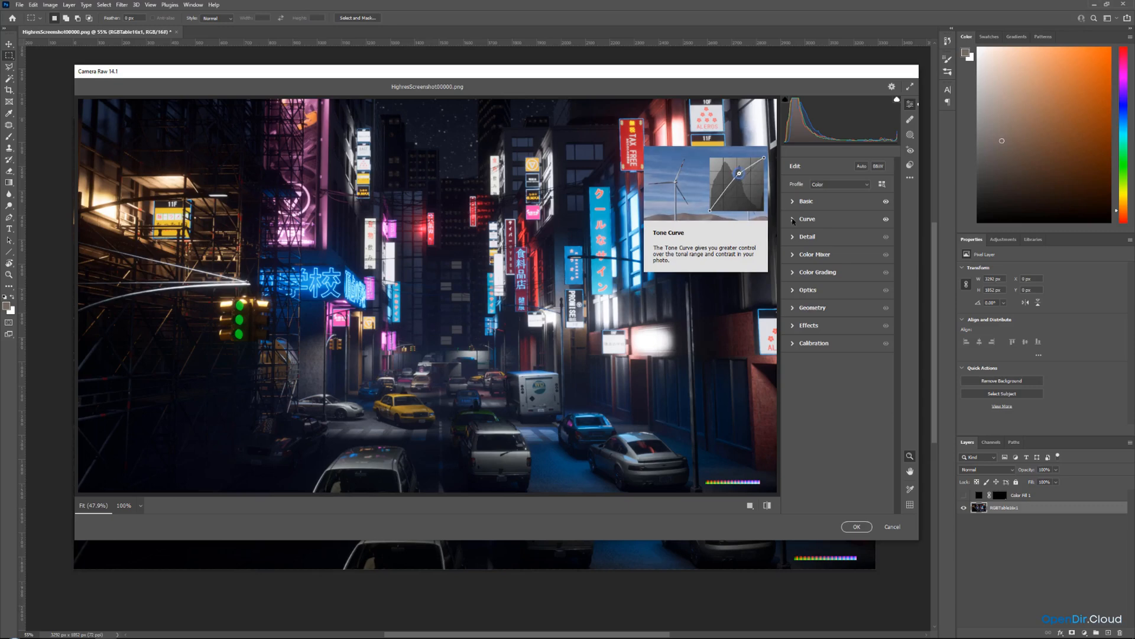
In Color Mixer, shift the hue of several colour ranges, then collapse the panel.
{"action": "left_click", "coordinate": [793, 256]}
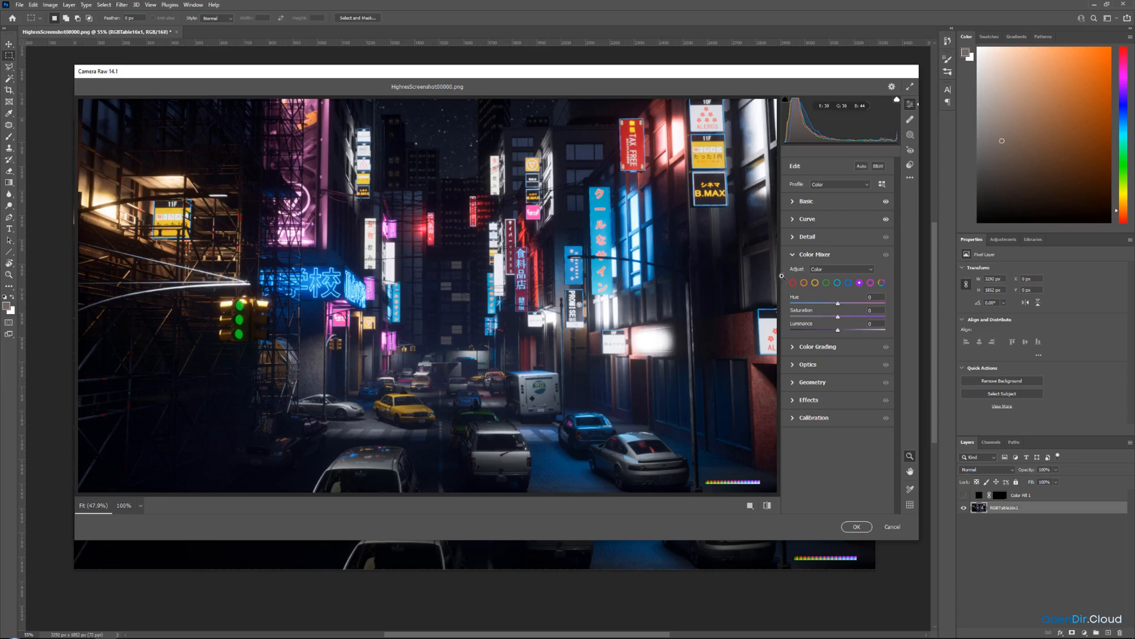
{"action": "left_click", "coordinate": [815, 283]}
{"action": "mouse_move", "coordinate": [838, 317]}
{"action": "left_mouse_down"}
{"action": "mouse_move", "coordinate": [861, 315]}
{"action": "mouse_move", "coordinate": [815, 304]}
{"action": "mouse_move", "coordinate": [830, 305]}
{"action": "left_mouse_up"}
{"action": "left_click", "coordinate": [849, 283]}
{"action": "left_click_drag", "start_coordinate": [837, 317], "coordinate": [835, 304]}
{"action": "left_click_drag", "start_coordinate": [839, 317], "coordinate": [838, 317]}
{"action": "left_click", "coordinate": [837, 283]}
{"action": "left_click_drag", "start_coordinate": [838, 318], "coordinate": [833, 303]}
{"action": "left_click", "coordinate": [859, 282]}
{"action": "mouse_move", "coordinate": [838, 317]}
{"action": "left_mouse_down"}
{"action": "mouse_move", "coordinate": [856, 317]}
{"action": "mouse_move", "coordinate": [844, 317]}
{"action": "left_mouse_up"}
{"action": "left_click", "coordinate": [794, 259]}
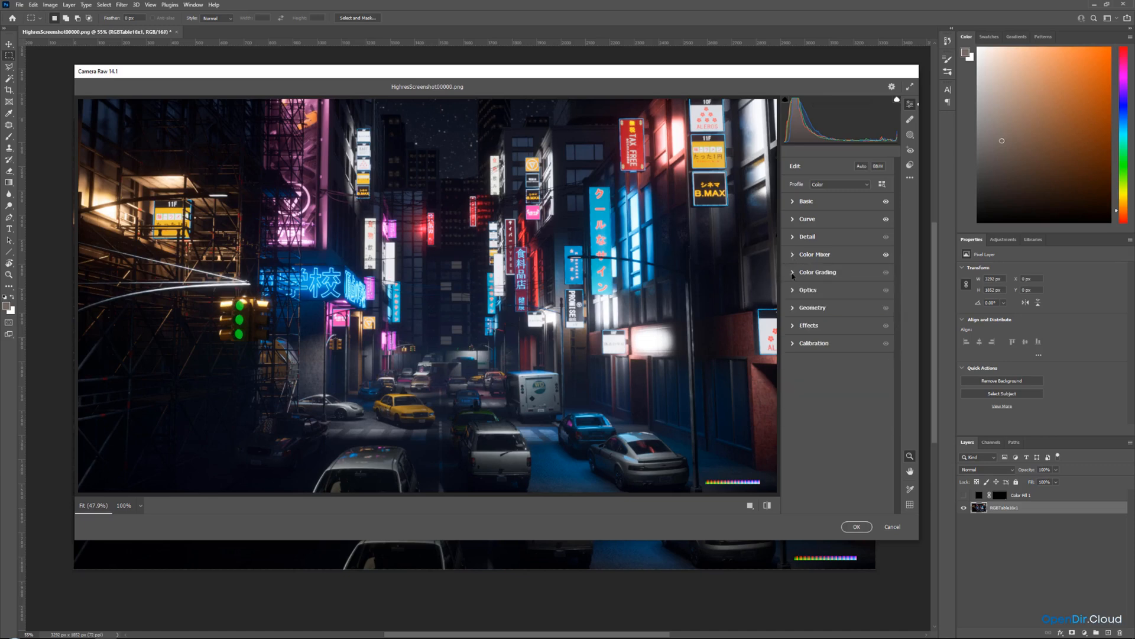
Browse the Color Grading, Optics, Geometry and Effects panels in Camera Raw without changing them.
{"action": "left_click", "coordinate": [793, 274]}
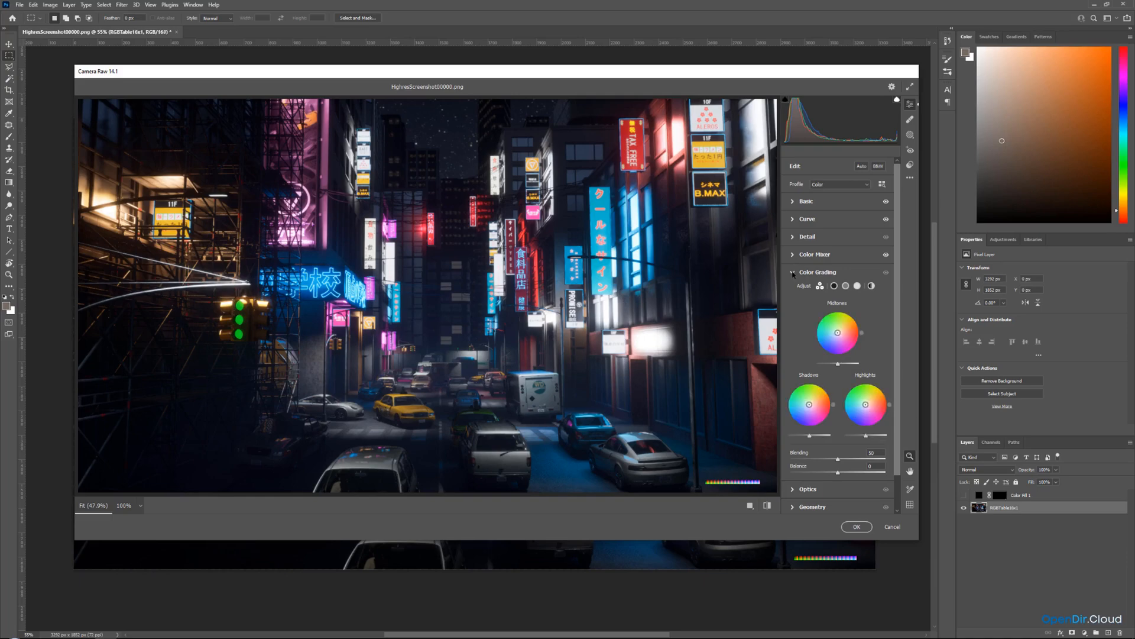
{"action": "mouse_move", "coordinate": [793, 273]}
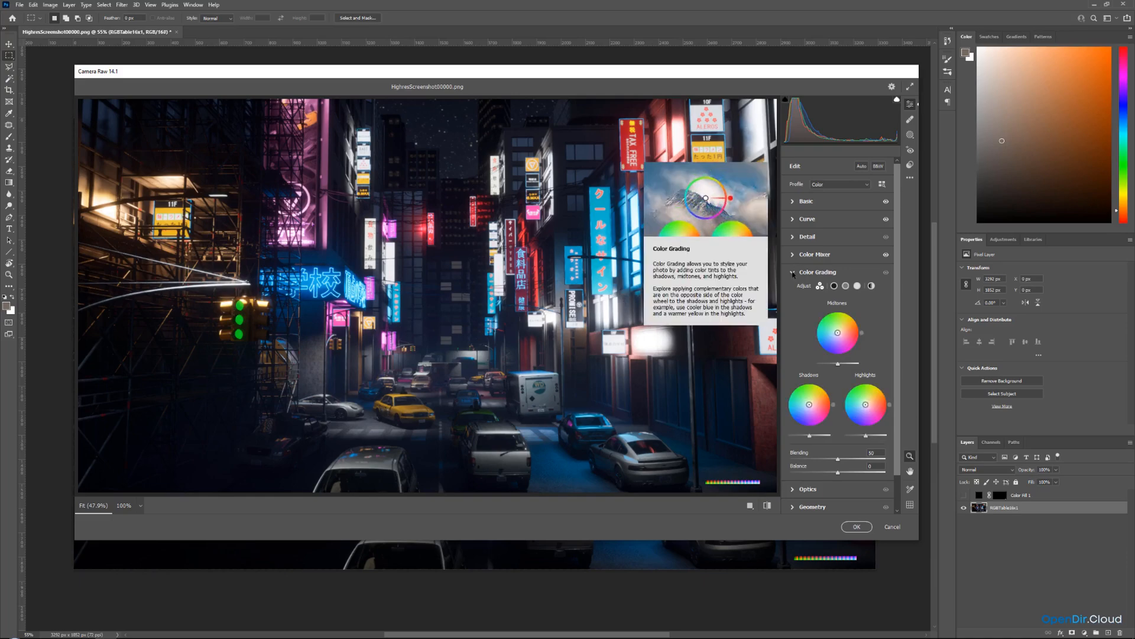
{"action": "left_click", "coordinate": [793, 273]}
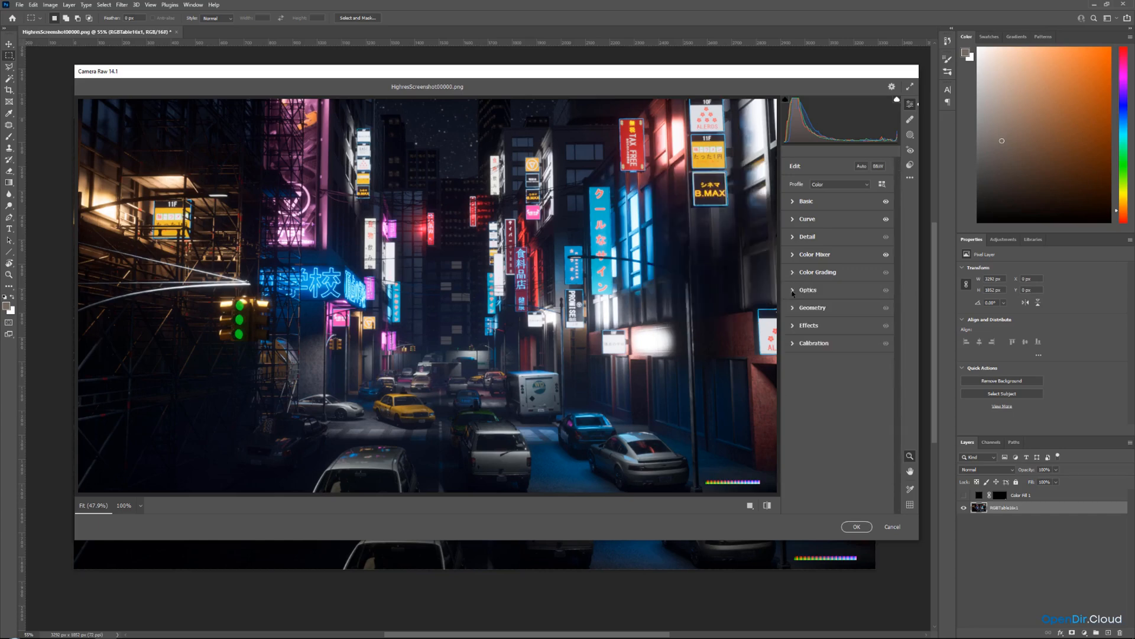
{"action": "left_click", "coordinate": [793, 290]}
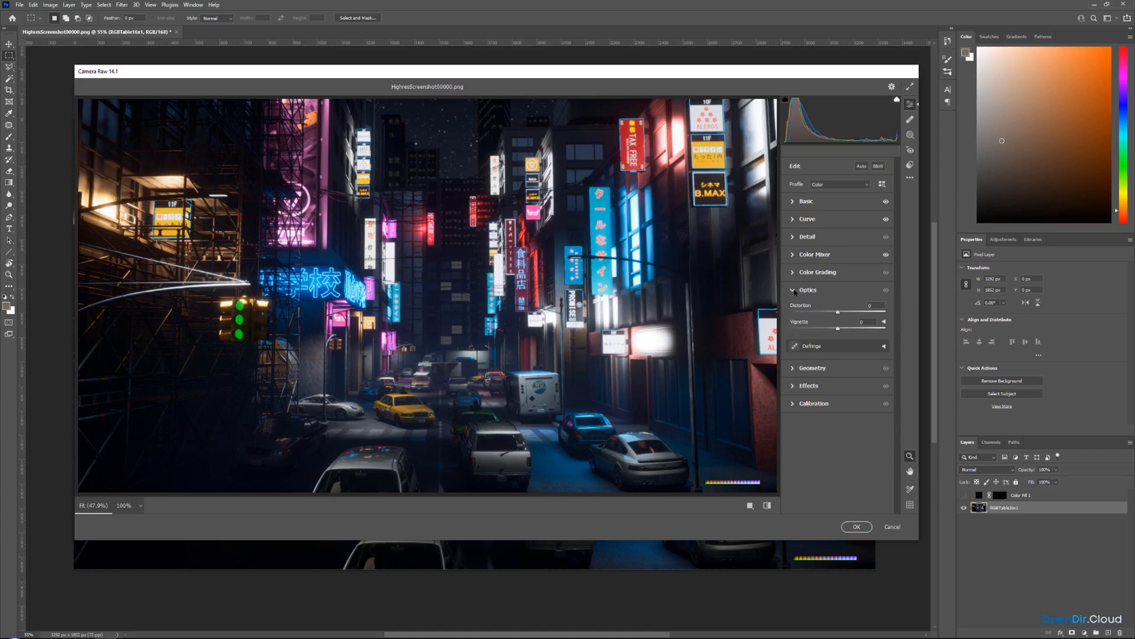
{"action": "left_click", "coordinate": [793, 291]}
{"action": "left_click", "coordinate": [794, 308]}
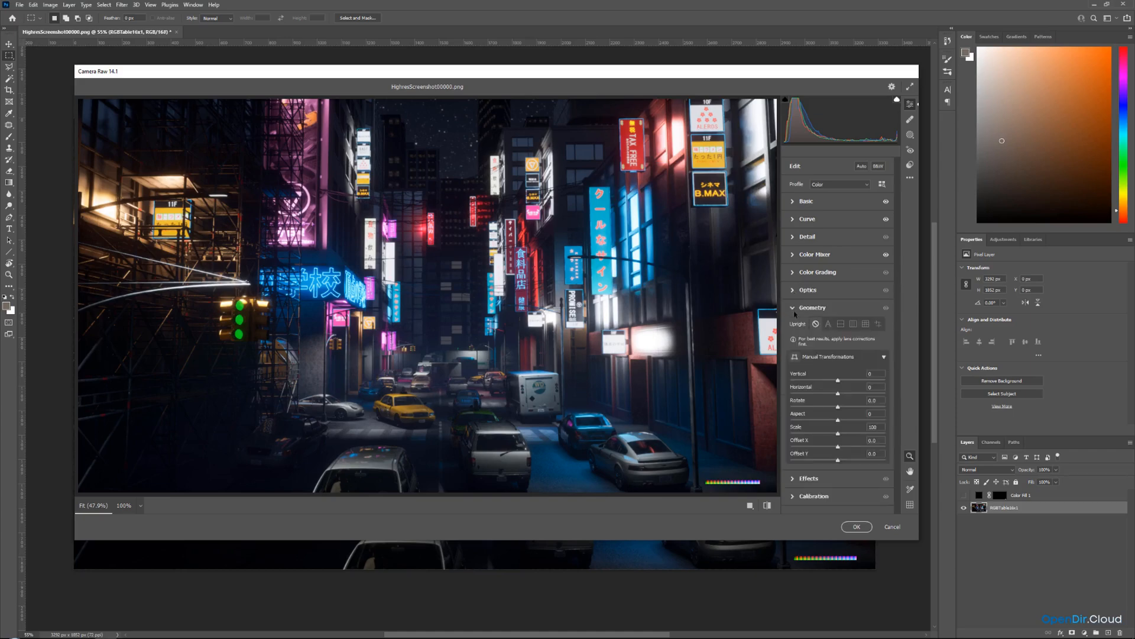
{"action": "left_click", "coordinate": [795, 310]}
{"action": "left_click", "coordinate": [795, 327]}
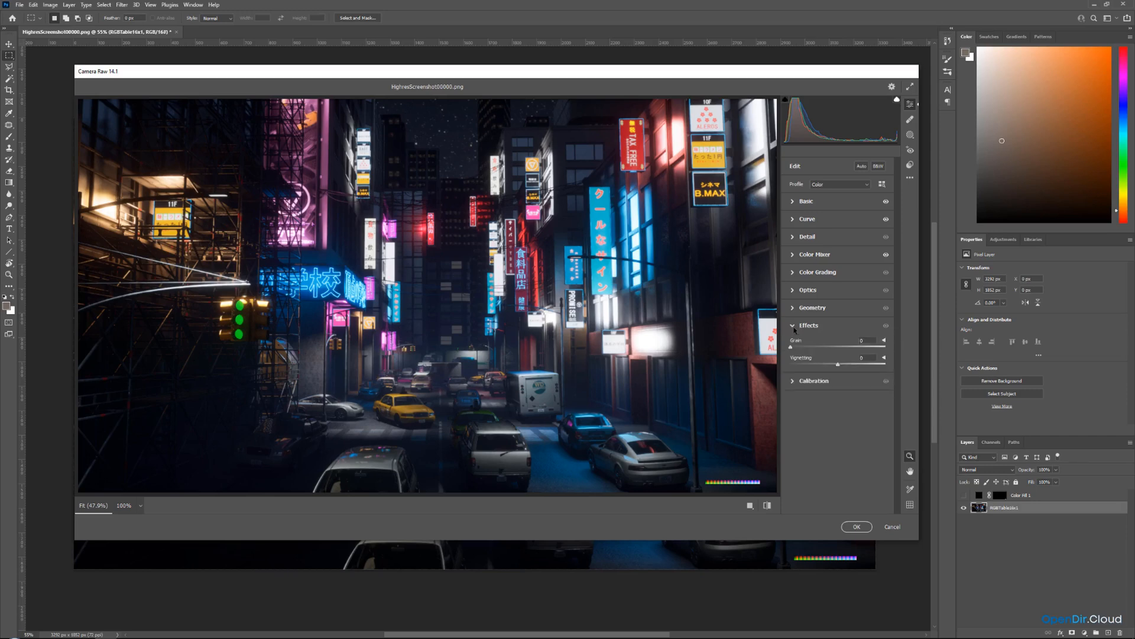
{"action": "left_click", "coordinate": [795, 328]}
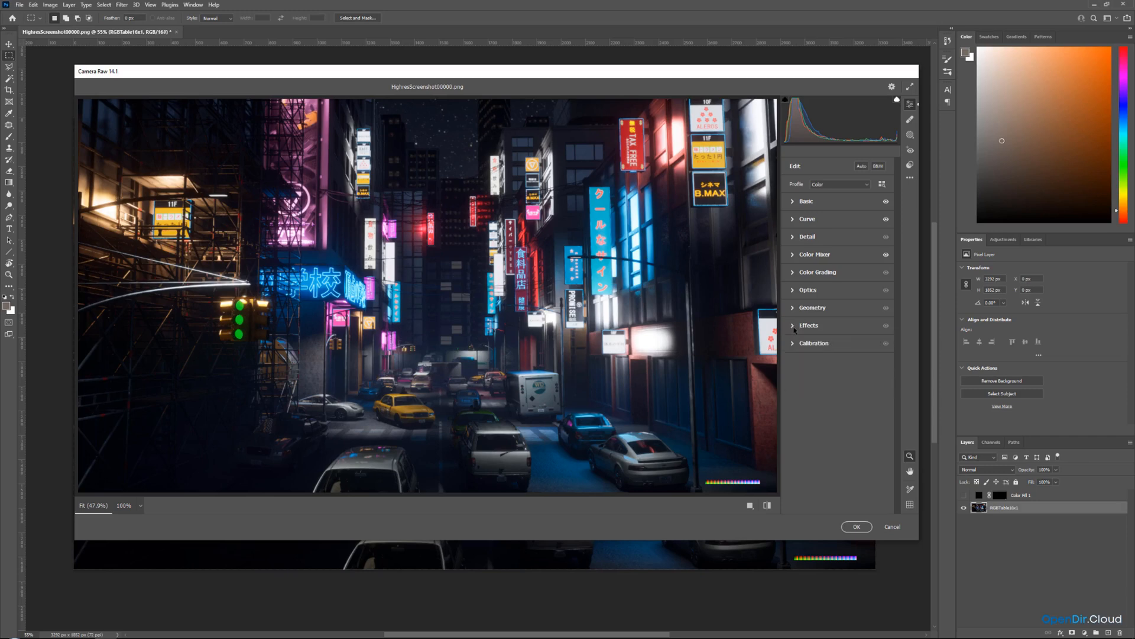
In Basic, set saturation to -15 and apply the Camera Raw adjustments.
{"action": "left_click", "coordinate": [794, 202]}
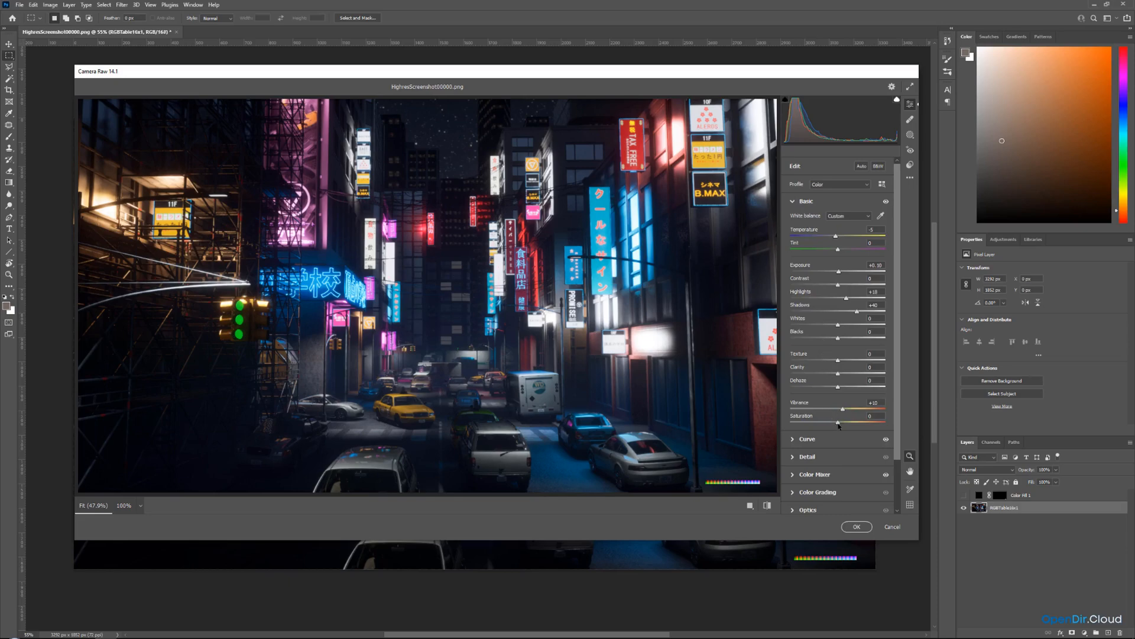
{"action": "left_click_drag", "start_coordinate": [838, 424], "coordinate": [833, 426]}
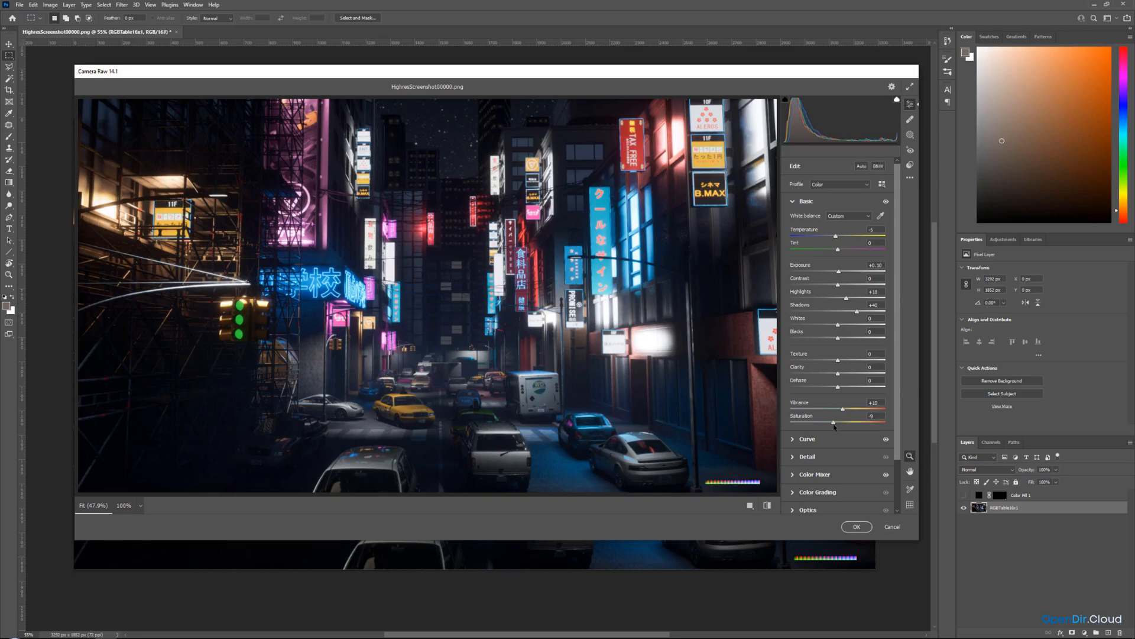
{"action": "left_click_drag", "start_coordinate": [834, 424], "coordinate": [834, 424]}
{"action": "key", "text": "BackSpace"}
{"action": "type", "text": "5"}
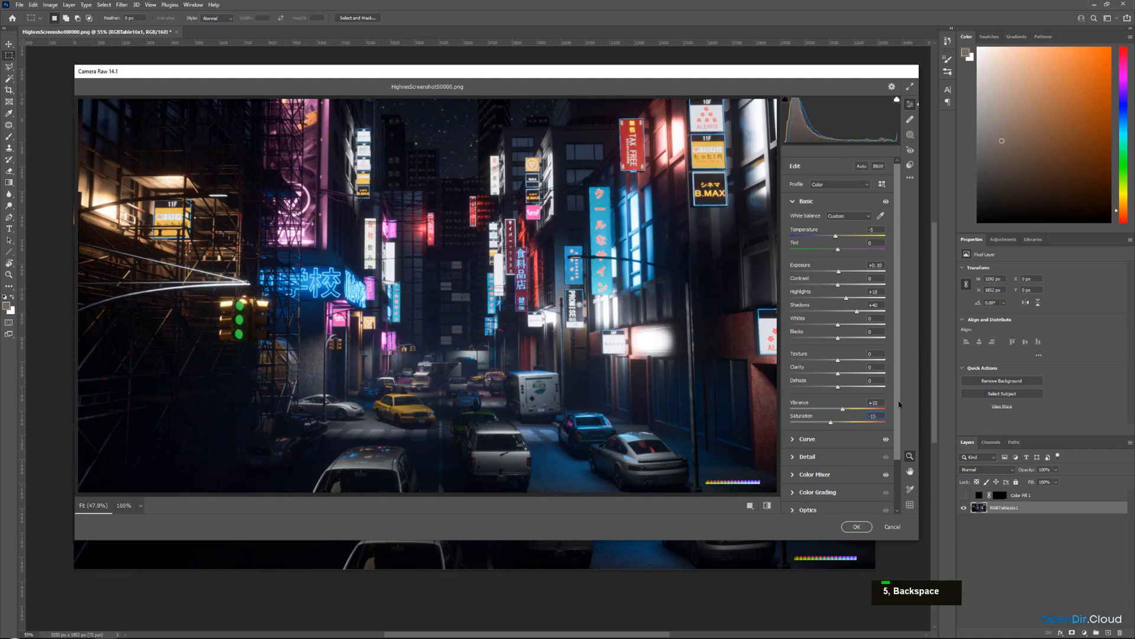
{"action": "mouse_move", "coordinate": [900, 405]}
{"action": "left_mouse_down"}
{"action": "mouse_move", "coordinate": [899, 460]}
{"action": "mouse_move", "coordinate": [899, 402]}
{"action": "left_mouse_up"}
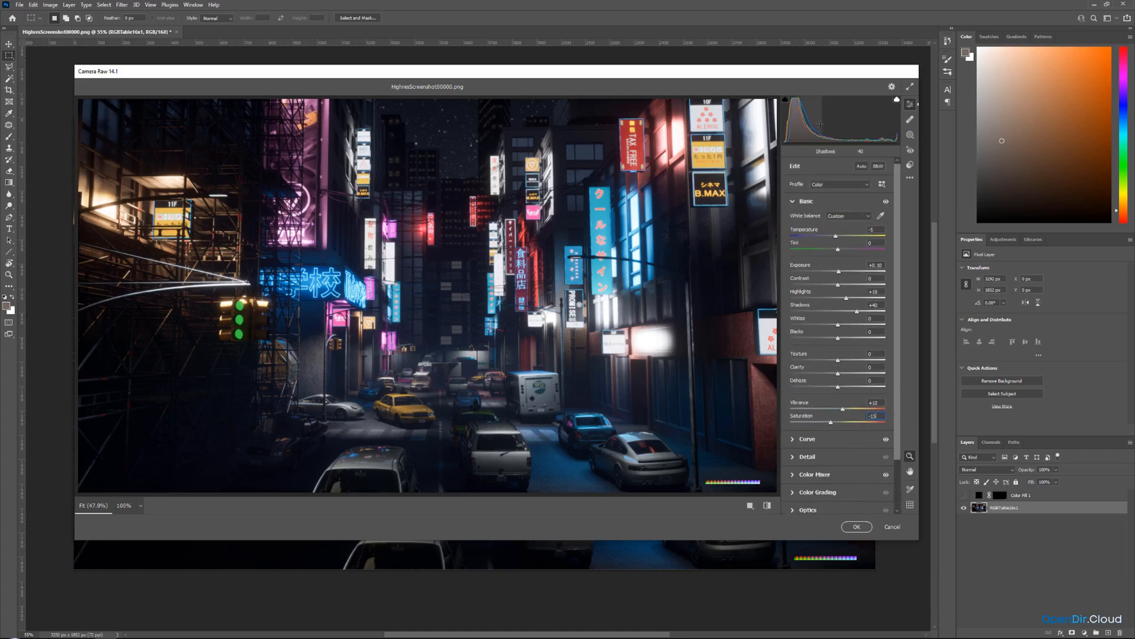
{"action": "left_click", "coordinate": [856, 527]}
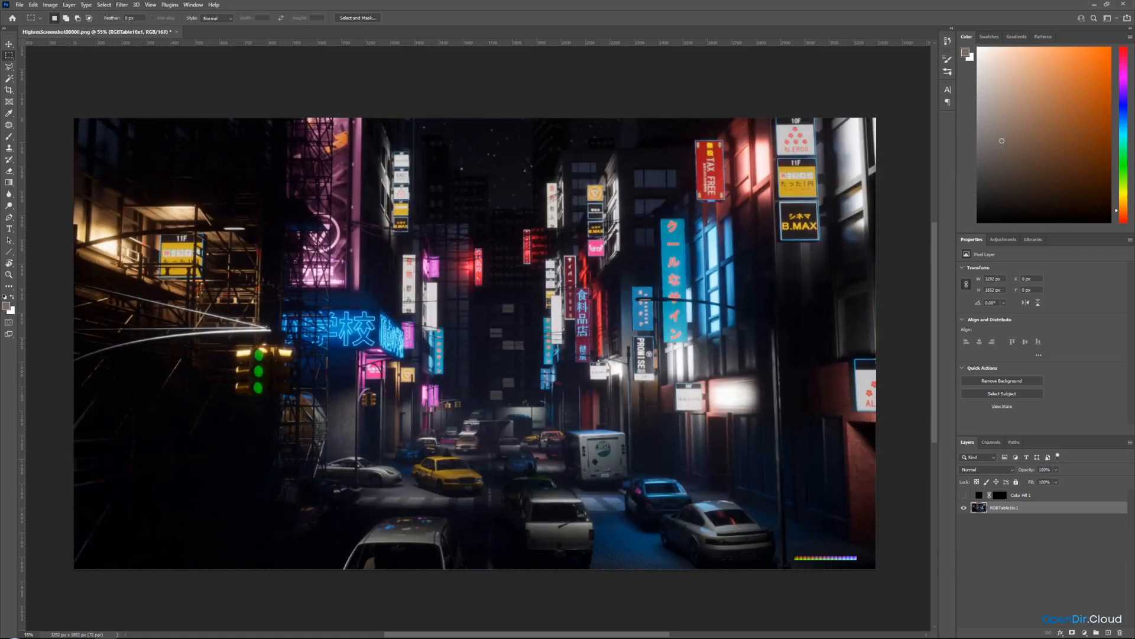
Compare the grade by toggling the screenshot smart-object layer's visibility, then delete that layer.
{"action": "right_click", "coordinate": [1080, 460]}
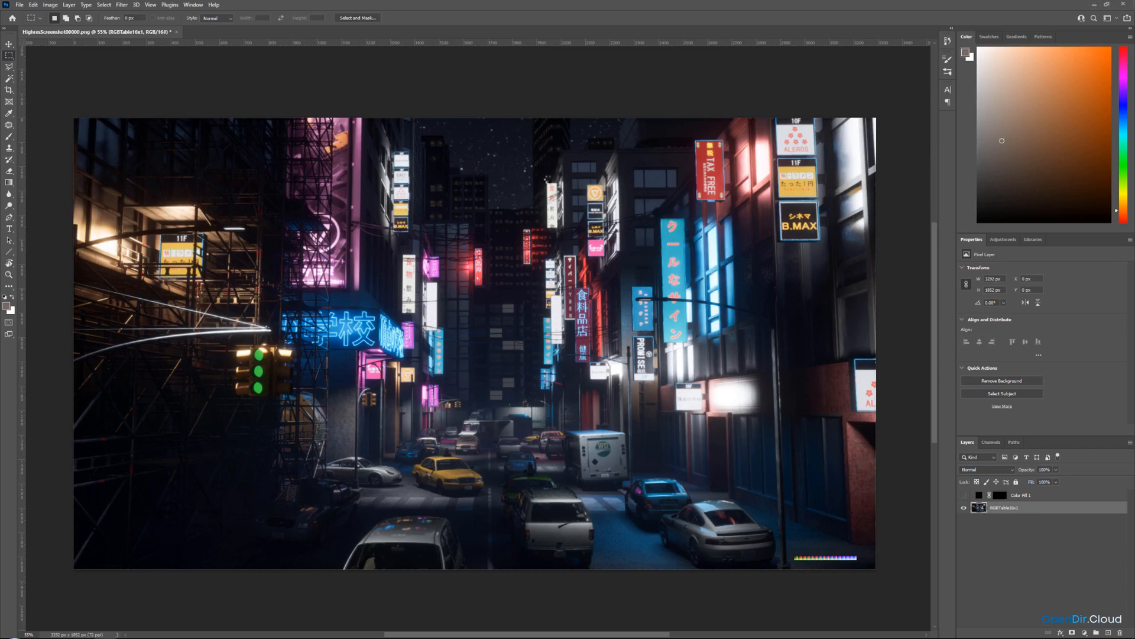
{"action": "left_click", "coordinate": [442, 18]}
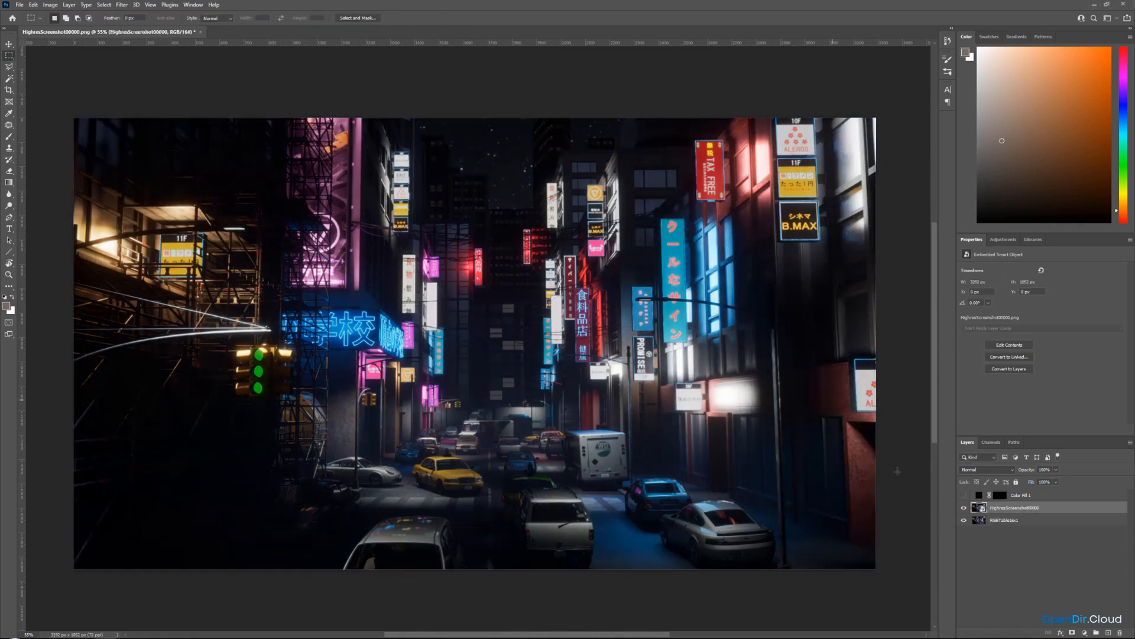
{"action": "left_click", "coordinate": [963, 508]}
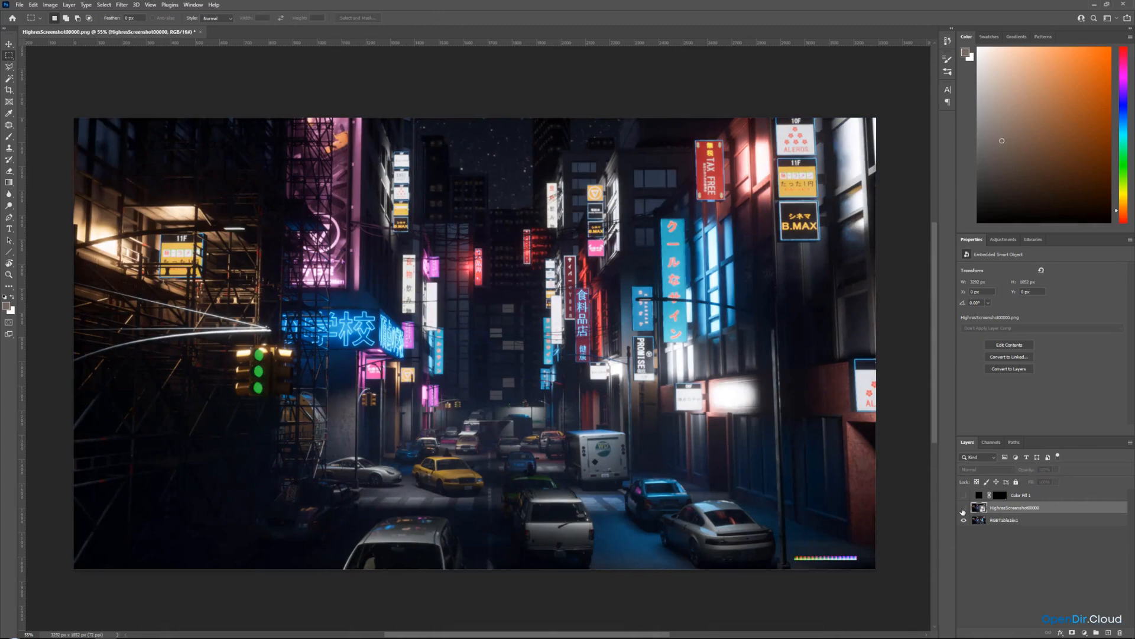
{"action": "left_click", "coordinate": [963, 508]}
{"action": "left_click", "coordinate": [964, 508]}
{"action": "left_click", "coordinate": [964, 508]}
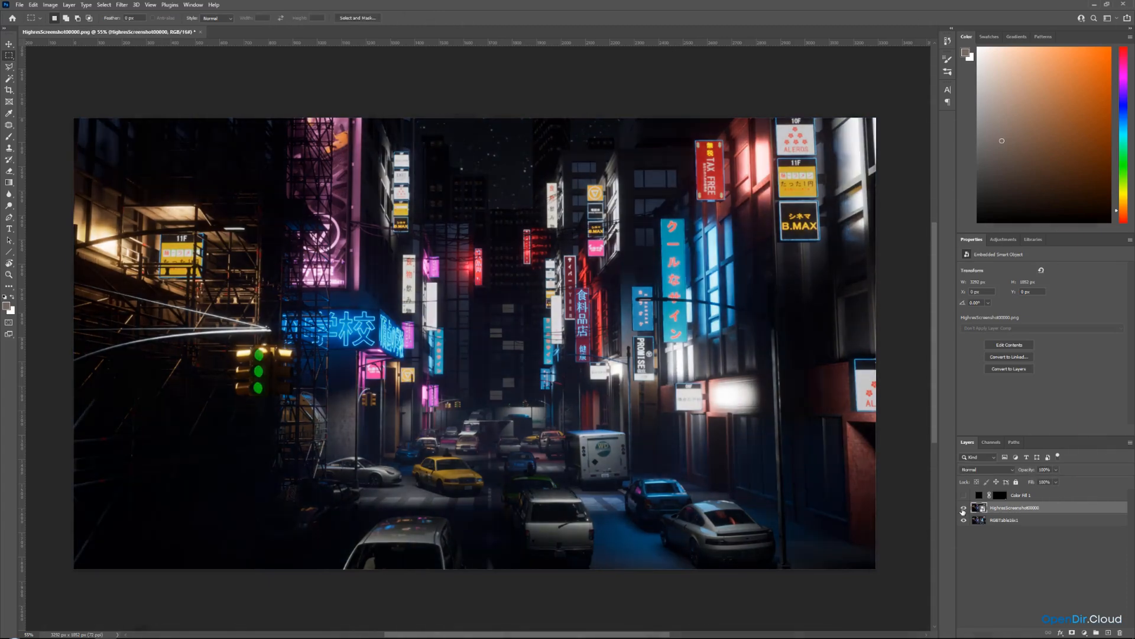
{"action": "left_click", "coordinate": [963, 508]}
{"action": "left_click", "coordinate": [963, 508]}
{"action": "left_click", "coordinate": [963, 508]}
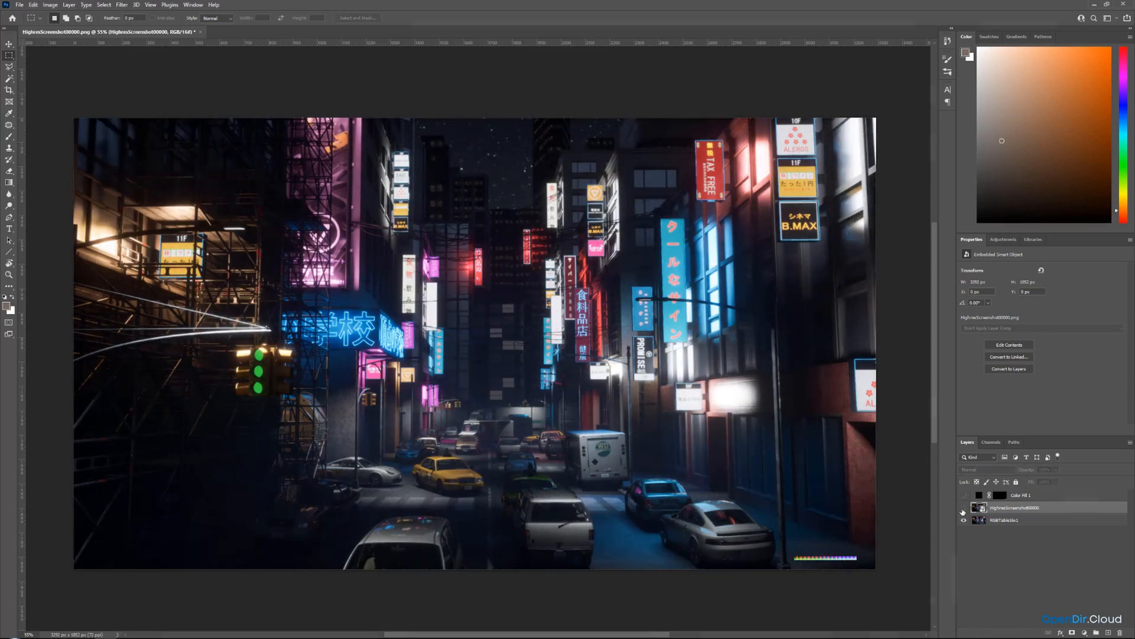
{"action": "left_click", "coordinate": [964, 507]}
{"action": "left_click", "coordinate": [963, 508]}
{"action": "left_click", "coordinate": [963, 507]}
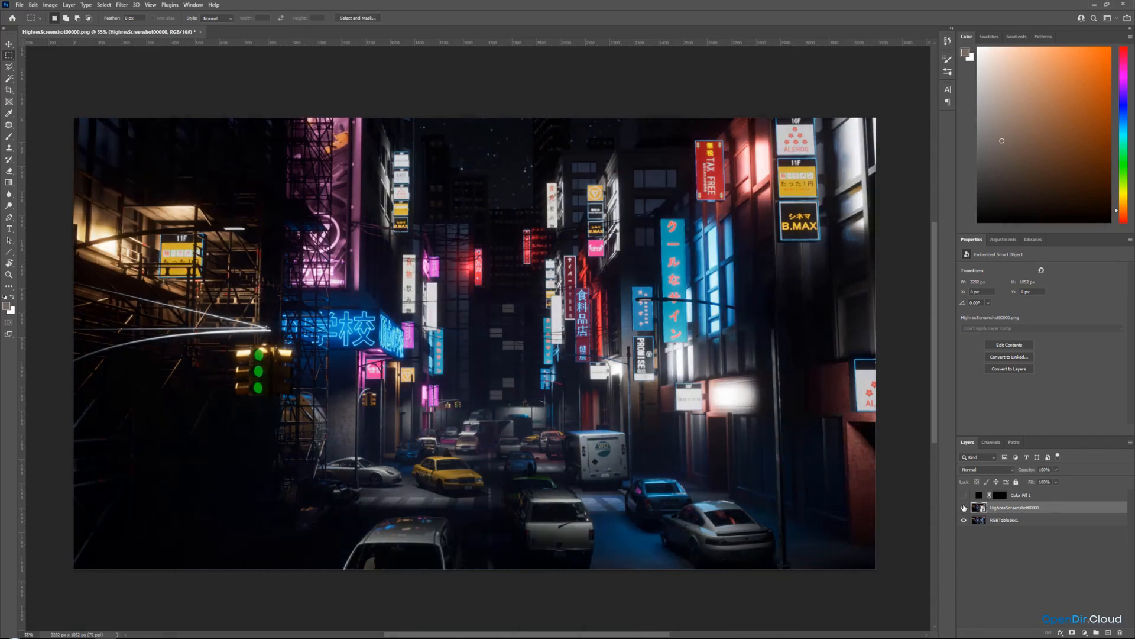
{"action": "left_click", "coordinate": [964, 508]}
{"action": "left_click", "coordinate": [964, 508]}
{"action": "left_click", "coordinate": [964, 507]}
{"action": "key", "text": "Delete"}
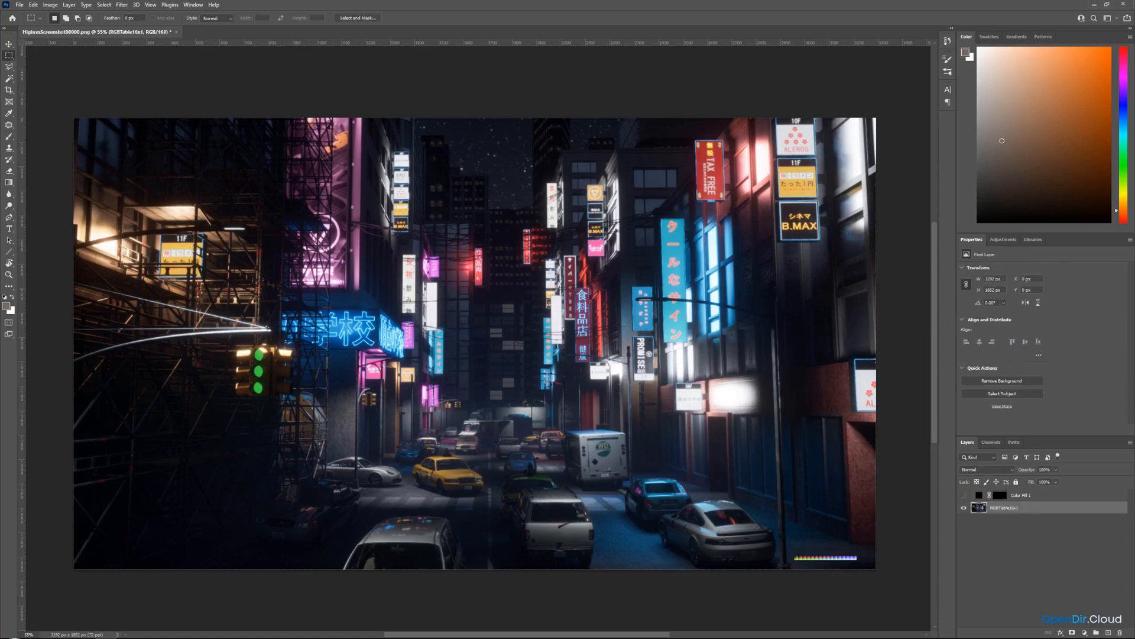
Load the Color Fill layer mask as a selection and crop the image to the LUT strip.
{"action": "key", "text": "ctrl"}
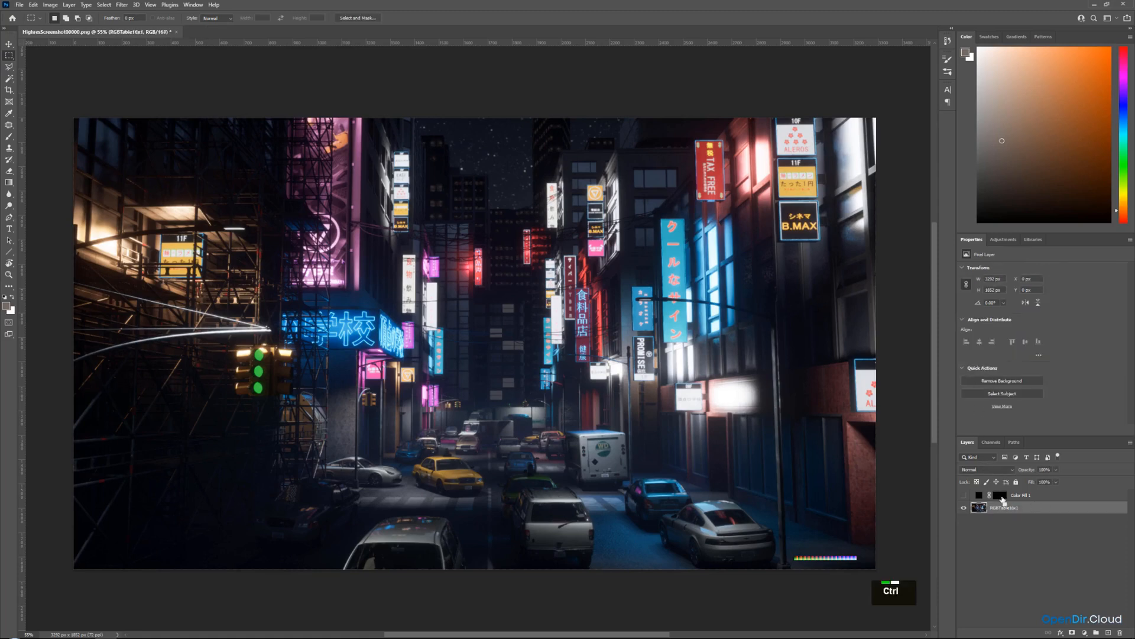
{"action": "left_click", "coordinate": [1002, 497], "text": "ctrl"}
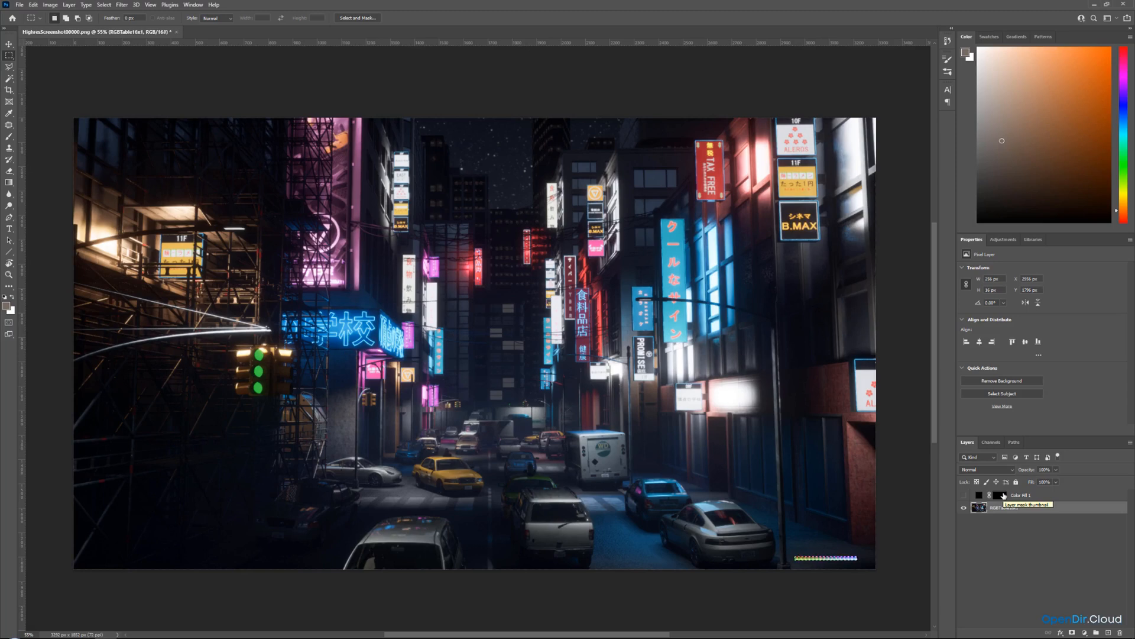
{"action": "left_click", "coordinate": [56, 6]}
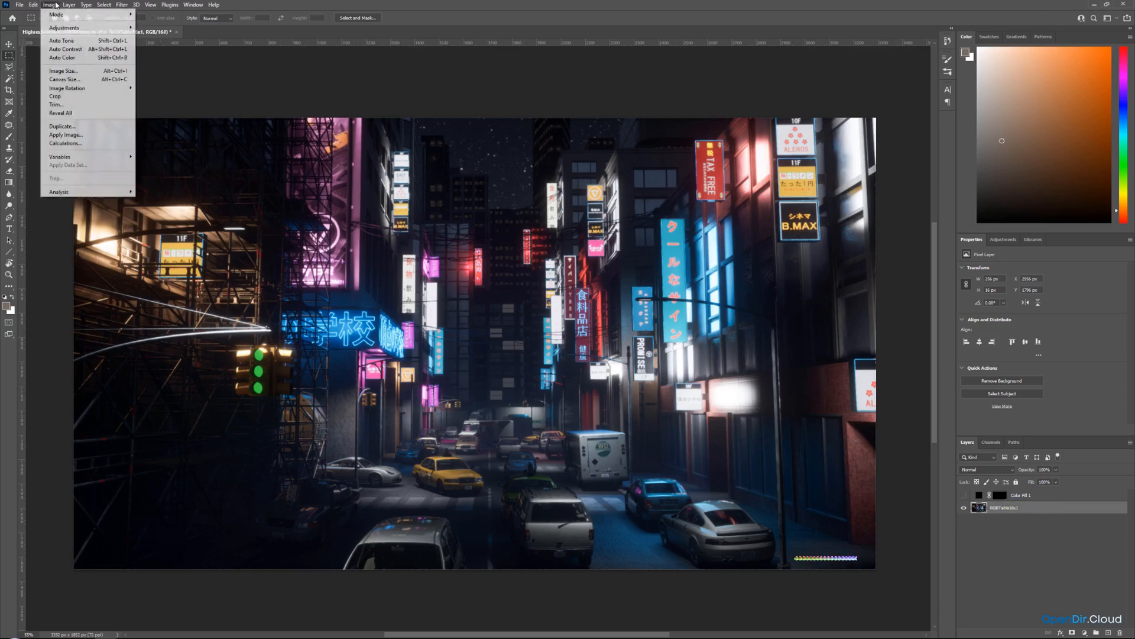
{"action": "left_click", "coordinate": [55, 96]}
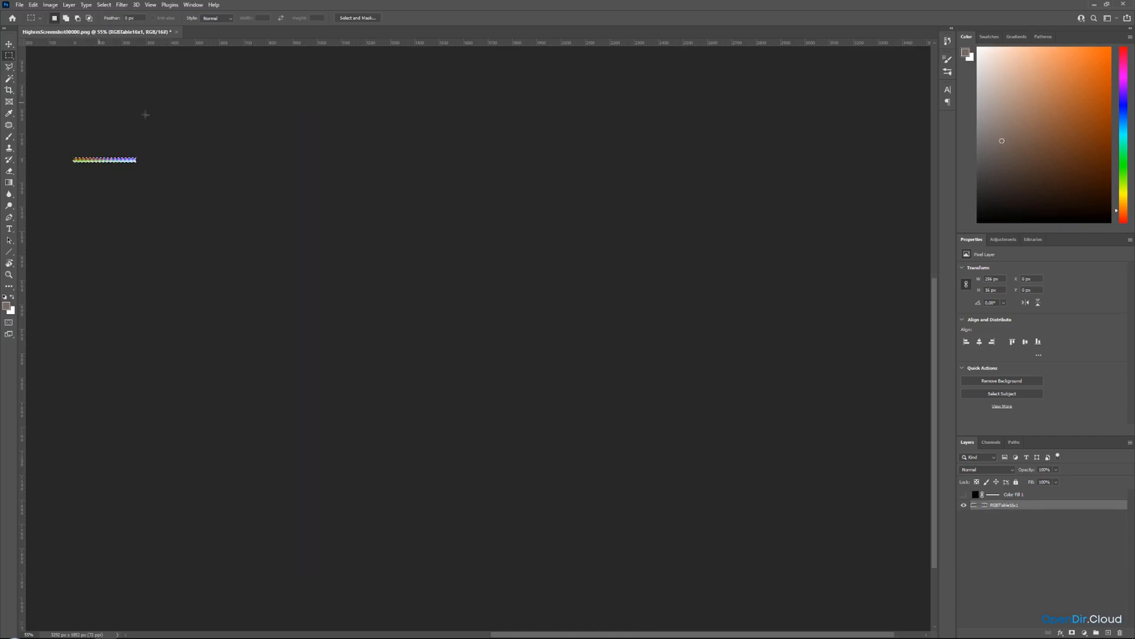
Save a copy of the cropped LUT as LUT_01 PNG in the project's LUT folder.
{"action": "left_click", "coordinate": [20, 4]}
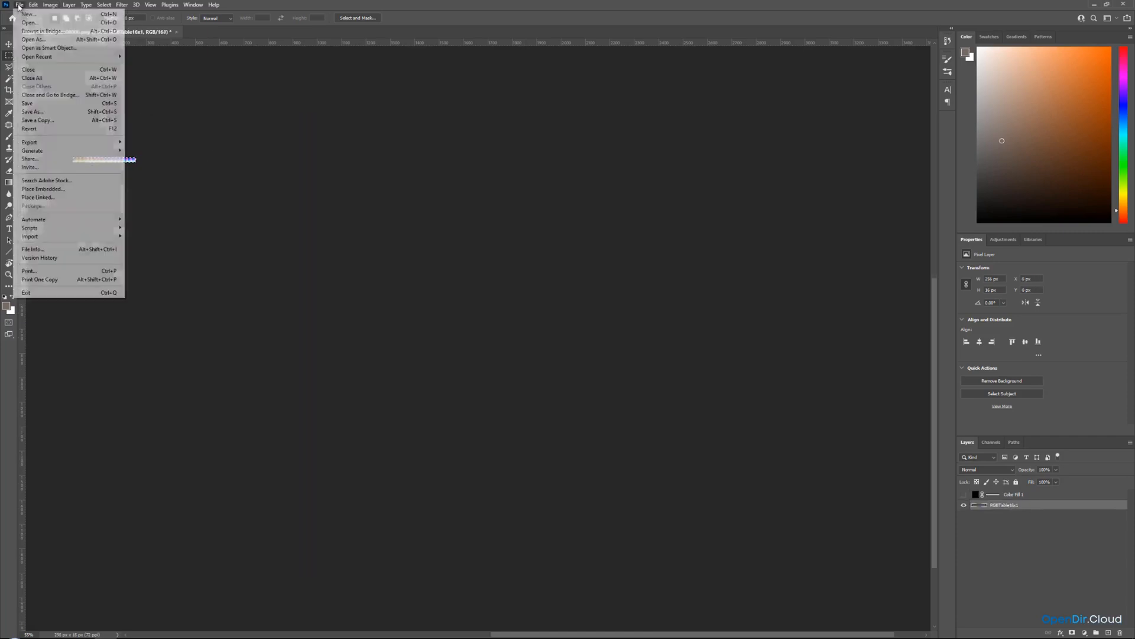
{"action": "left_click", "coordinate": [49, 126]}
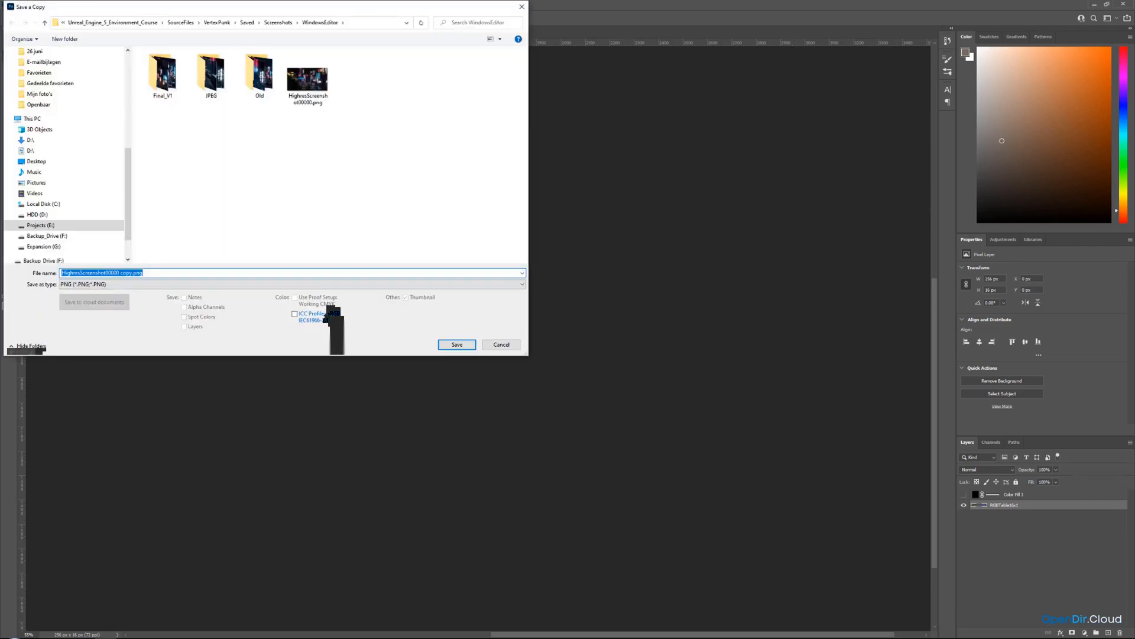
{"action": "key", "text": "ctrl+c"}
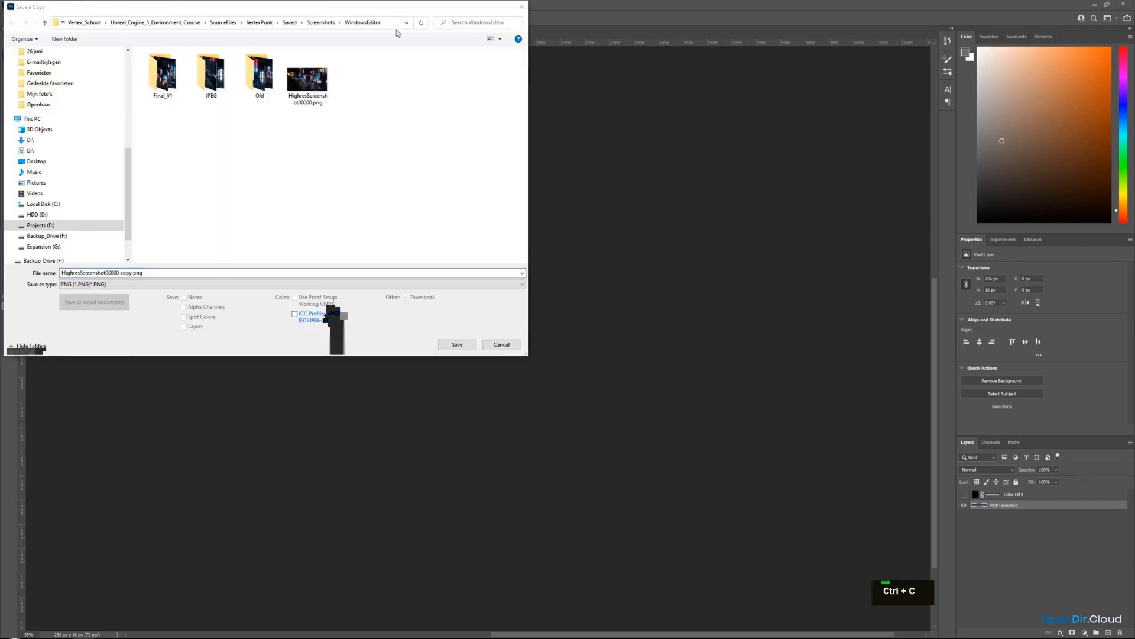
{"action": "left_click", "coordinate": [384, 22]}
{"action": "key", "text": "ctrl+v"}
{"action": "key", "text": "Return"}
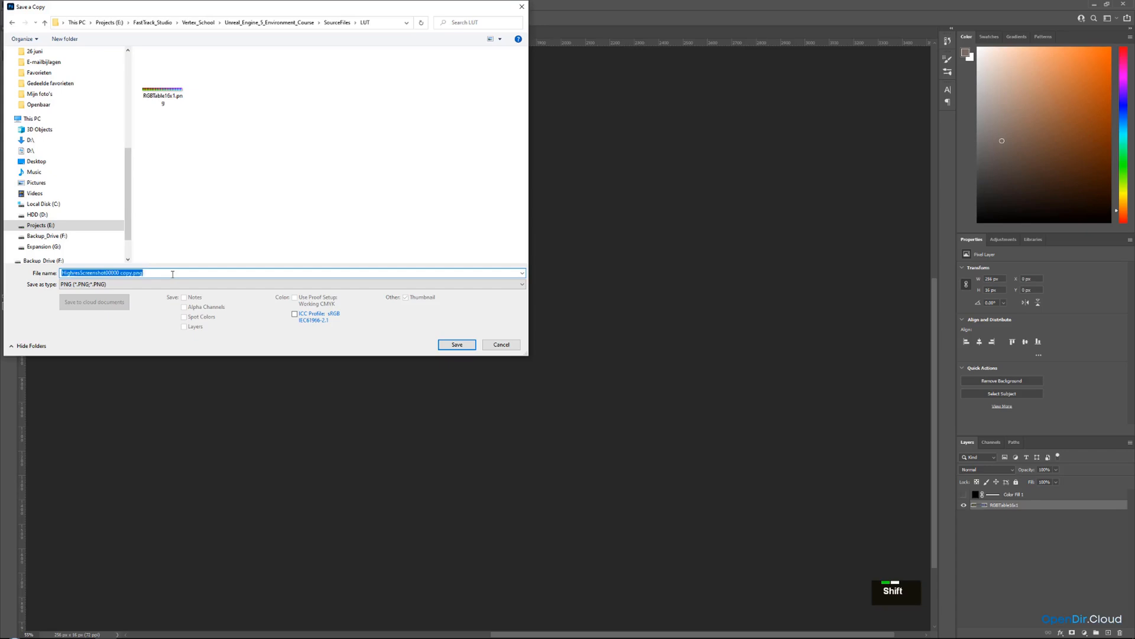
{"action": "type", "text": "LUT_01"}
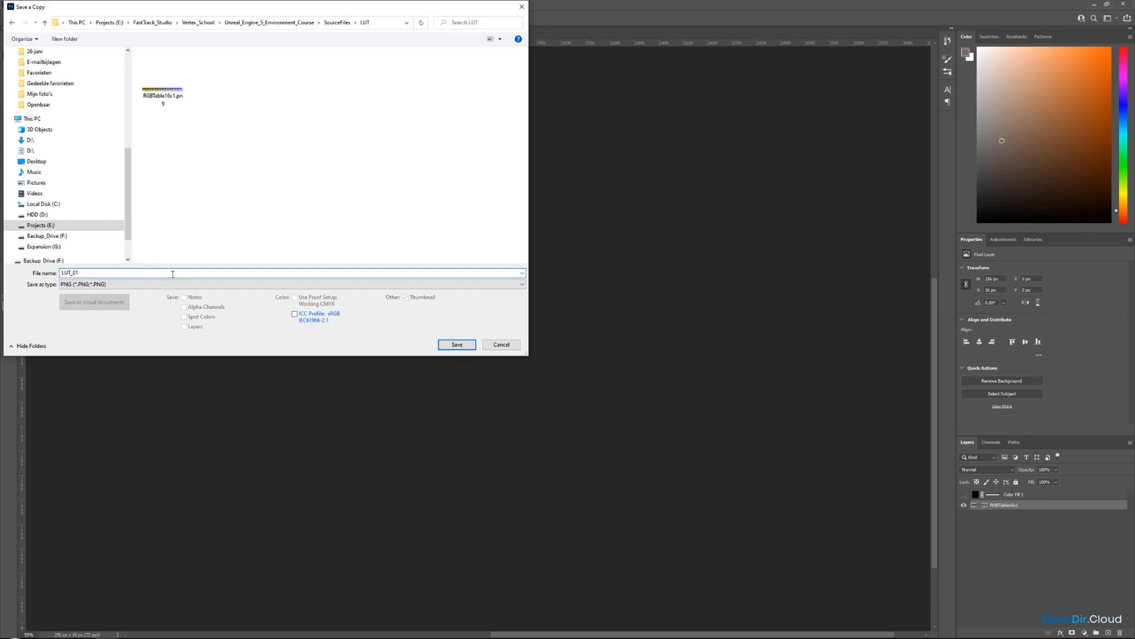
{"action": "left_click", "coordinate": [456, 345]}
{"action": "left_click", "coordinate": [607, 197]}
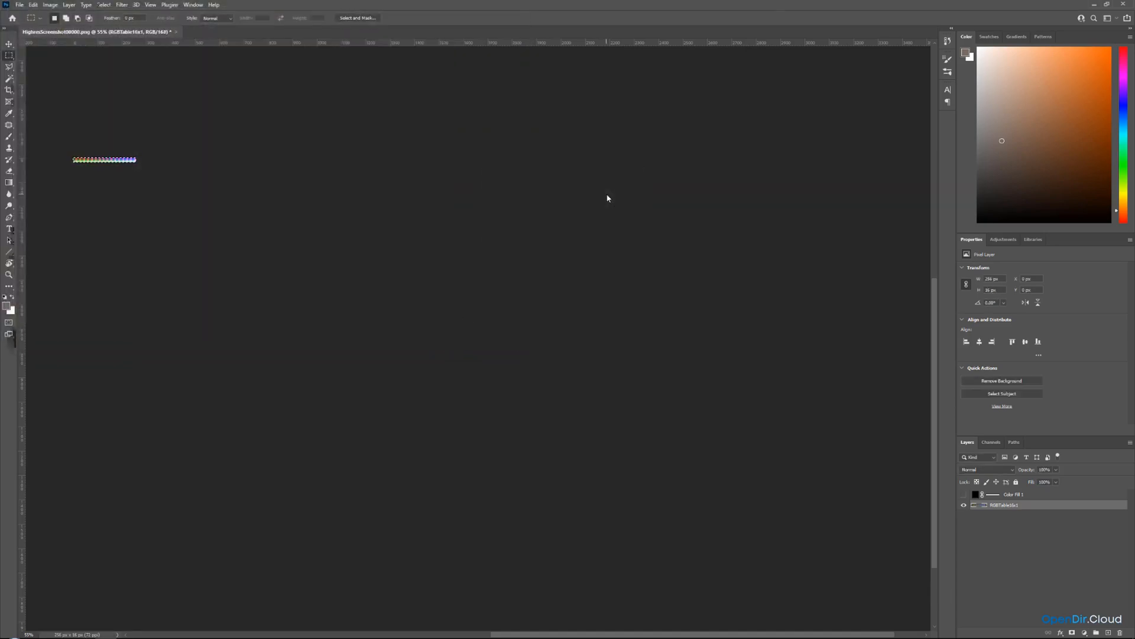
Undo the crop and save the document as Lut_01 Photoshop file in the LUT folder.
{"action": "key", "text": "ctrl+z"}
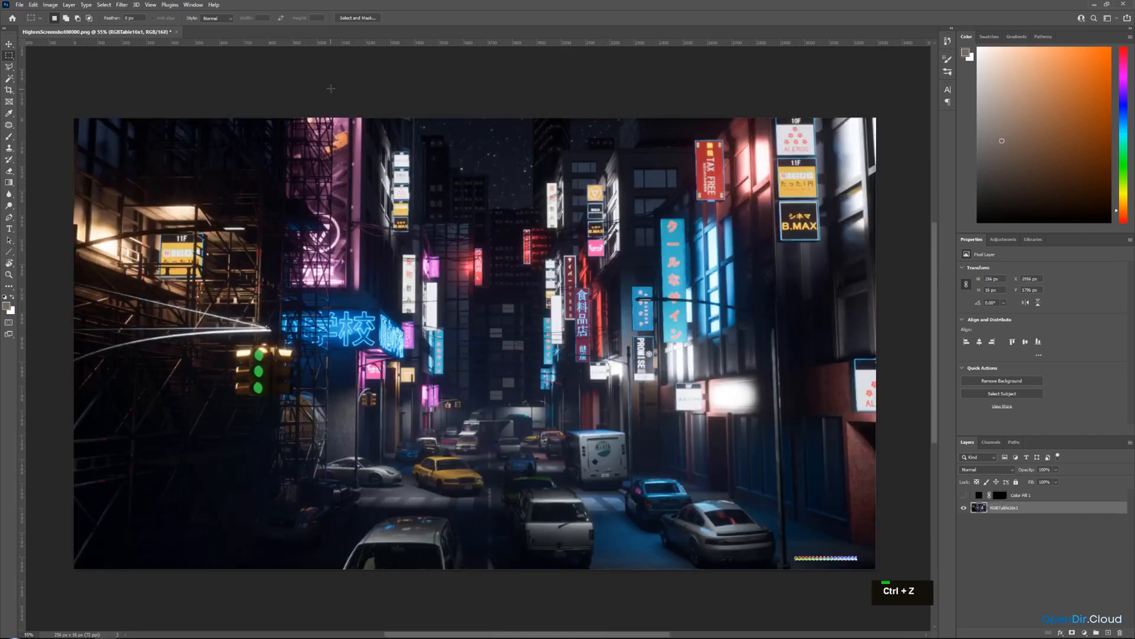
{"action": "left_click", "coordinate": [19, 5]}
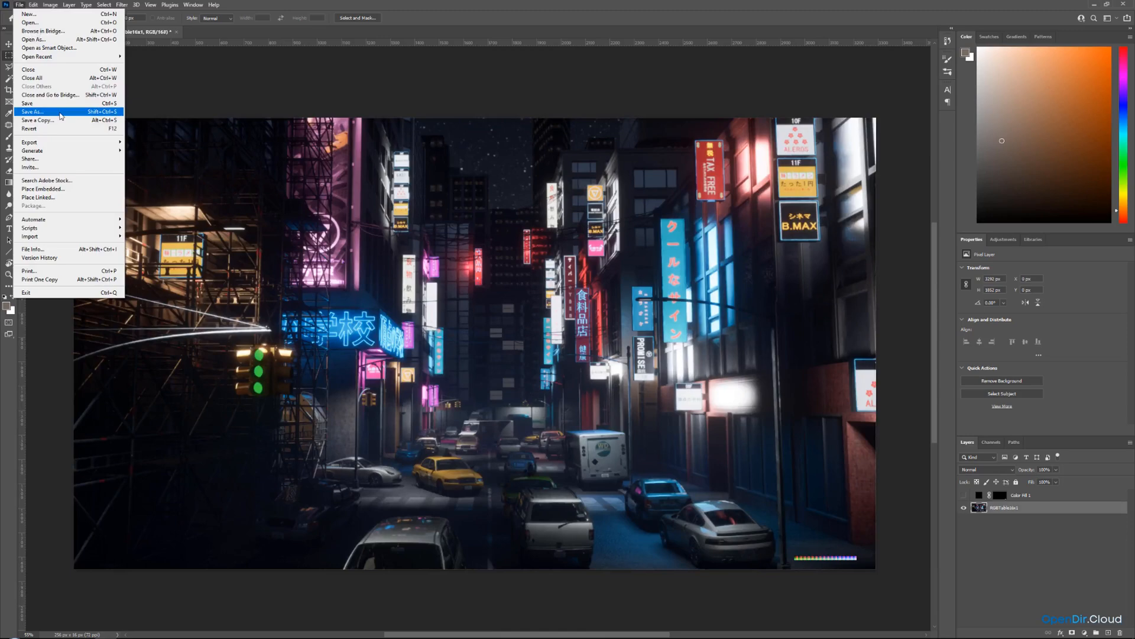
{"action": "left_click", "coordinate": [61, 113]}
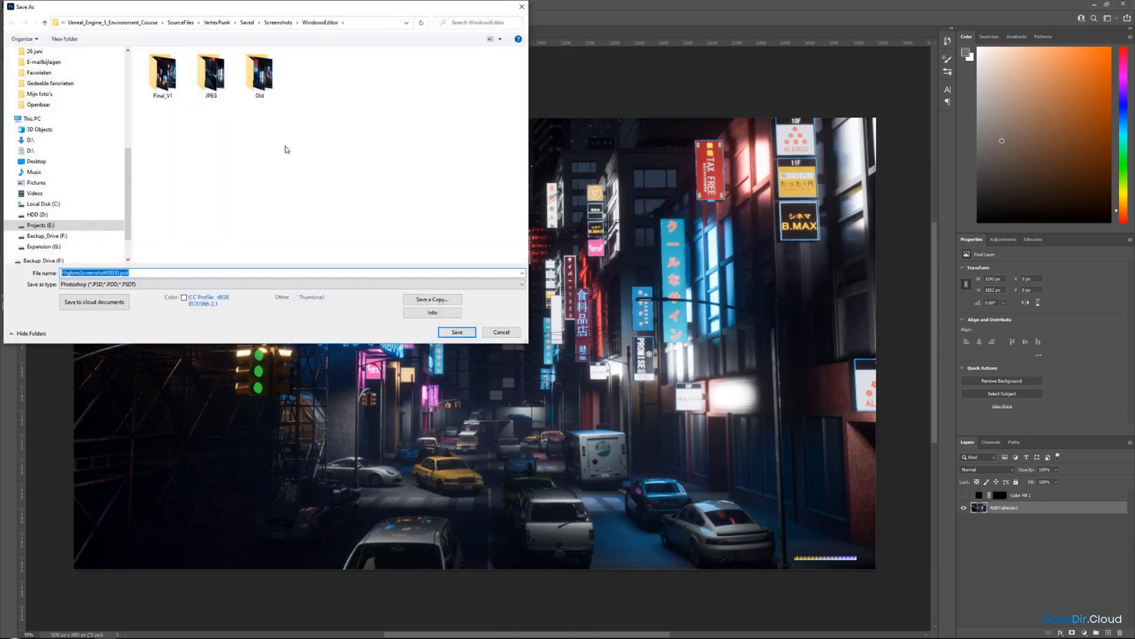
{"action": "left_click", "coordinate": [358, 22]}
{"action": "key", "text": "ctrl+v"}
{"action": "key", "text": "Return"}
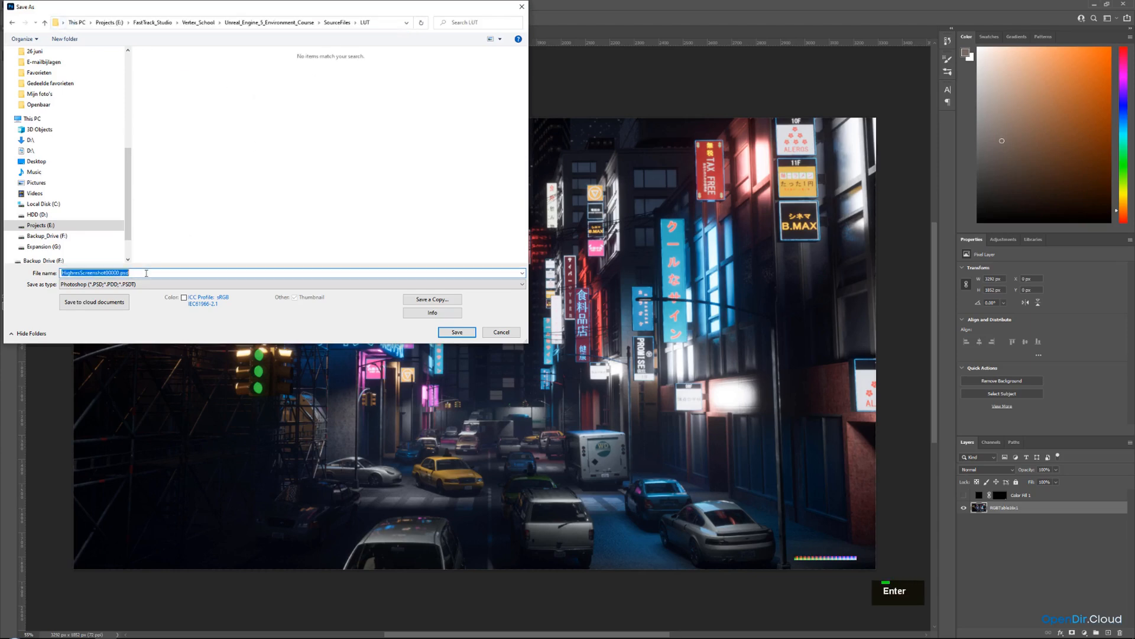
{"action": "type", "text": "Lut_01"}
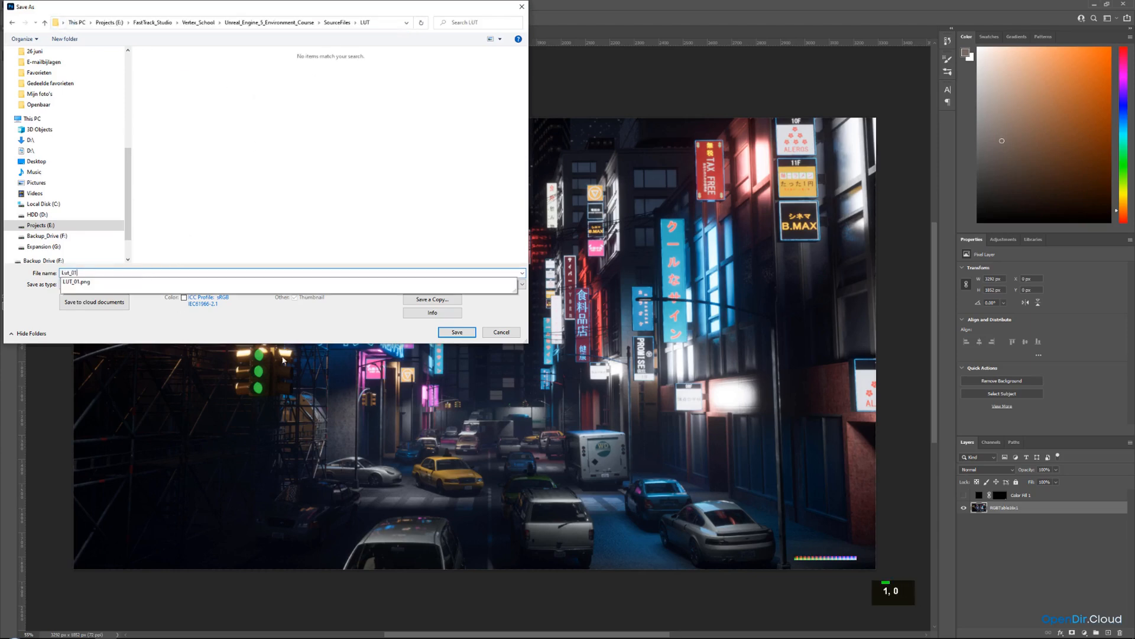
{"action": "left_click", "coordinate": [453, 332]}
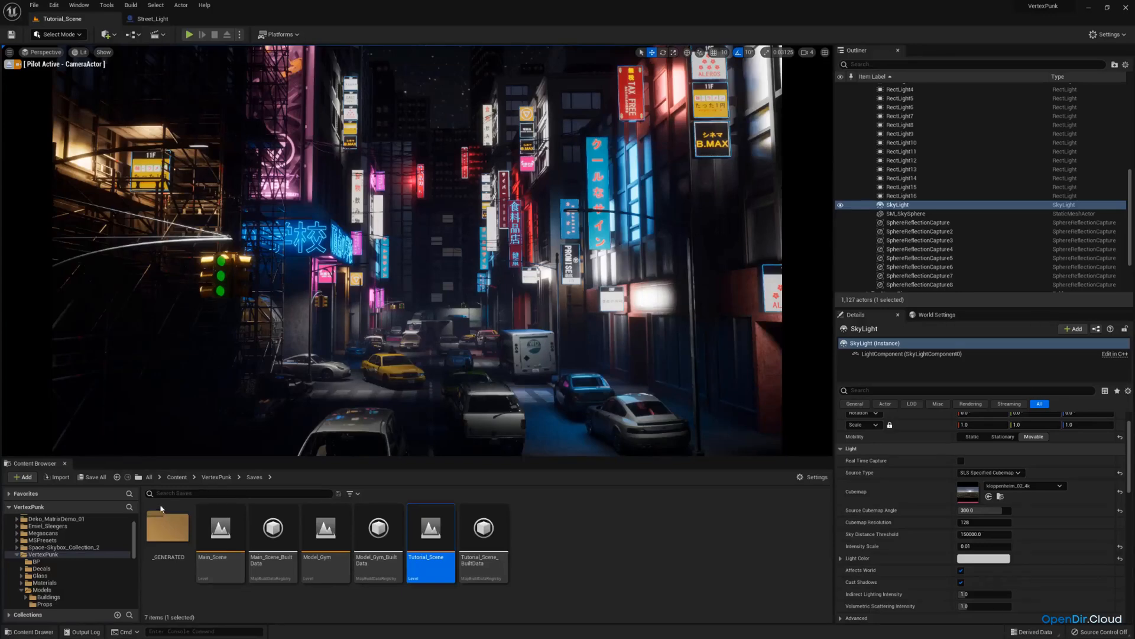
Switch to Unreal Engine, open the Textures/LUT content folder and import the LUT_02 image into it.
{"action": "left_click", "coordinate": [59, 575]}
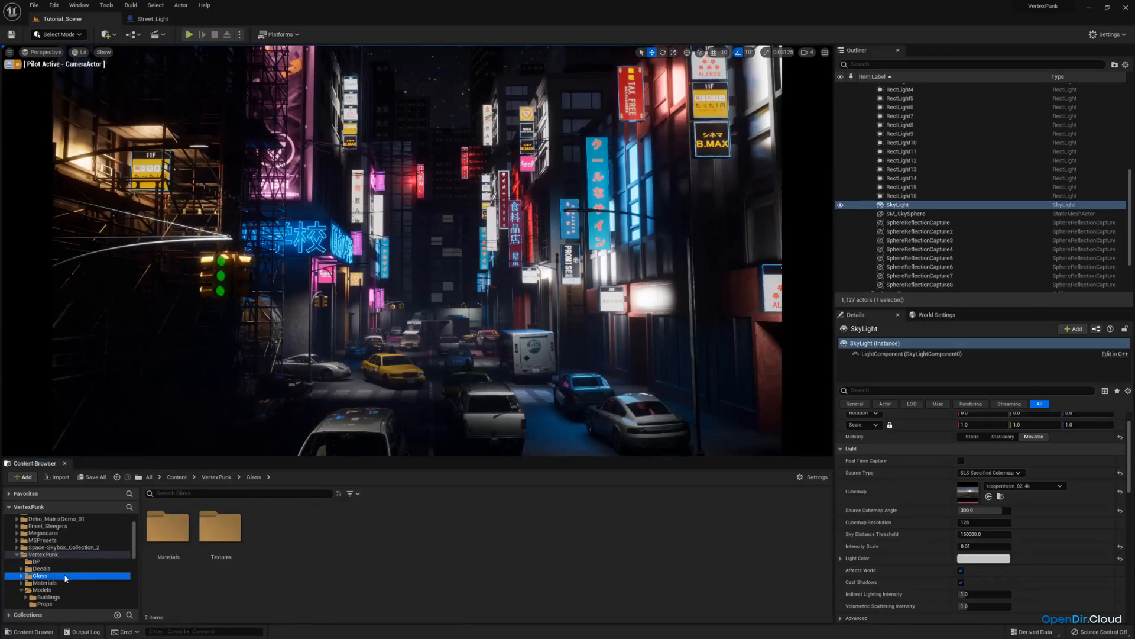
{"action": "scroll", "coordinate": [61, 574], "scroll_direction": "down", "scroll_amount": 2}
{"action": "scroll", "coordinate": [60, 569], "scroll_direction": "down", "scroll_amount": 3}
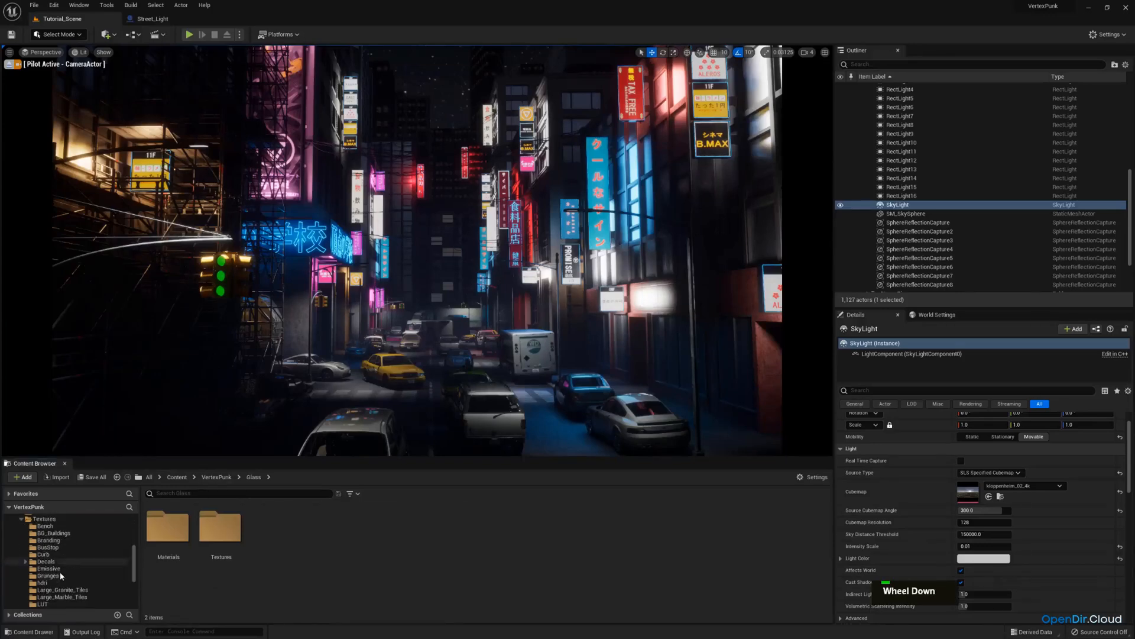
{"action": "left_click", "coordinate": [44, 575]}
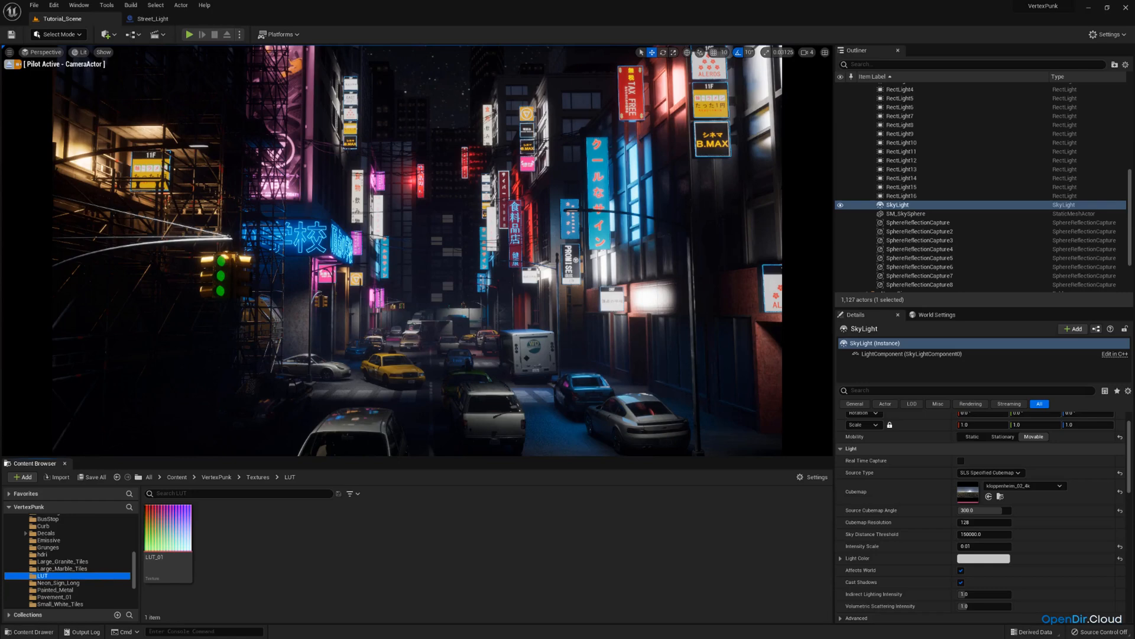
{"action": "key", "text": "Return"}
{"action": "key", "text": "Return"}
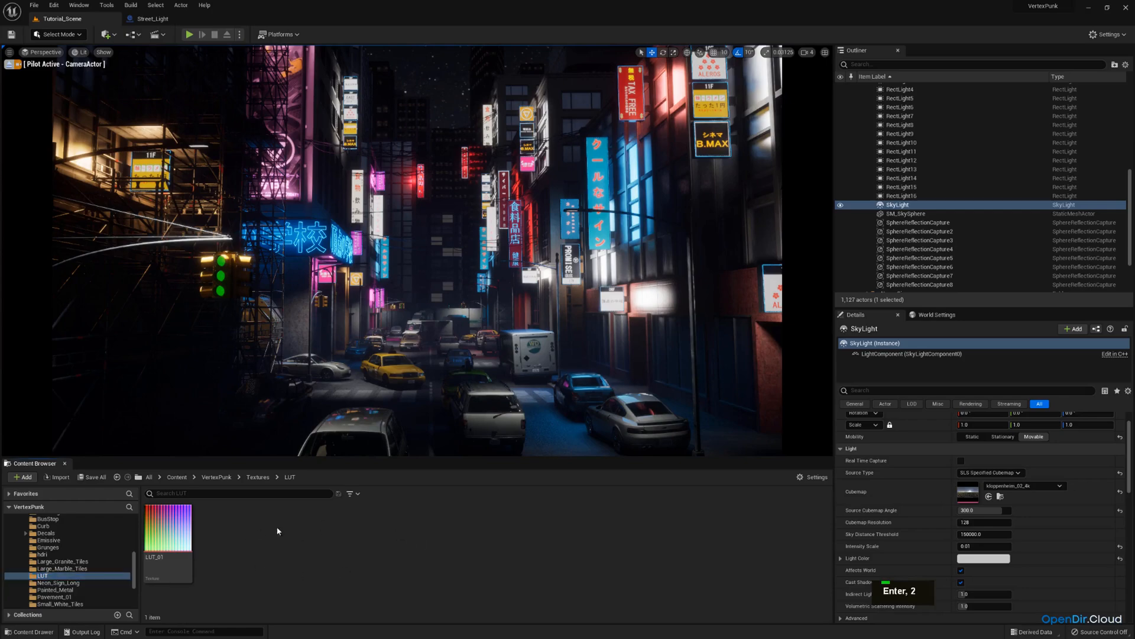
{"action": "left_click_drag", "start_coordinate": [279, 530], "coordinate": [256, 544]}
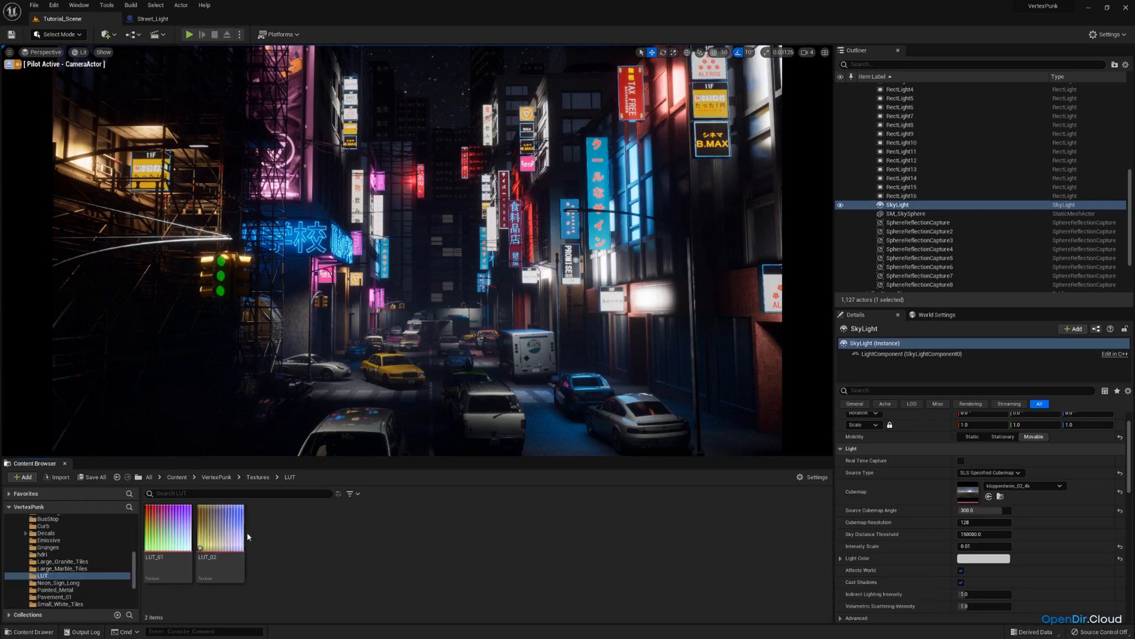
Open the LUT_02 texture and examine its filter, compression and adjustment settings.
{"action": "mouse_move", "coordinate": [224, 519]}
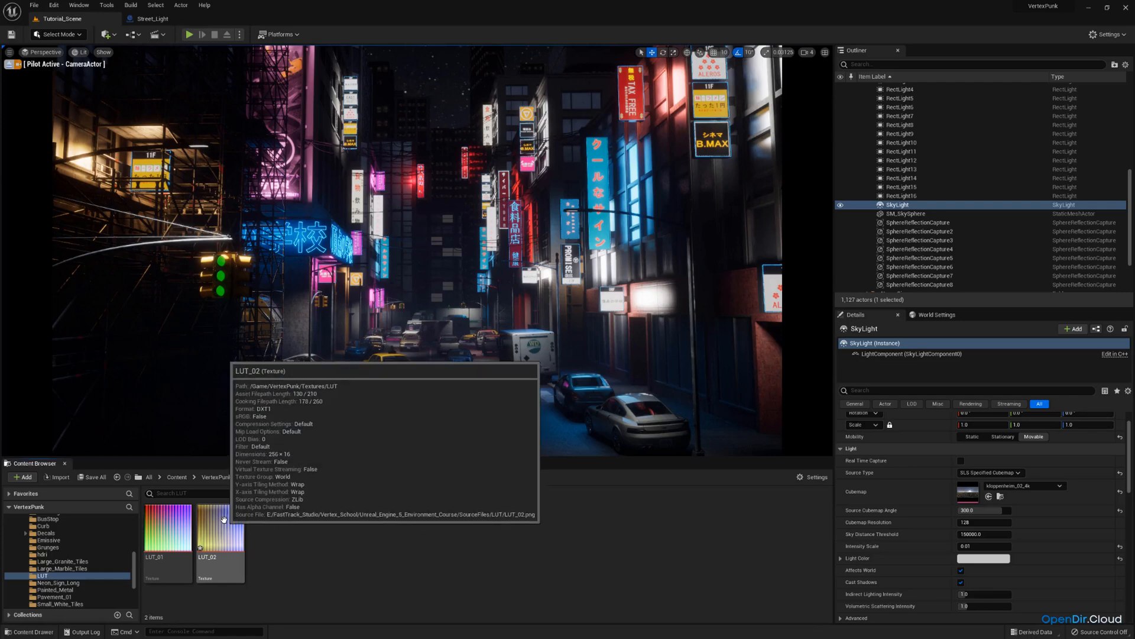
{"action": "double_click", "coordinate": [224, 519]}
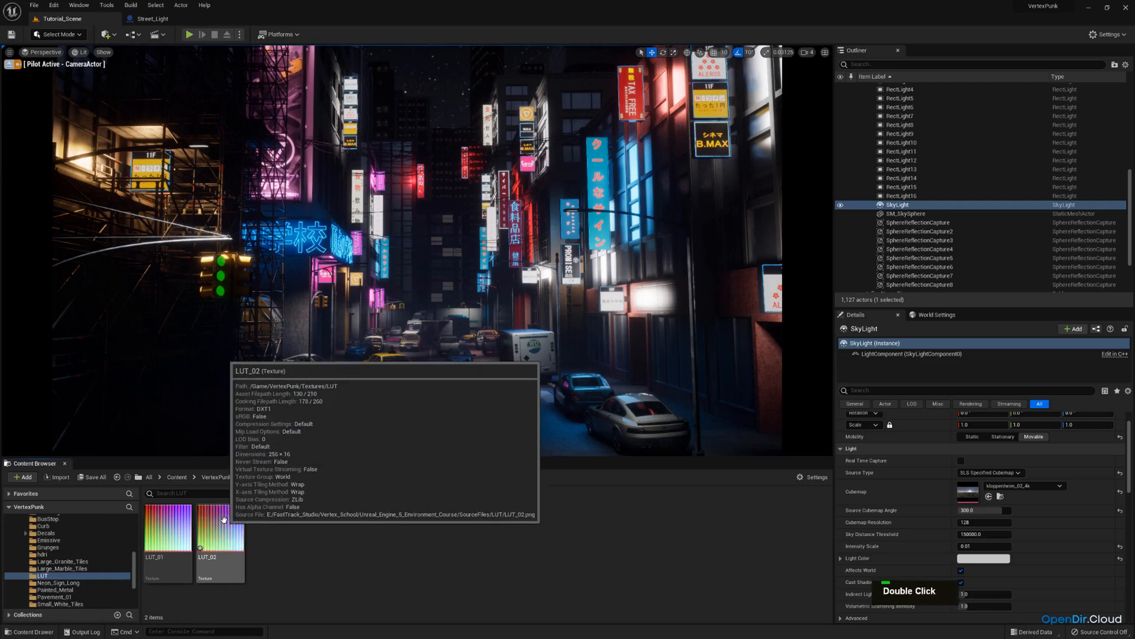
{"action": "left_click_drag", "start_coordinate": [887, 72], "coordinate": [545, 67]}
{"action": "scroll", "coordinate": [598, 268], "scroll_direction": "down", "scroll_amount": 3}
{"action": "scroll", "coordinate": [597, 268], "scroll_direction": "down", "scroll_amount": 6}
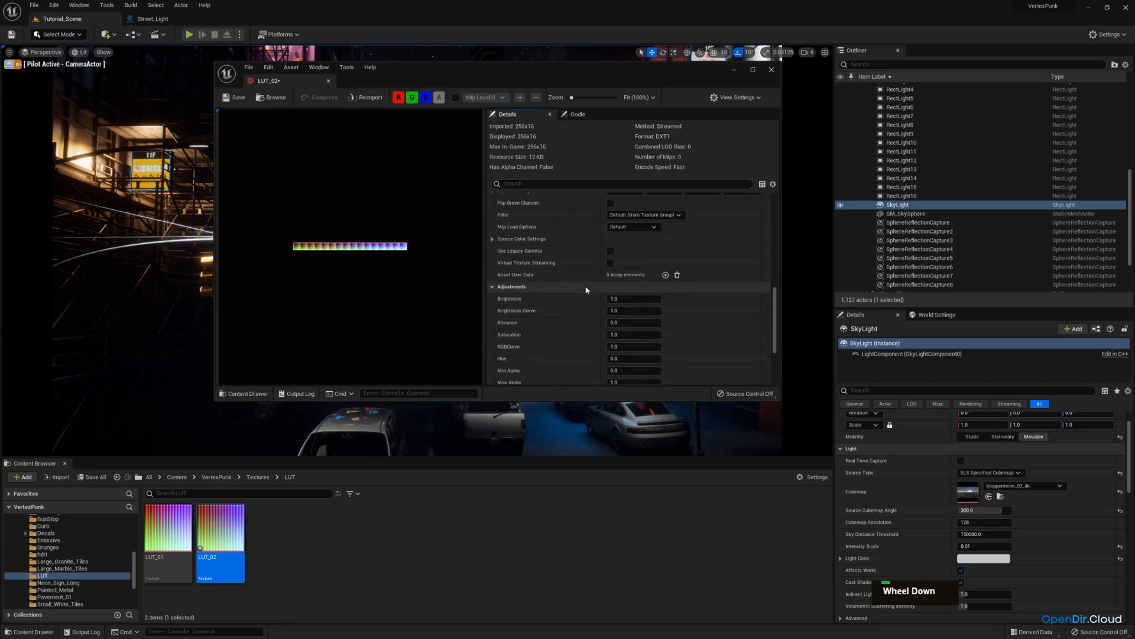
{"action": "scroll", "coordinate": [570, 257], "scroll_direction": "up", "scroll_amount": 2}
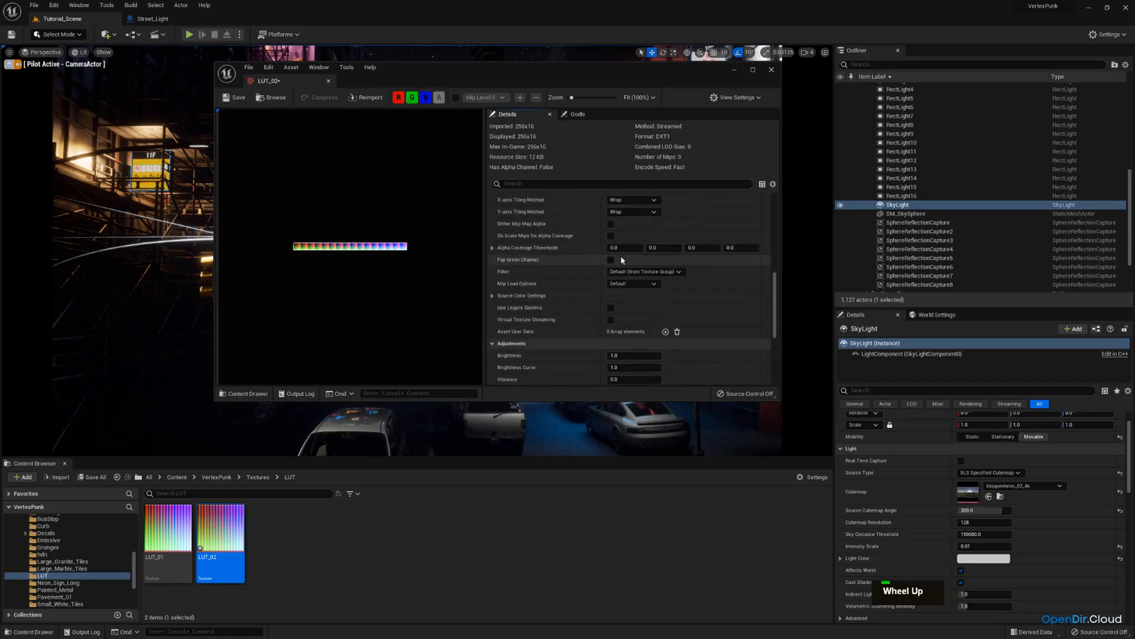
{"action": "left_click", "coordinate": [662, 277]}
{"action": "left_click", "coordinate": [663, 276]}
{"action": "scroll", "coordinate": [561, 285], "scroll_direction": "down", "scroll_amount": 5}
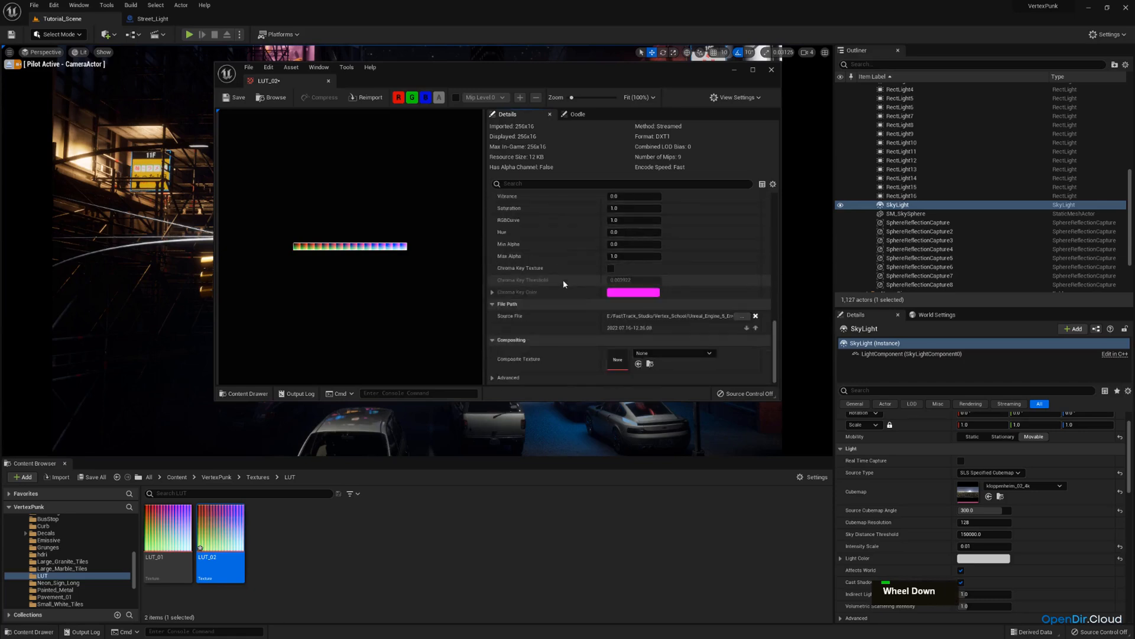
{"action": "scroll", "coordinate": [558, 275], "scroll_direction": "up", "scroll_amount": 6}
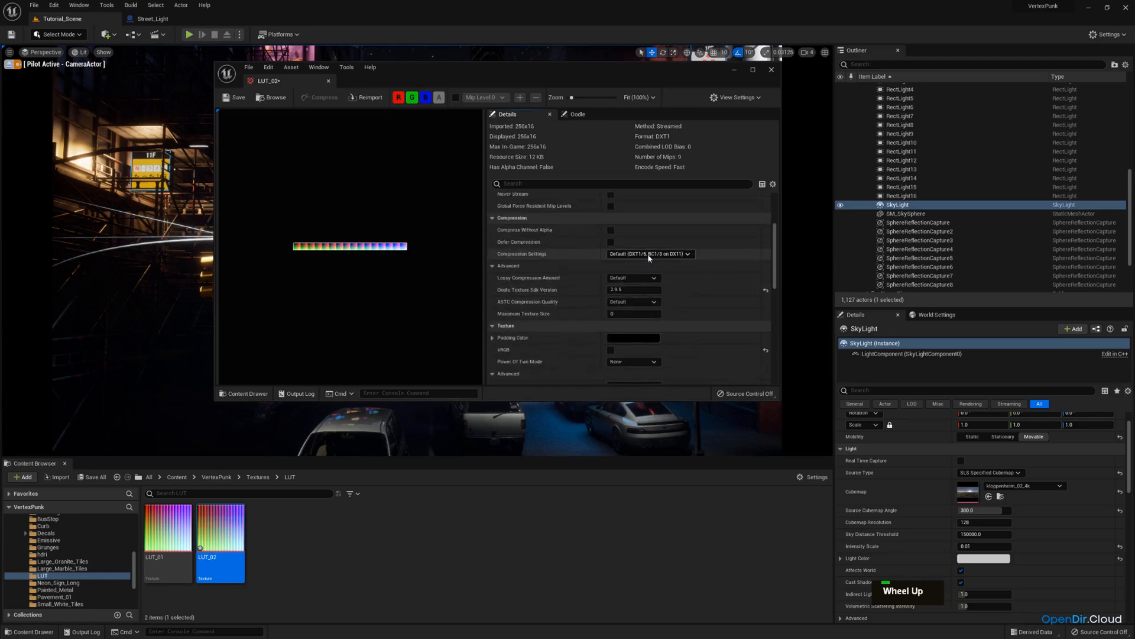
{"action": "left_click", "coordinate": [649, 258]}
{"action": "left_click", "coordinate": [573, 272]}
{"action": "scroll", "coordinate": [562, 302], "scroll_direction": "up", "scroll_amount": 1}
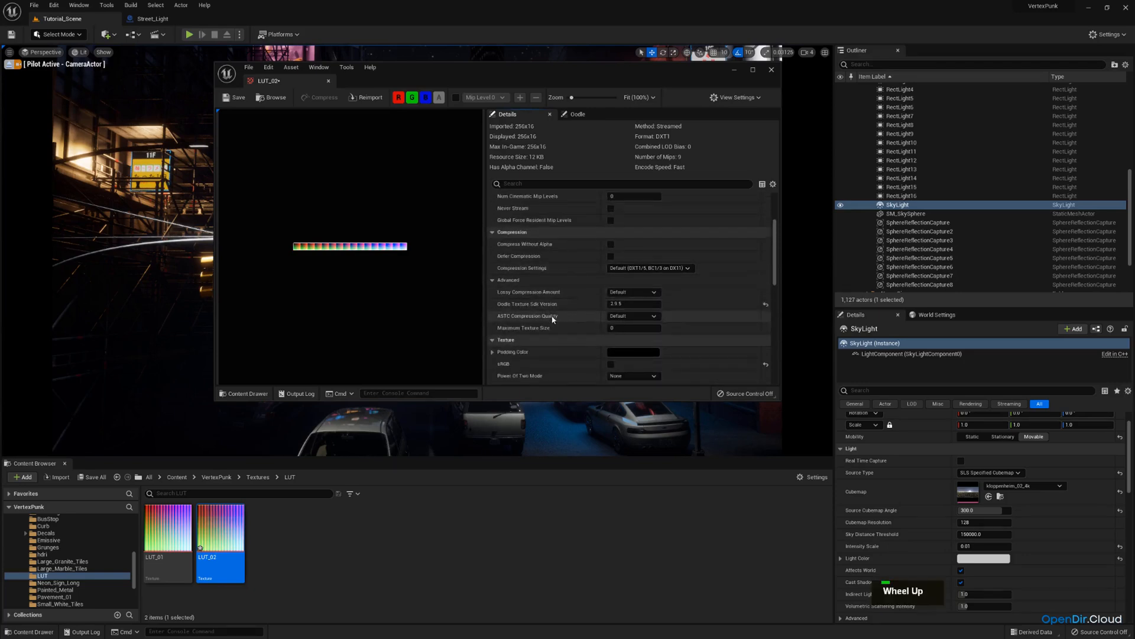
{"action": "scroll", "coordinate": [553, 316], "scroll_direction": "up", "scroll_amount": 4}
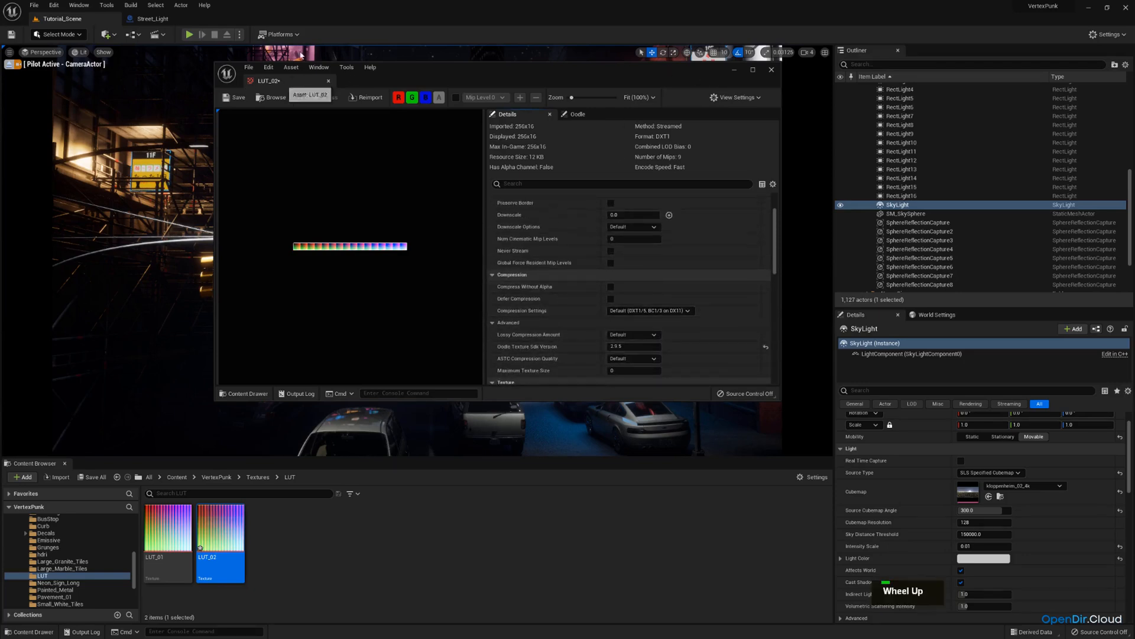
Set LUT_02's Texture Group to ColorLookupTable and save the texture asset.
{"action": "left_click_drag", "start_coordinate": [300, 55], "coordinate": [254, 19]}
{"action": "scroll", "coordinate": [643, 218], "scroll_direction": "up", "scroll_amount": 4}
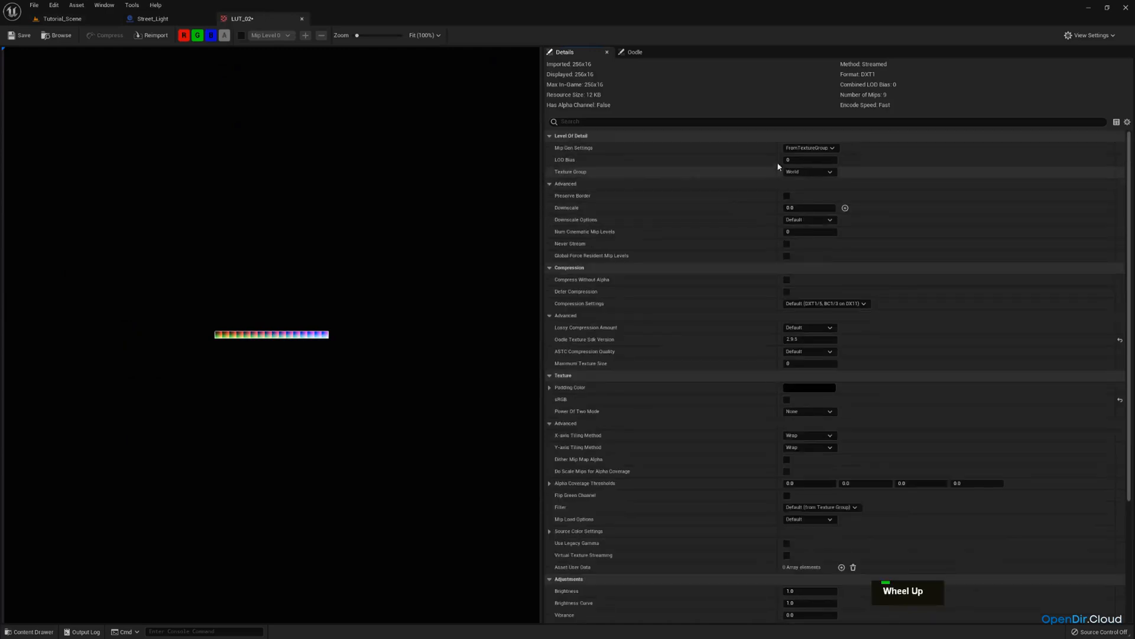
{"action": "left_click", "coordinate": [808, 148]}
{"action": "left_click", "coordinate": [807, 166]}
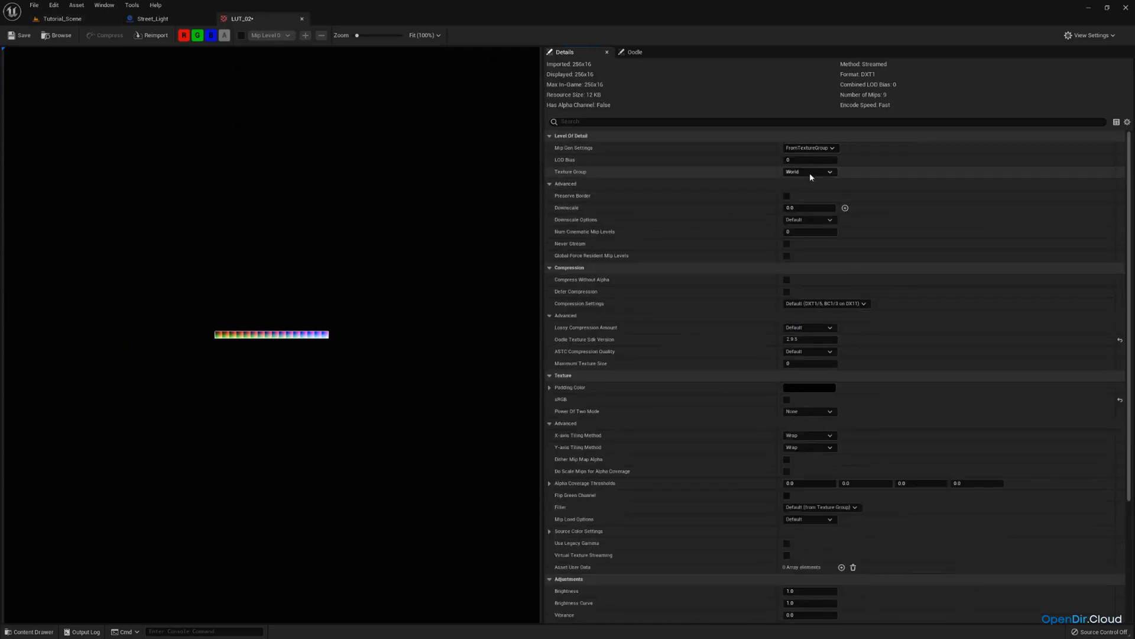
{"action": "left_click", "coordinate": [810, 172]}
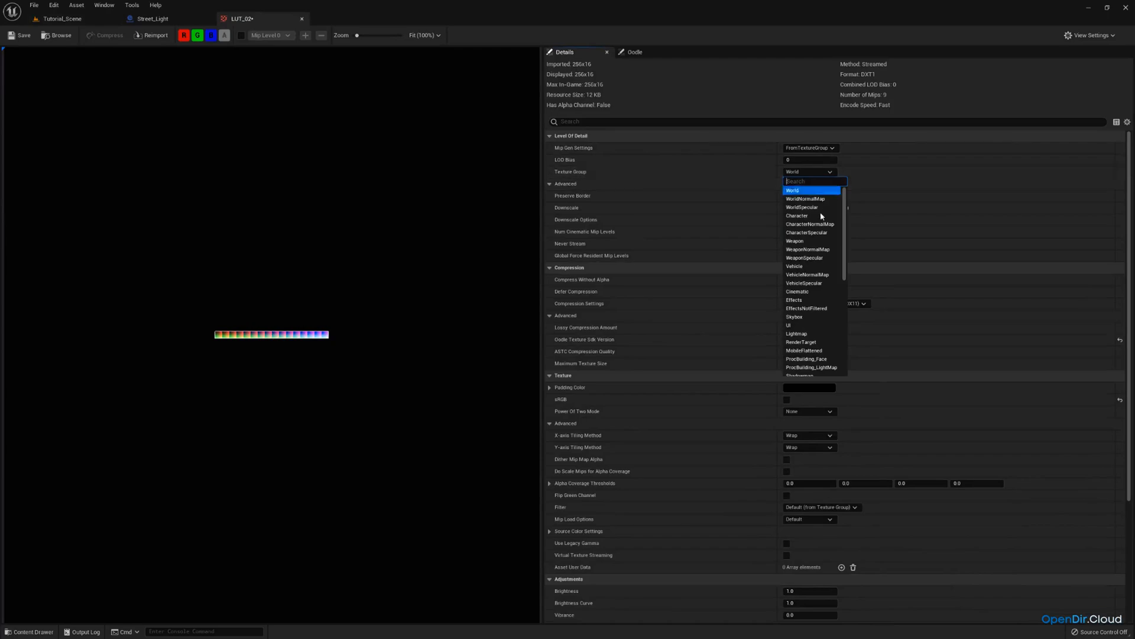
{"action": "scroll", "coordinate": [792, 260], "scroll_direction": "down", "scroll_amount": 3}
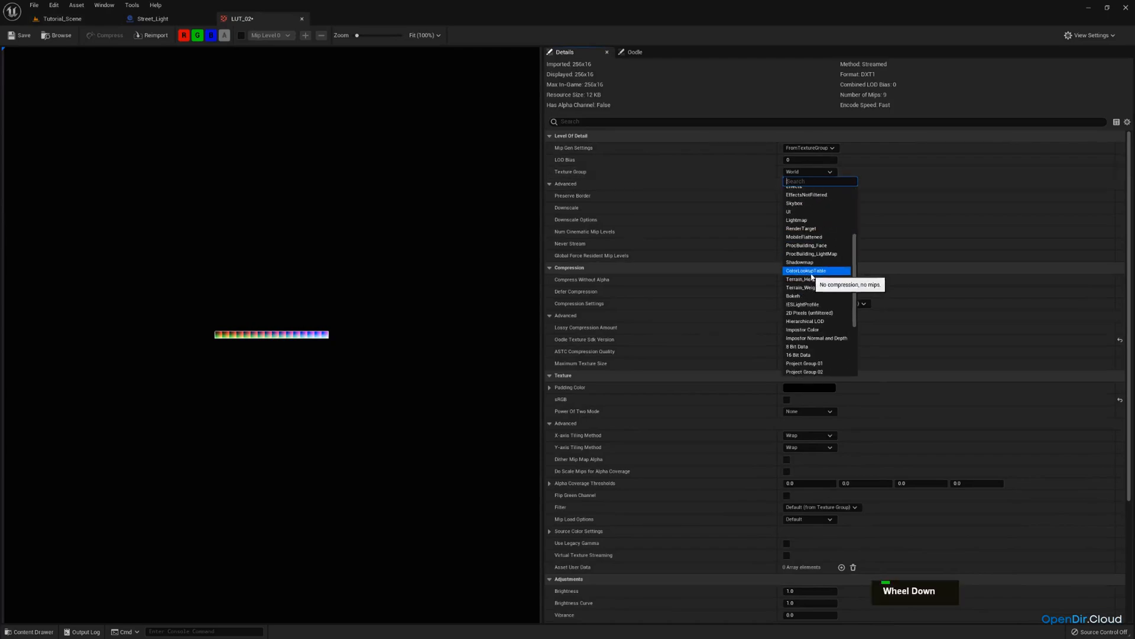
{"action": "left_click", "coordinate": [816, 272]}
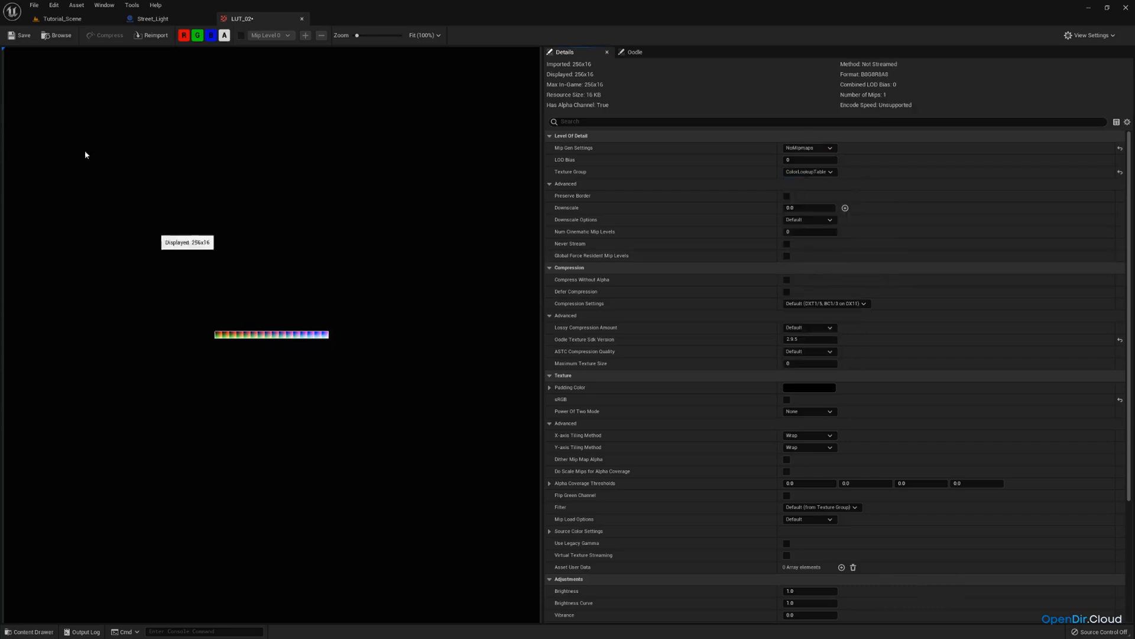
{"action": "left_click", "coordinate": [18, 36]}
Return to the level and select the PostProcessVolume in the Outliner.
{"action": "left_click", "coordinate": [61, 19]}
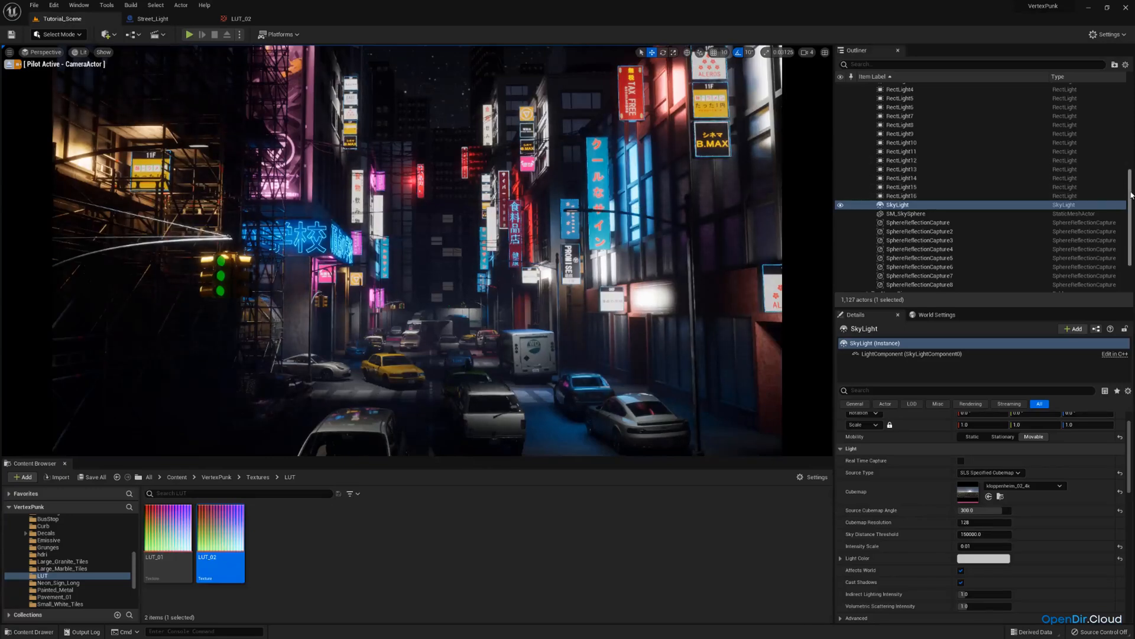
{"action": "left_click_drag", "start_coordinate": [1131, 195], "coordinate": [1131, 222]}
{"action": "scroll", "coordinate": [900, 200], "scroll_direction": "up", "scroll_amount": 8}
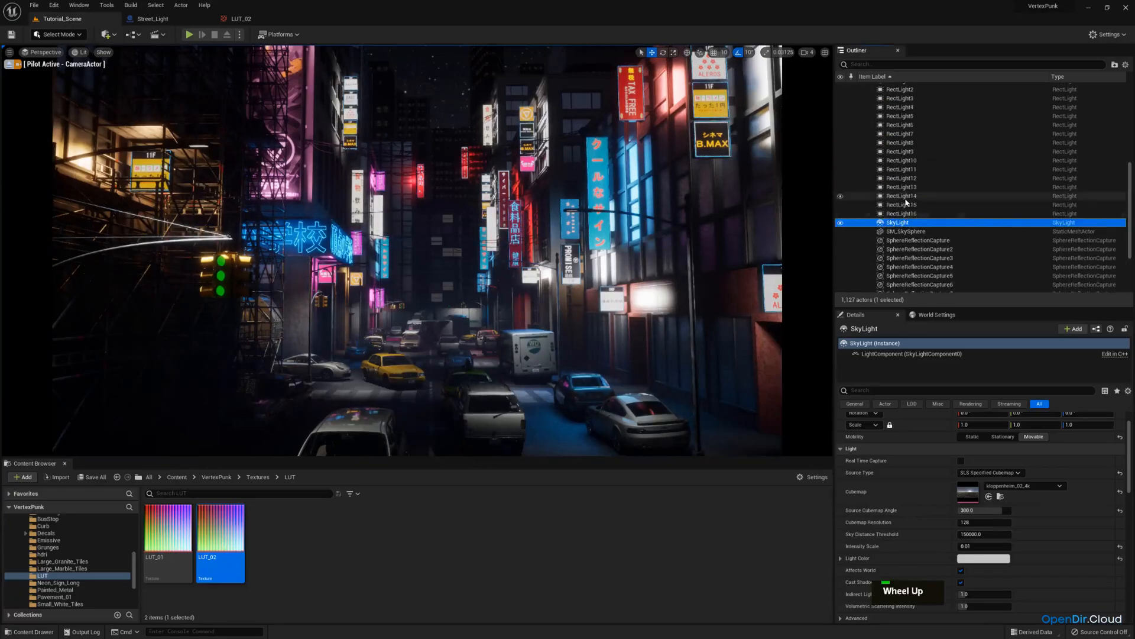
{"action": "left_click", "coordinate": [900, 200]}
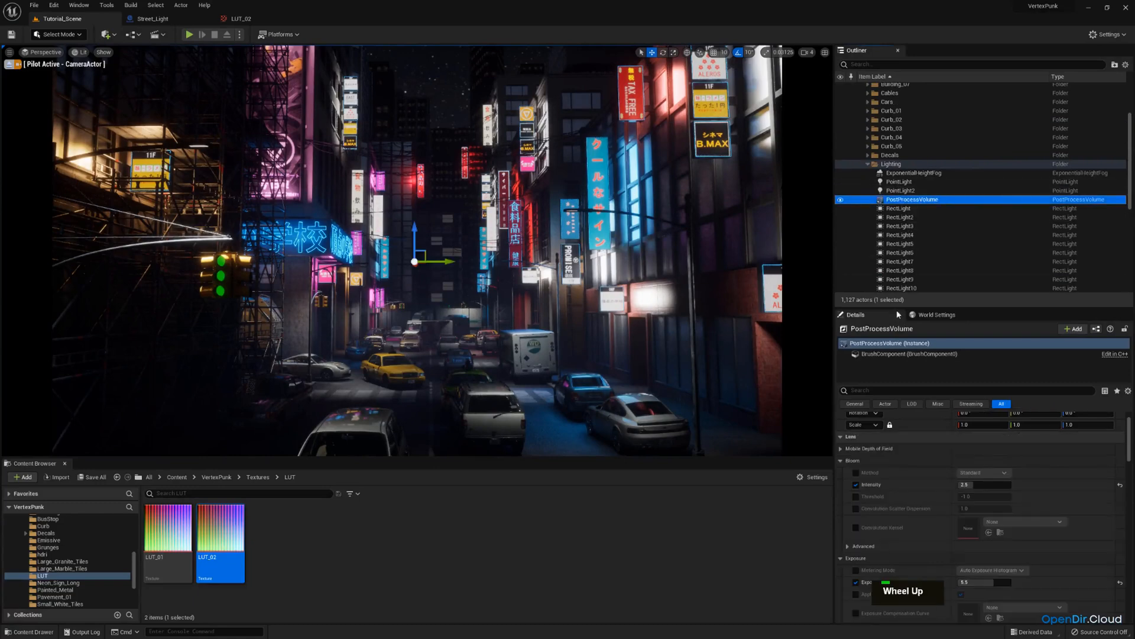
{"action": "left_click_drag", "start_coordinate": [891, 309], "coordinate": [893, 225]}
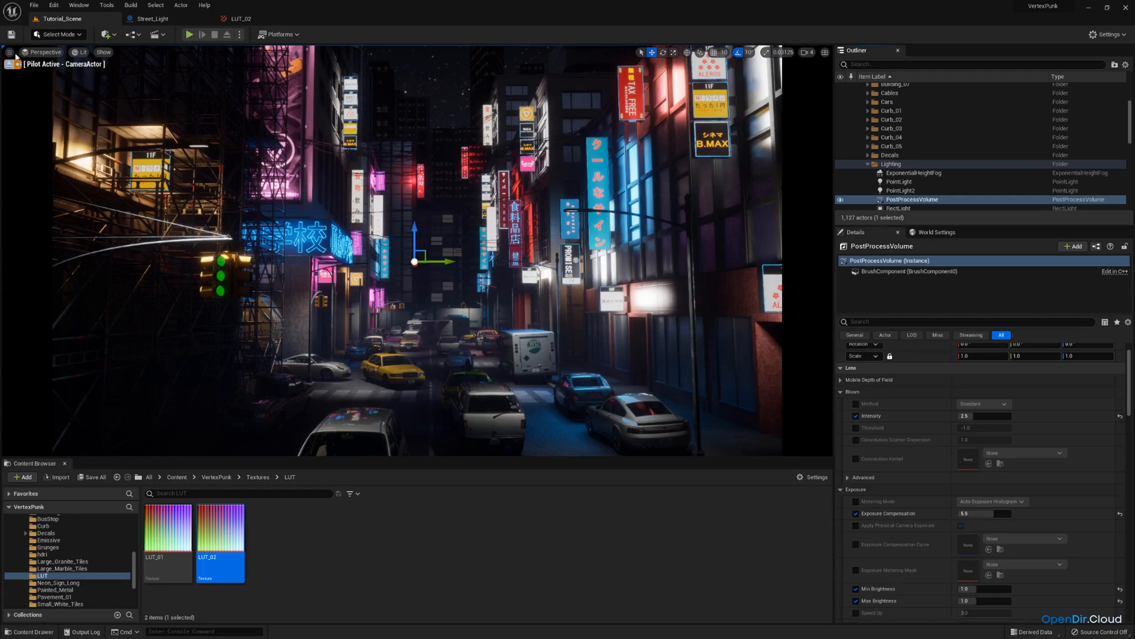
Set the viewport's screen percentage to 150.
{"action": "left_click", "coordinate": [9, 52]}
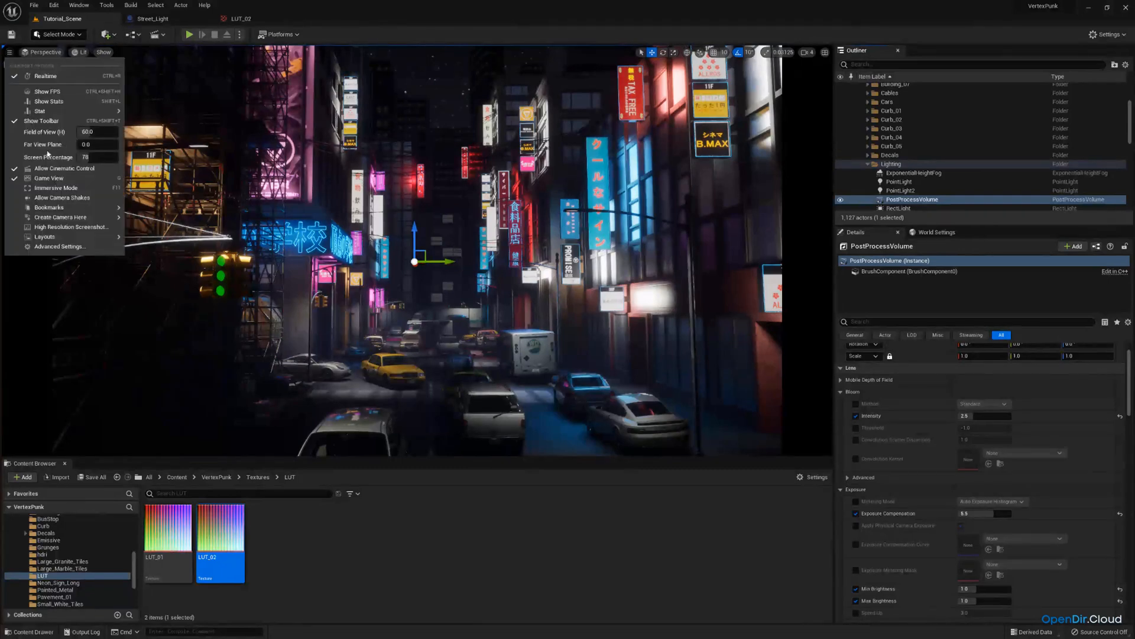
{"action": "left_click", "coordinate": [86, 157]}
{"action": "type", "text": "150"}
{"action": "key", "text": "Return"}
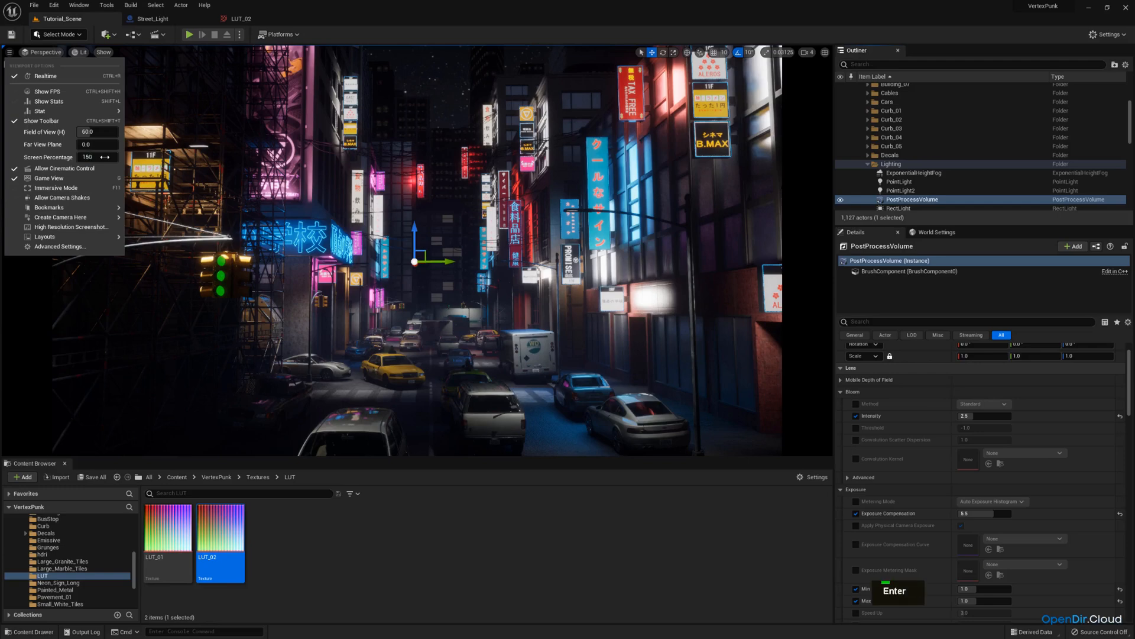
{"action": "left_click", "coordinate": [490, 467]}
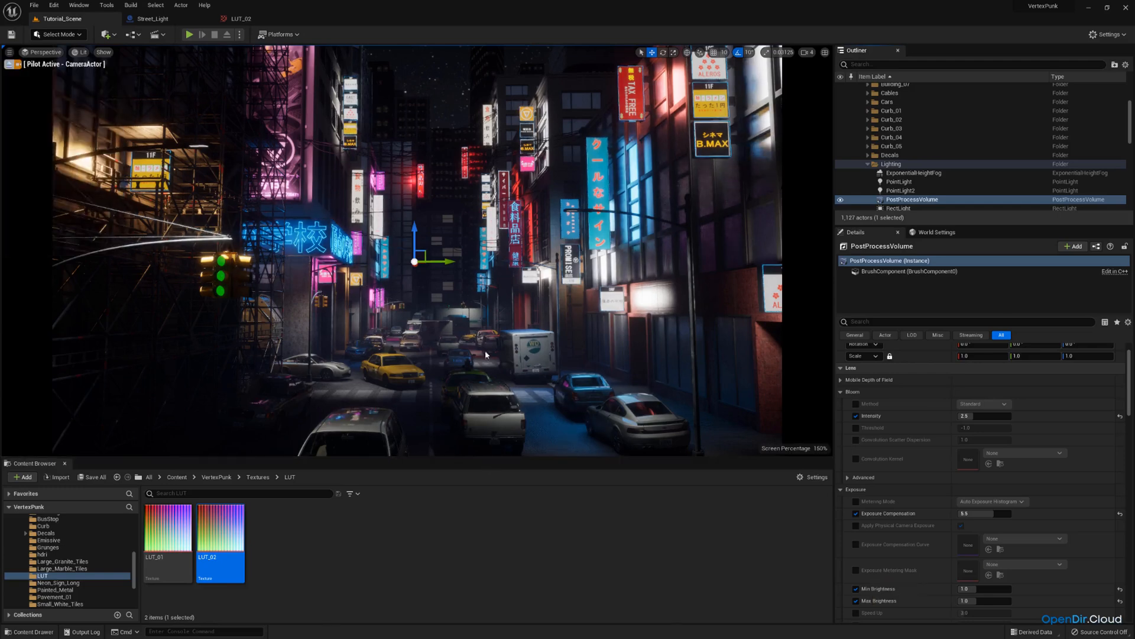
{"action": "left_click", "coordinate": [9, 52]}
{"action": "left_click", "coordinate": [29, 109]}
{"action": "left_click", "coordinate": [9, 52]}
{"action": "left_click", "coordinate": [29, 109]}
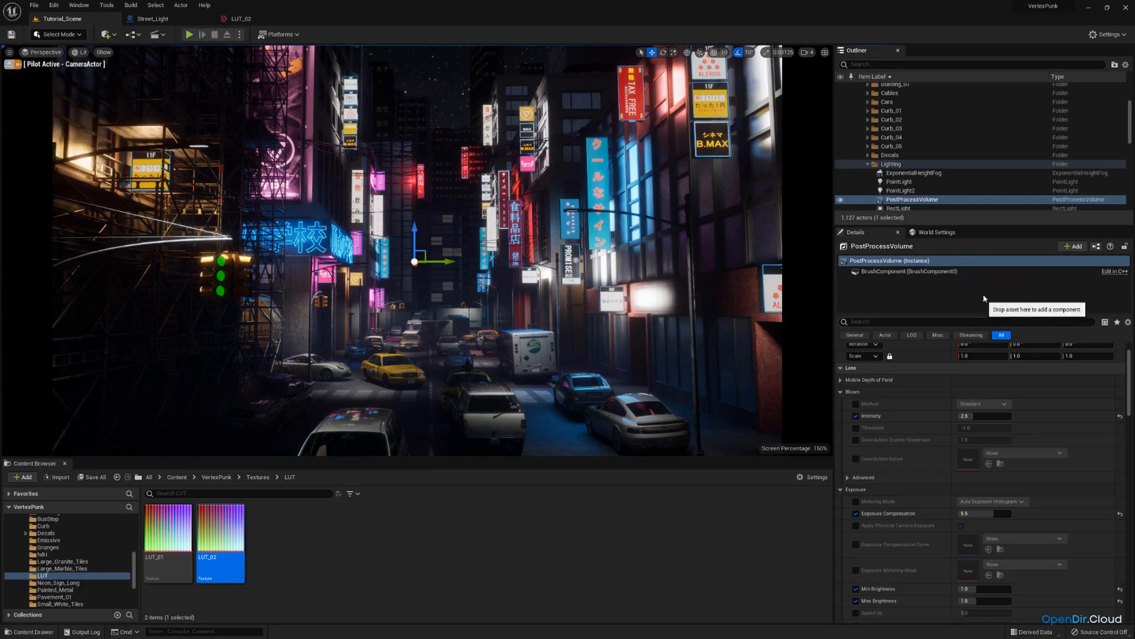
Enable the Color Grading LUT Intensity and Color Grading LUT overrides in the PostProcessVolume's colour grading Misc section.
{"action": "scroll", "coordinate": [910, 402], "scroll_direction": "down", "scroll_amount": 5}
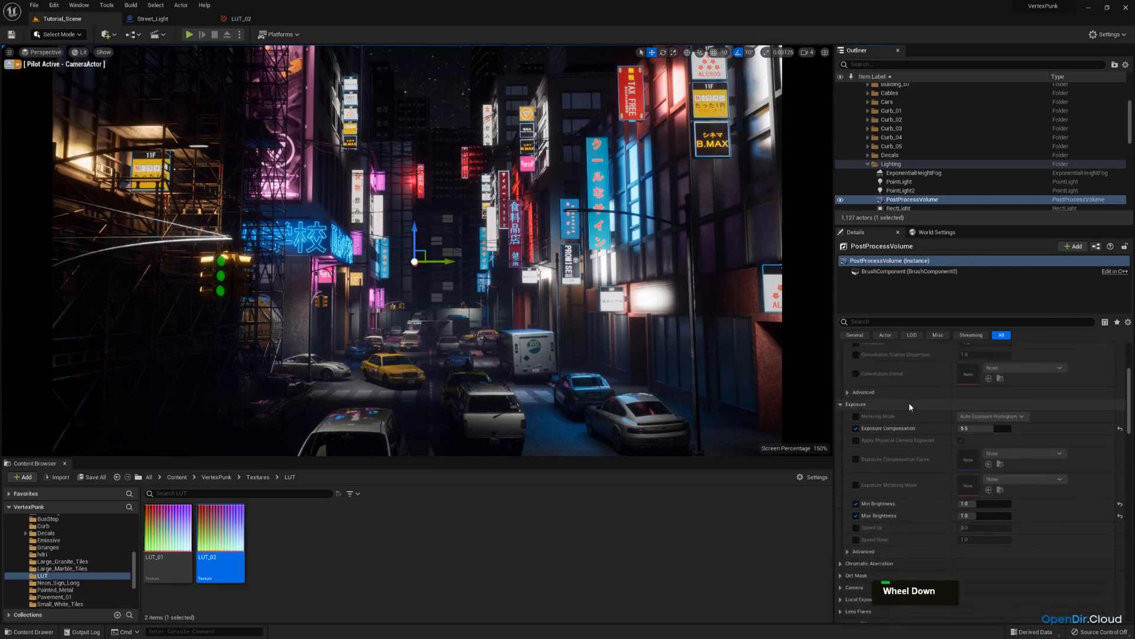
{"action": "scroll", "coordinate": [911, 414], "scroll_direction": "down", "scroll_amount": 5}
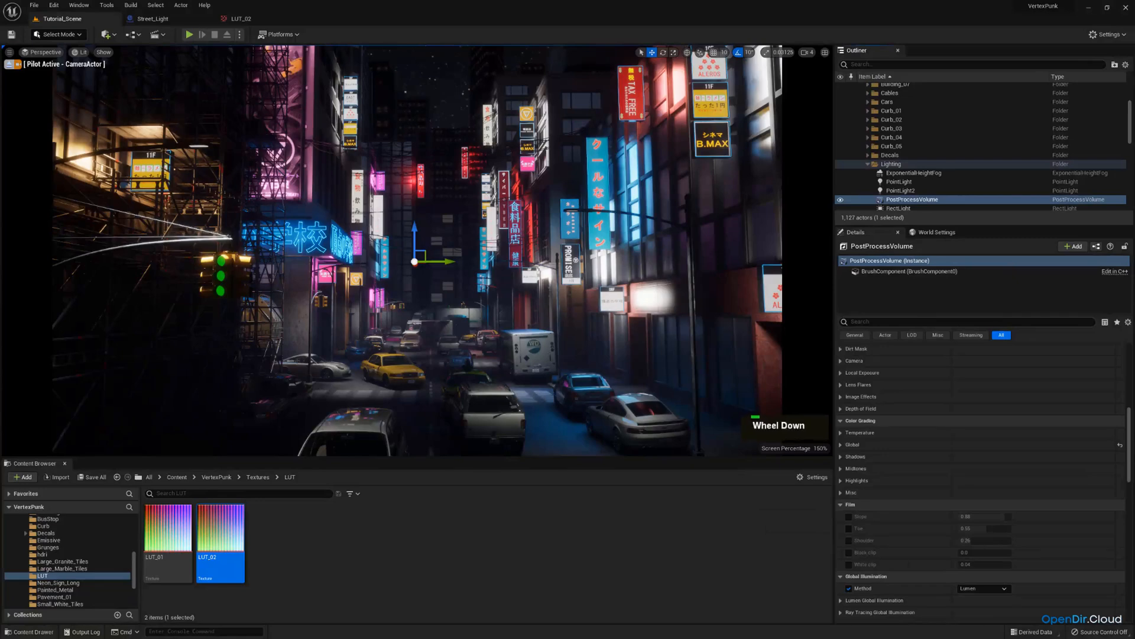
{"action": "scroll", "coordinate": [958, 494], "scroll_direction": "down", "scroll_amount": 2}
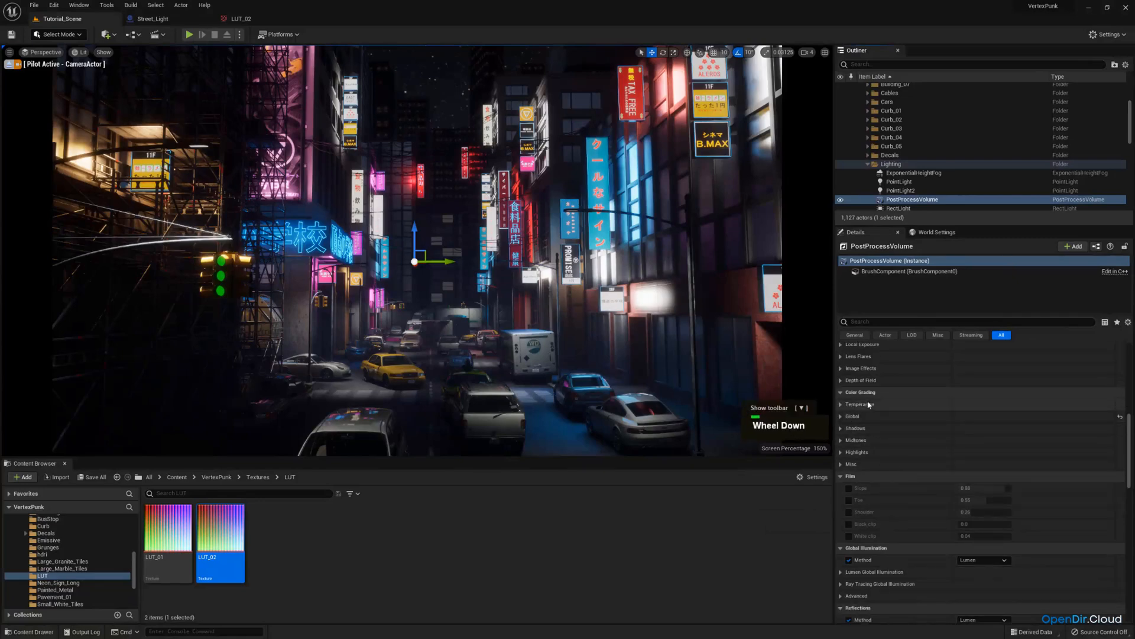
{"action": "left_click", "coordinate": [840, 464]}
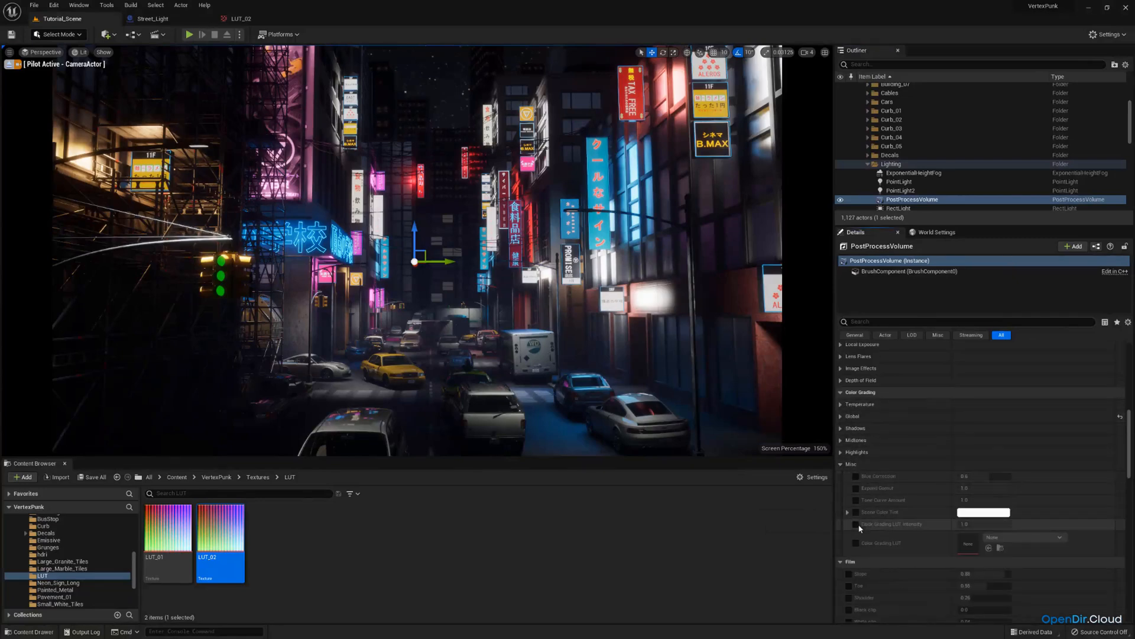
{"action": "left_click", "coordinate": [856, 525]}
{"action": "left_click", "coordinate": [855, 543]}
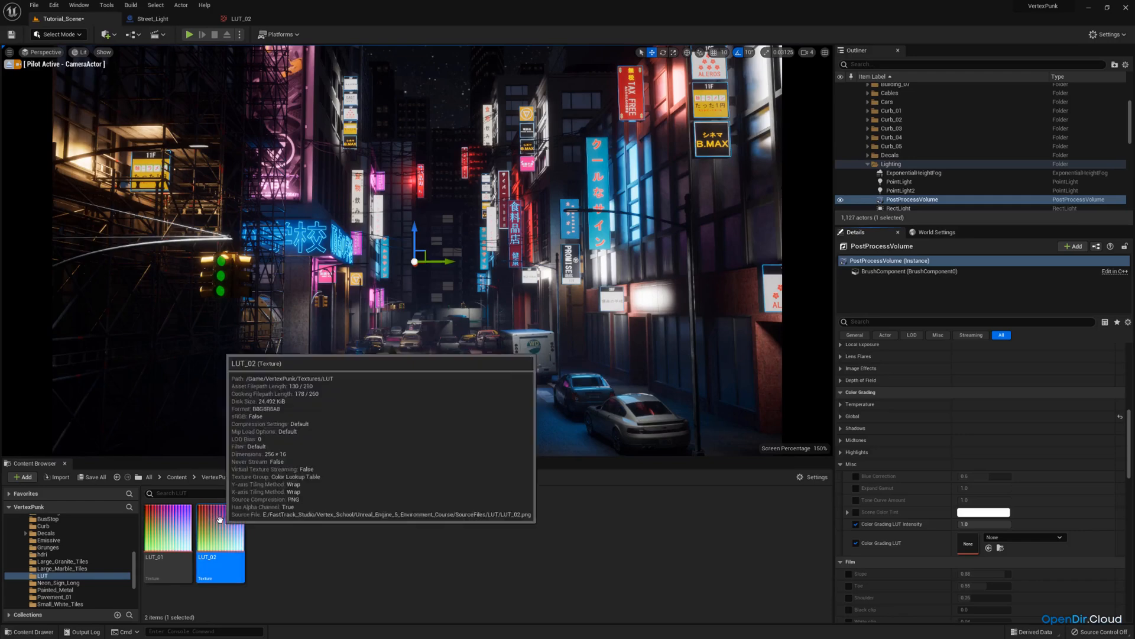
Assign LUT_02 as the PostProcessVolume's Color Grading LUT.
{"action": "left_click_drag", "start_coordinate": [297, 560], "coordinate": [966, 542]}
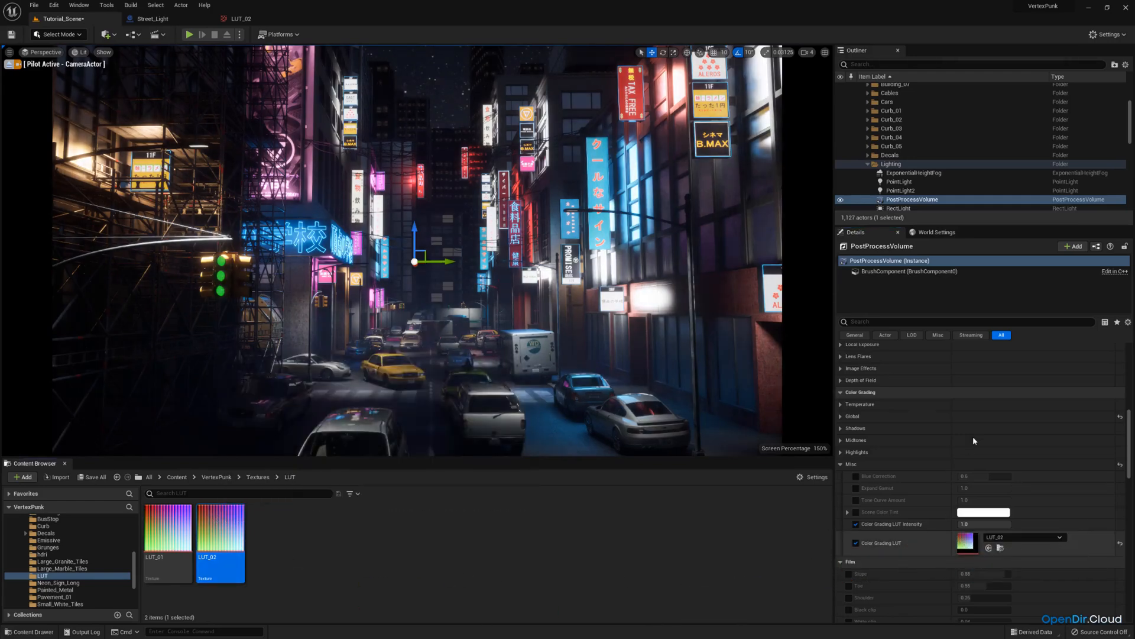
{"action": "mouse_move", "coordinate": [987, 525]}
{"action": "left_mouse_down"}
{"action": "mouse_move", "coordinate": [935, 524]}
{"action": "mouse_move", "coordinate": [986, 525]}
{"action": "left_mouse_up"}
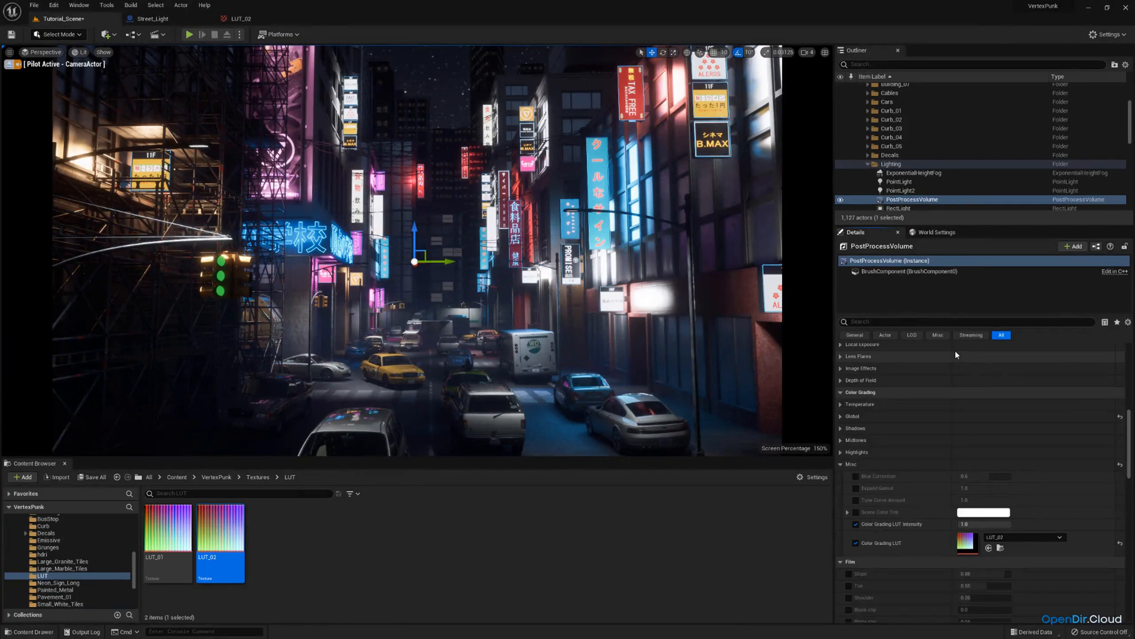
Assign LUT_01 as the PostProcessVolume's Color Grading LUT instead.
{"action": "left_click", "coordinate": [168, 535]}
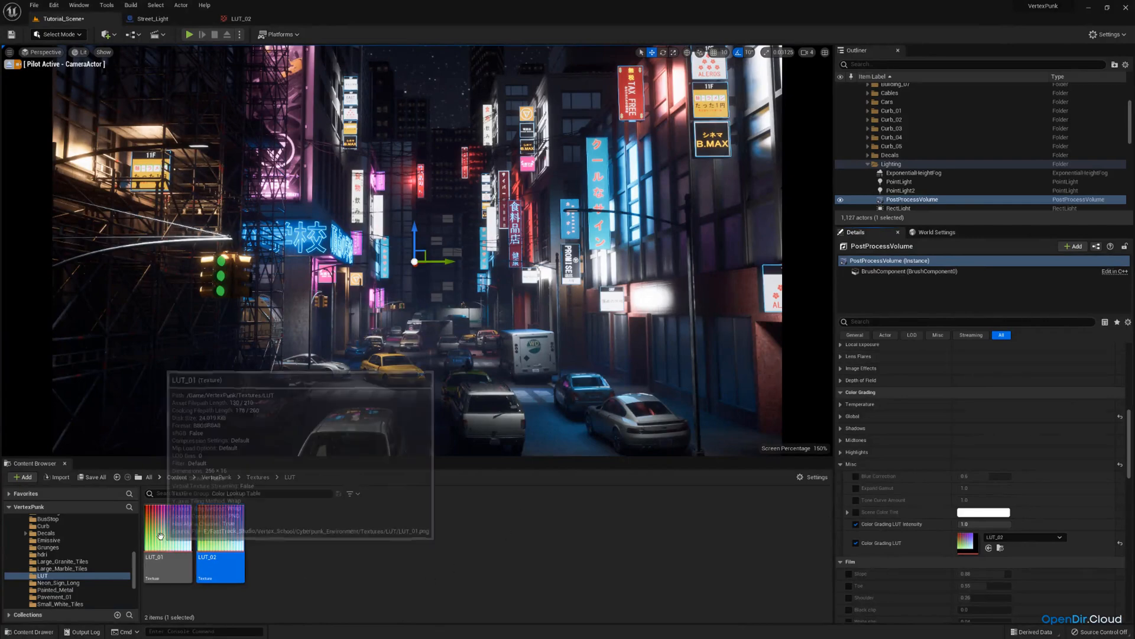
{"action": "left_click_drag", "start_coordinate": [168, 535], "coordinate": [973, 540]}
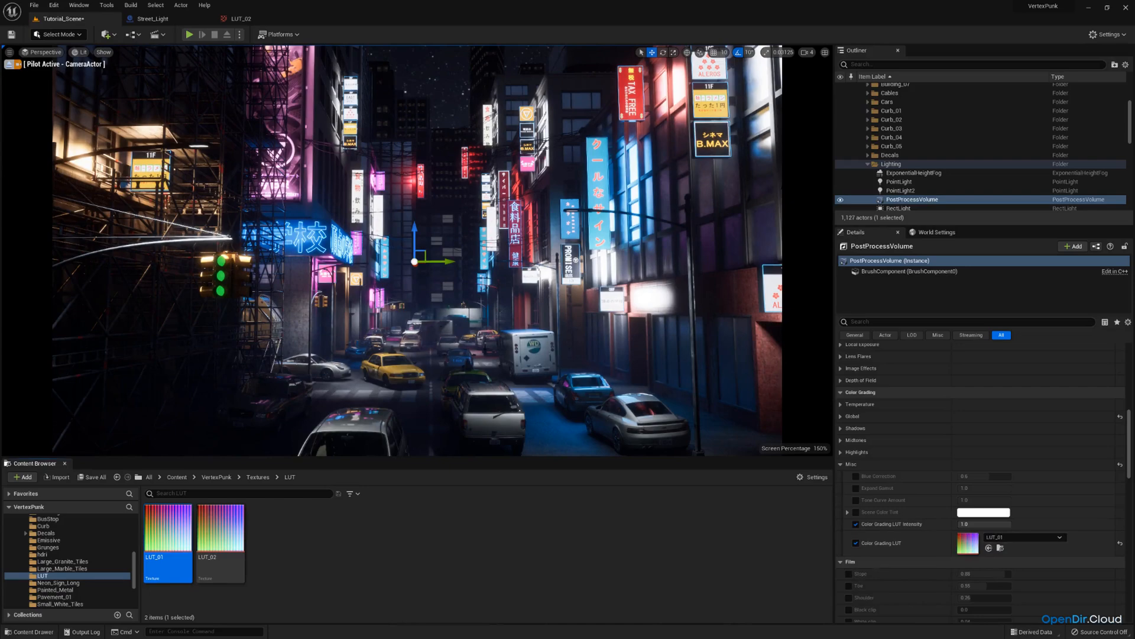
Swap between LUT_02 and LUT_01 as the PostProcessVolume's Color Grading LUT to compare them, ending on LUT_01.
{"action": "mouse_move", "coordinate": [1000, 525]}
{"action": "left_mouse_down"}
{"action": "mouse_move", "coordinate": [961, 524]}
{"action": "mouse_move", "coordinate": [1011, 525]}
{"action": "left_mouse_up"}
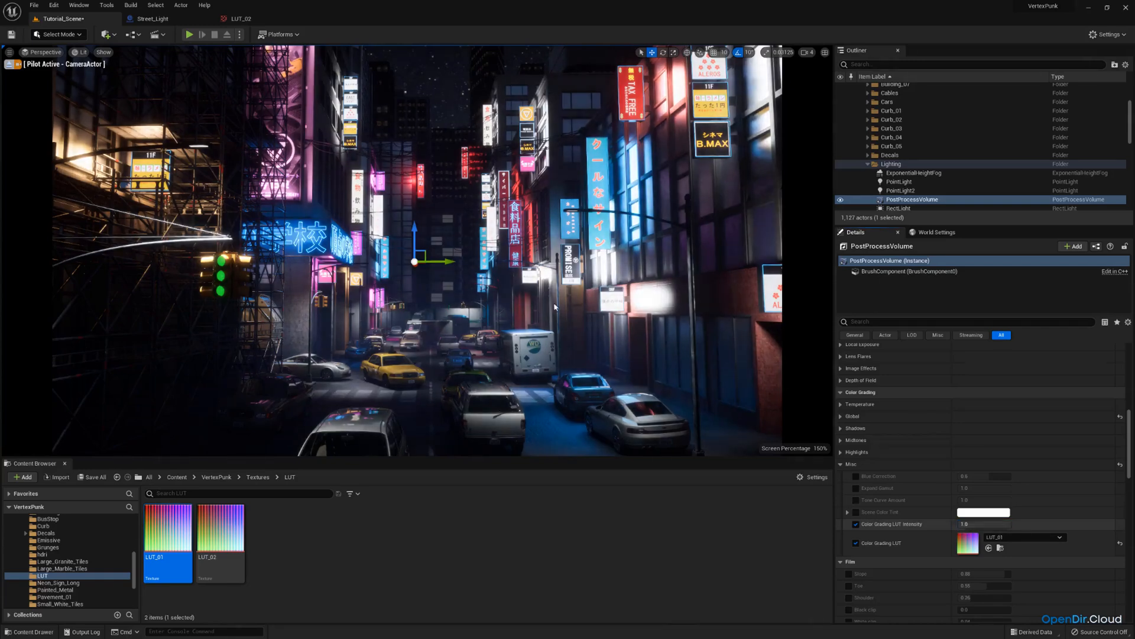
{"action": "left_click_drag", "start_coordinate": [239, 535], "coordinate": [976, 541]}
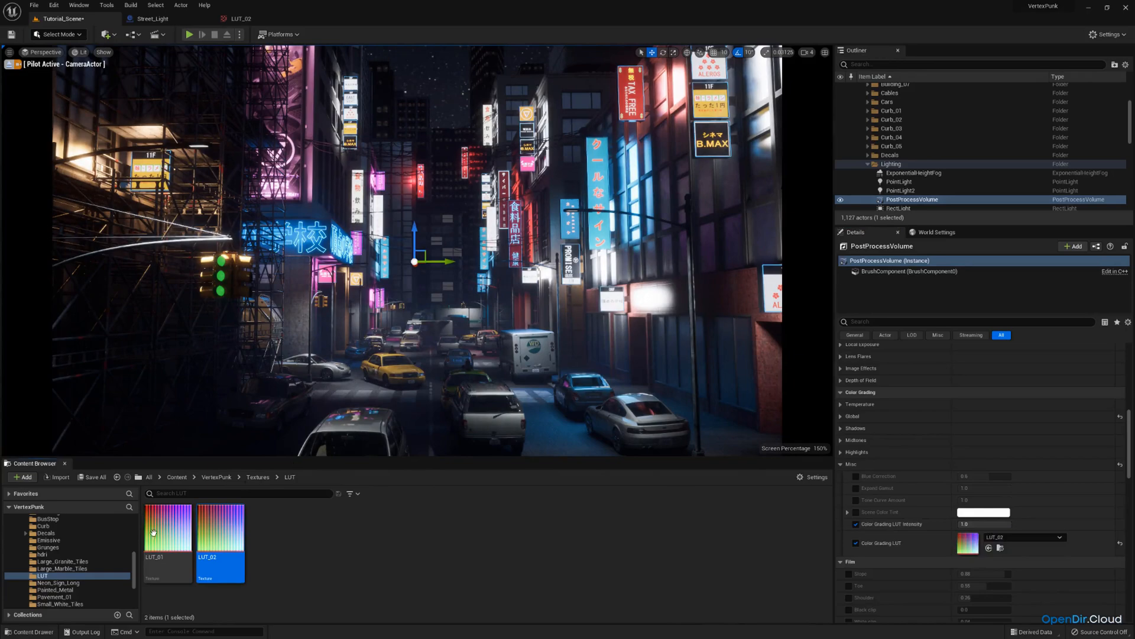
{"action": "left_click_drag", "start_coordinate": [151, 530], "coordinate": [986, 539]}
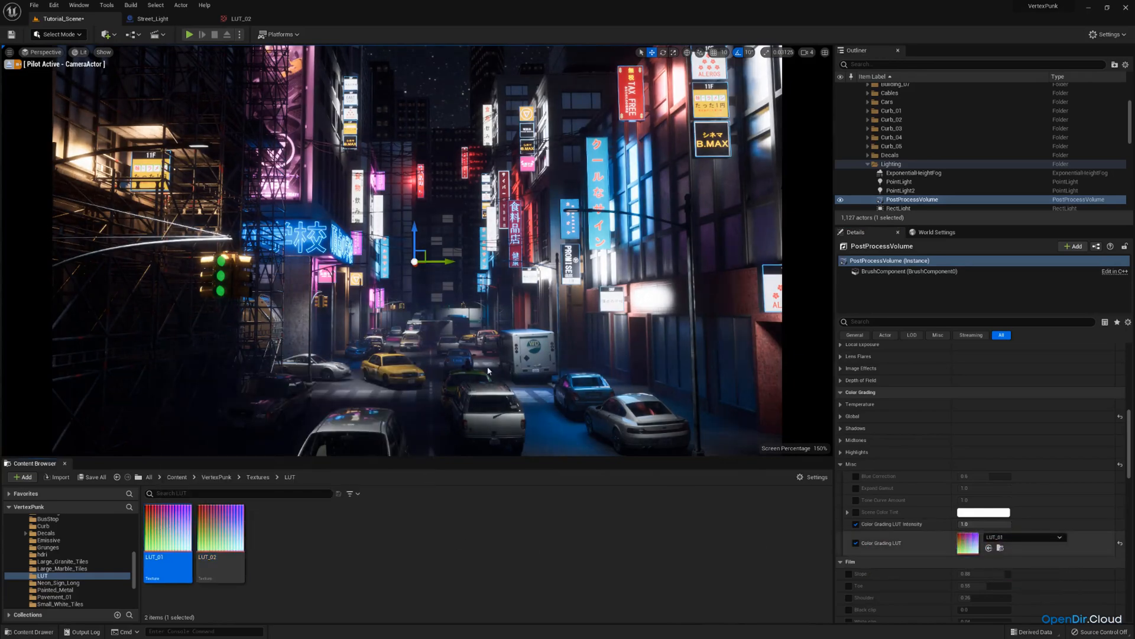
{"action": "left_click_drag", "start_coordinate": [220, 535], "coordinate": [712, 471]}
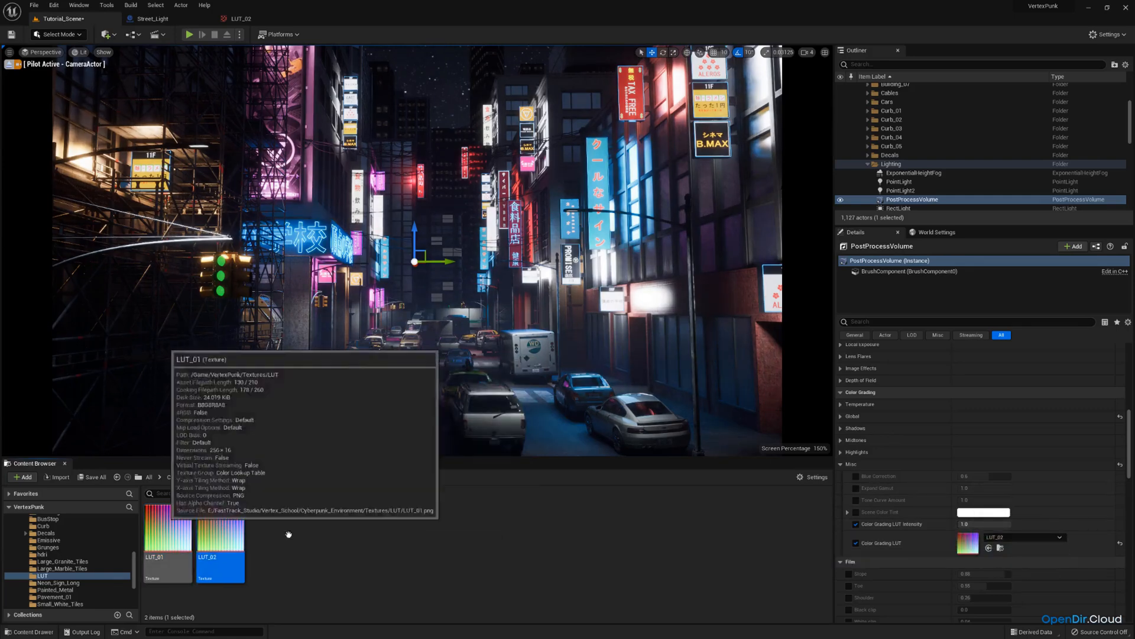
{"action": "left_click_drag", "start_coordinate": [168, 528], "coordinate": [966, 539]}
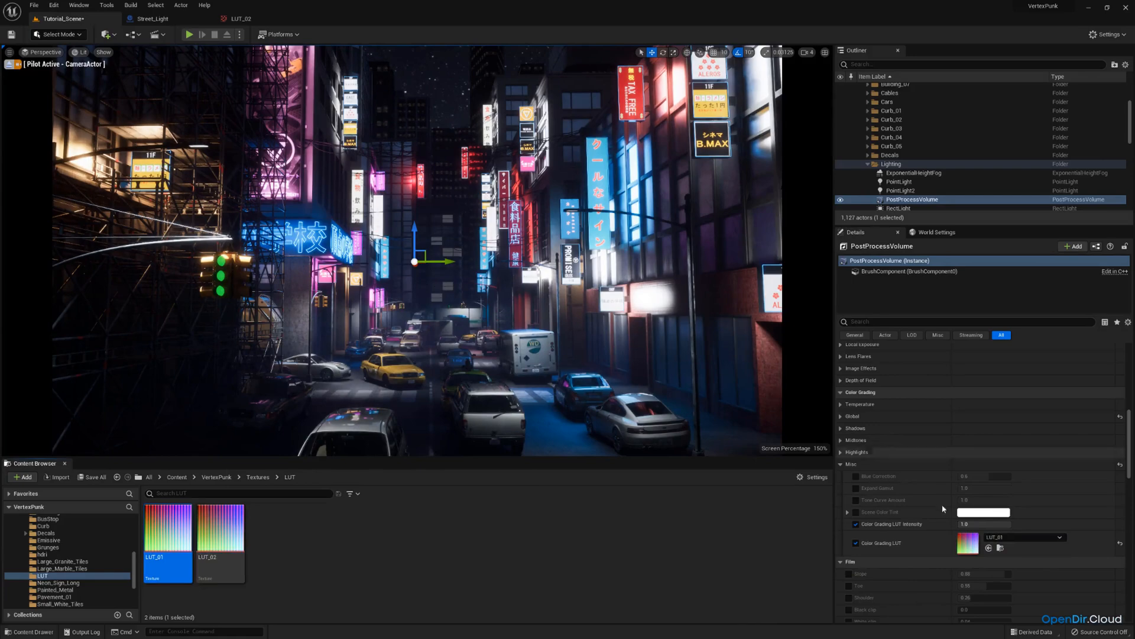
Set the Color Grading LUT Intensity to 0.6 and compare LUT_02 against LUT_01 again, keeping LUT_01.
{"action": "mouse_move", "coordinate": [985, 524]}
{"action": "left_mouse_down"}
{"action": "mouse_move", "coordinate": [964, 524]}
{"action": "mouse_move", "coordinate": [981, 524]}
{"action": "left_mouse_up"}
{"action": "left_click", "coordinate": [968, 523]}
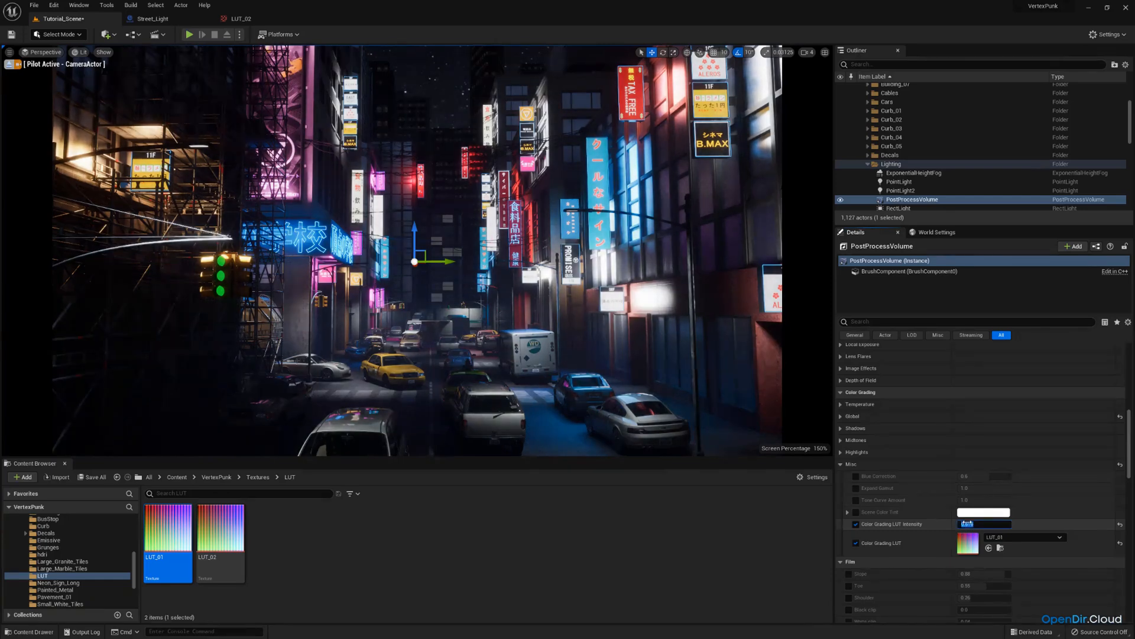
{"action": "type", "text": "0.6"}
{"action": "key", "text": "Return"}
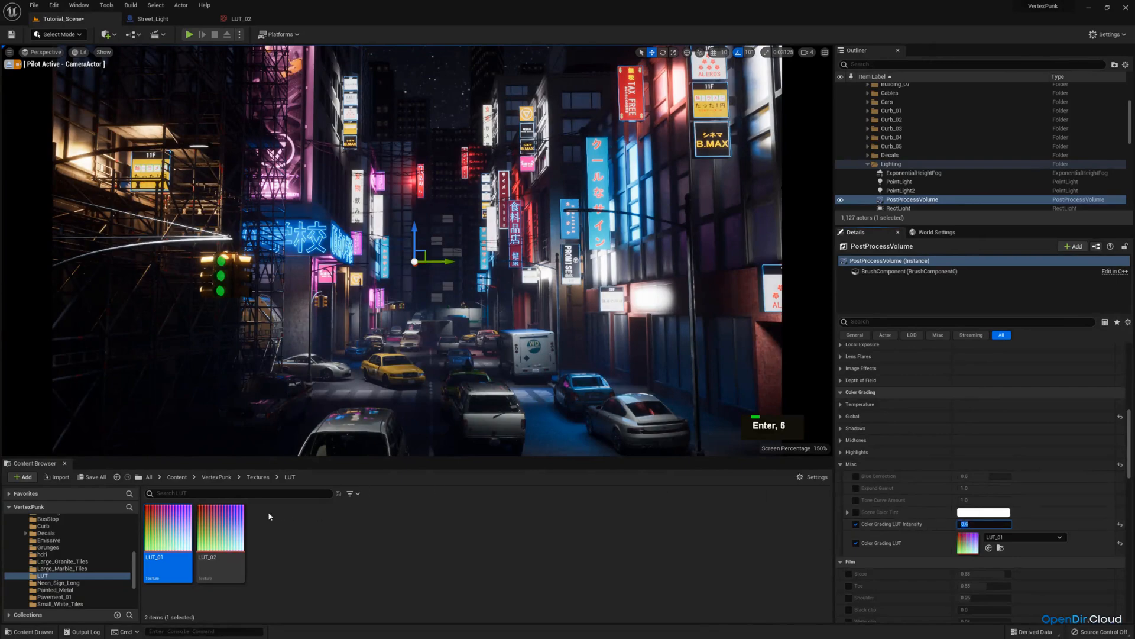
{"action": "left_click_drag", "start_coordinate": [221, 535], "coordinate": [952, 543]}
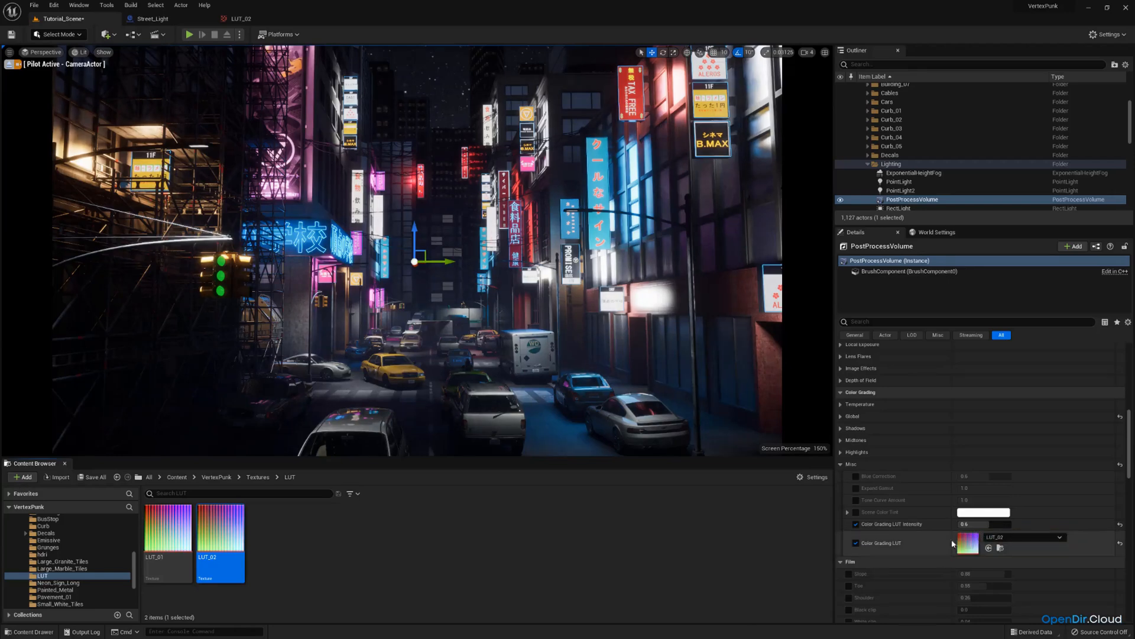
{"action": "left_click_drag", "start_coordinate": [170, 532], "coordinate": [978, 539]}
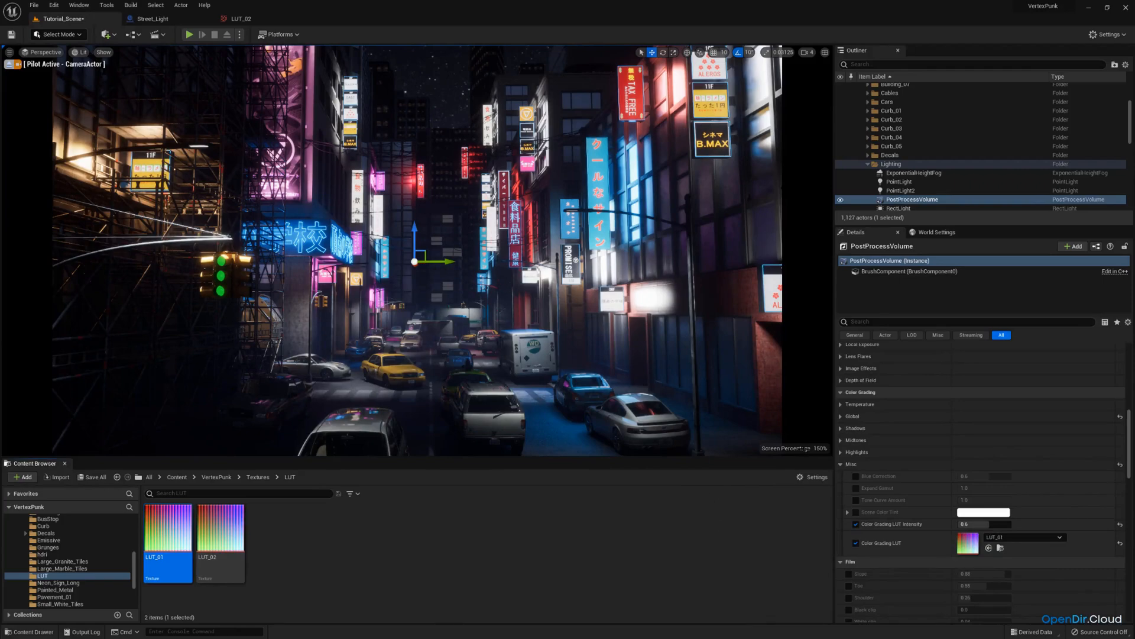
Nudge the Shadows Gamma colour wheel slightly off neutral in the colour grading settings.
{"action": "left_click", "coordinate": [841, 428]}
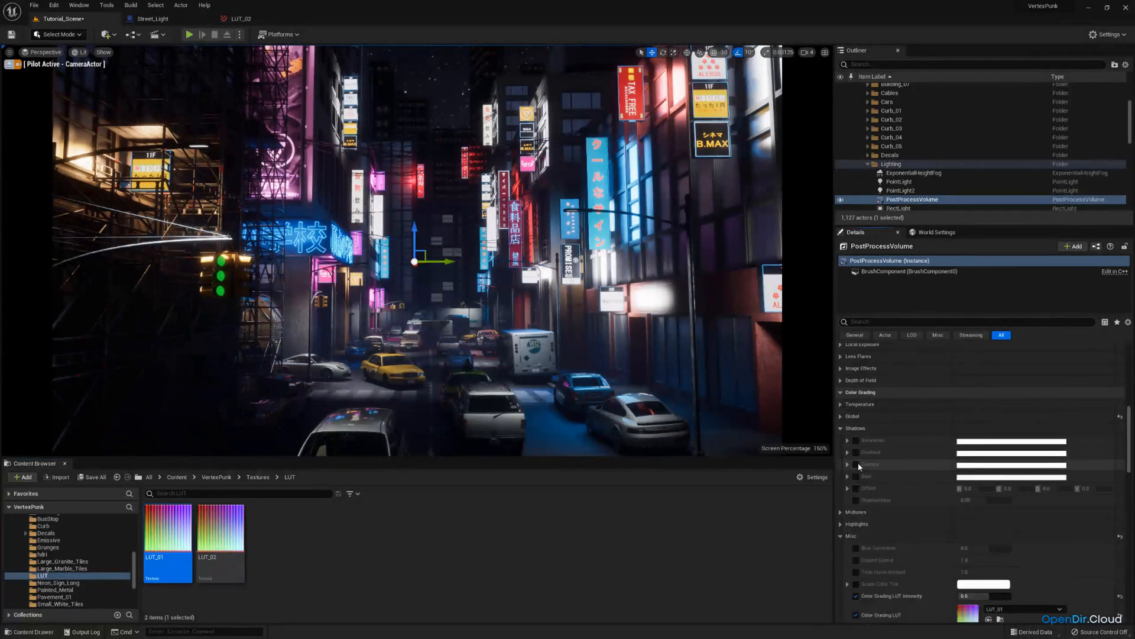
{"action": "left_click", "coordinate": [848, 465]}
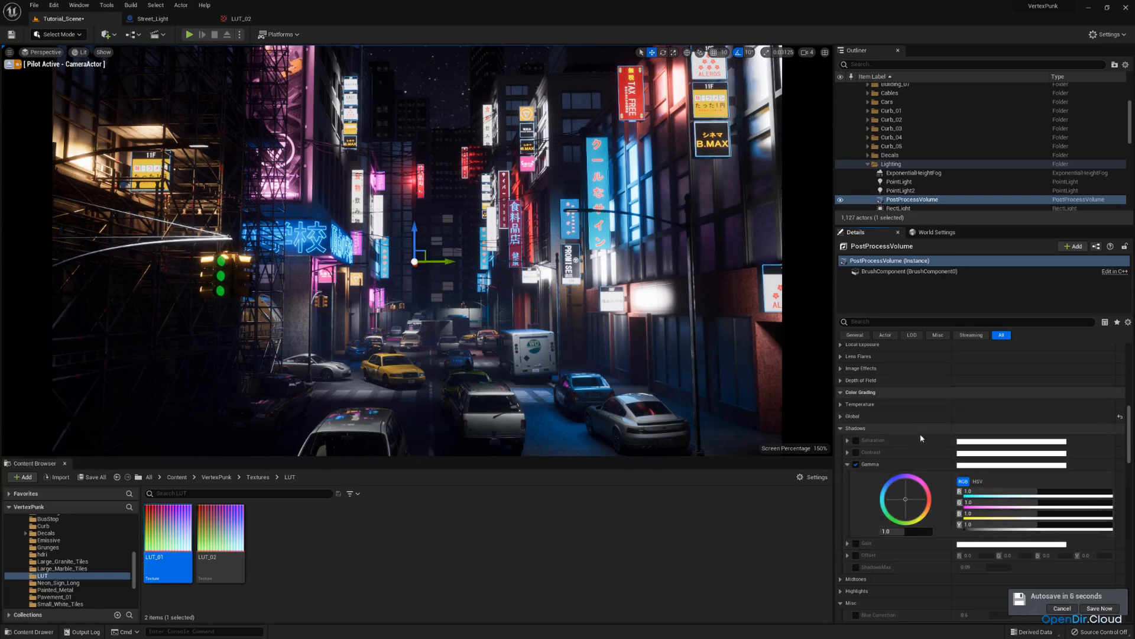
{"action": "mouse_move", "coordinate": [901, 501]}
{"action": "left_mouse_down"}
{"action": "mouse_move", "coordinate": [886, 475]}
{"action": "mouse_move", "coordinate": [904, 500]}
{"action": "left_mouse_up"}
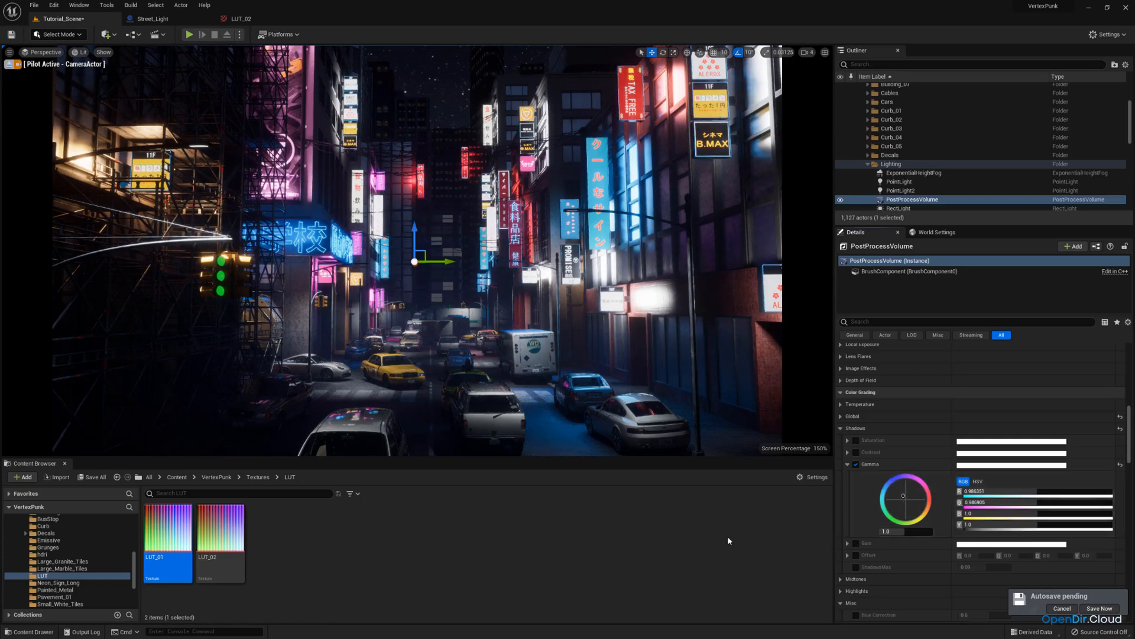
{"action": "left_click", "coordinate": [847, 464]}
{"action": "left_click", "coordinate": [844, 429]}
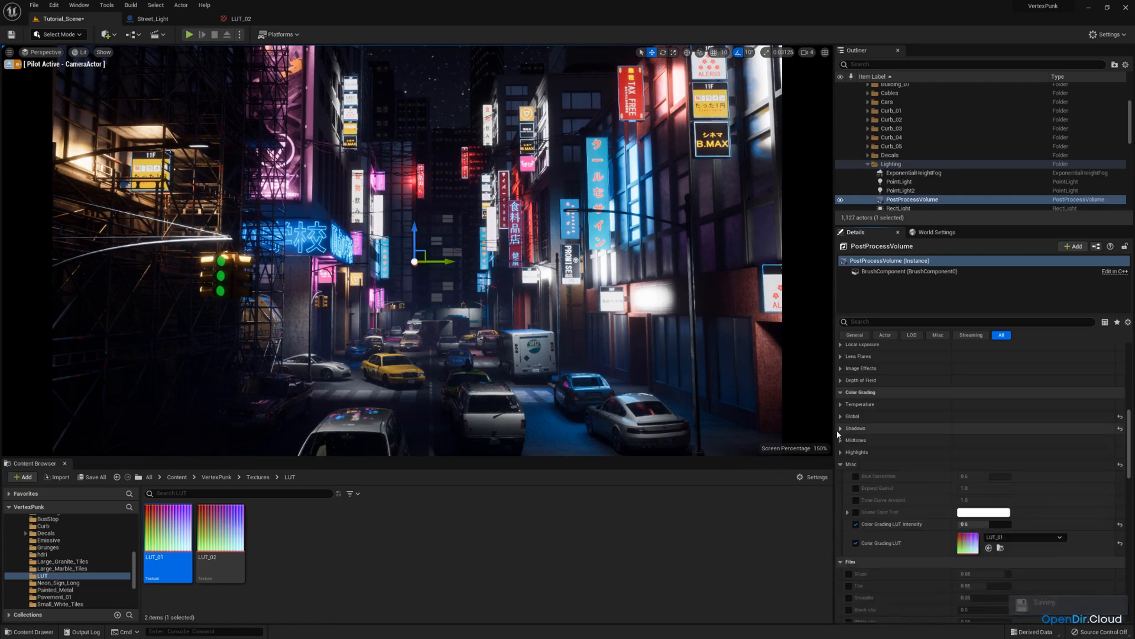
Enable the Global Saturation override and set its value to 0.9.
{"action": "left_click", "coordinate": [840, 417]}
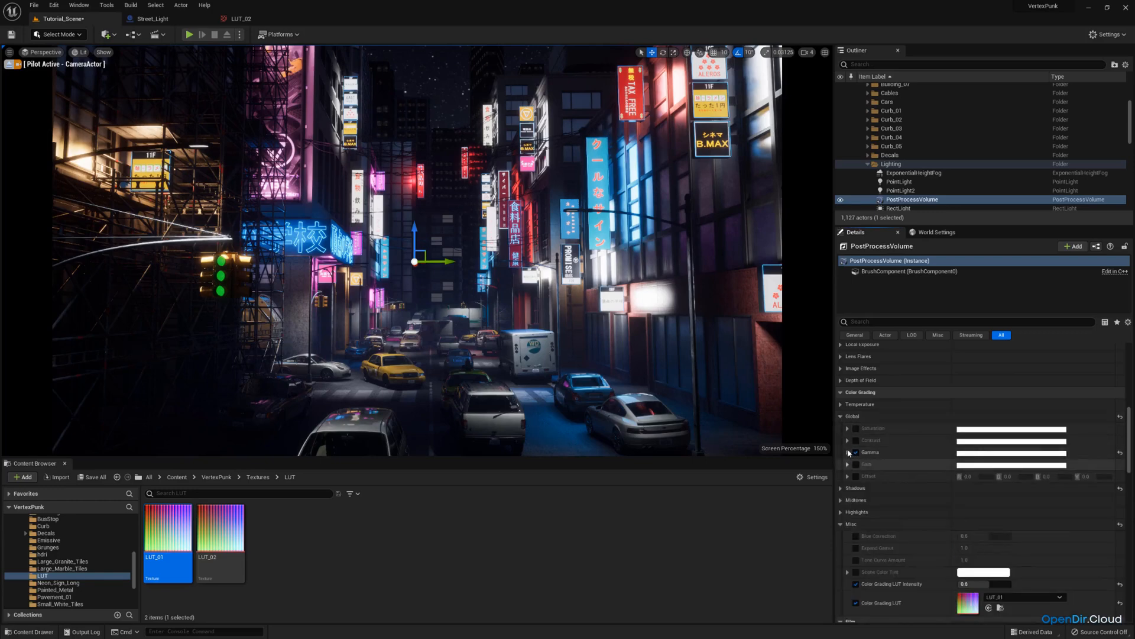
{"action": "left_click", "coordinate": [855, 429]}
{"action": "left_click", "coordinate": [847, 428]}
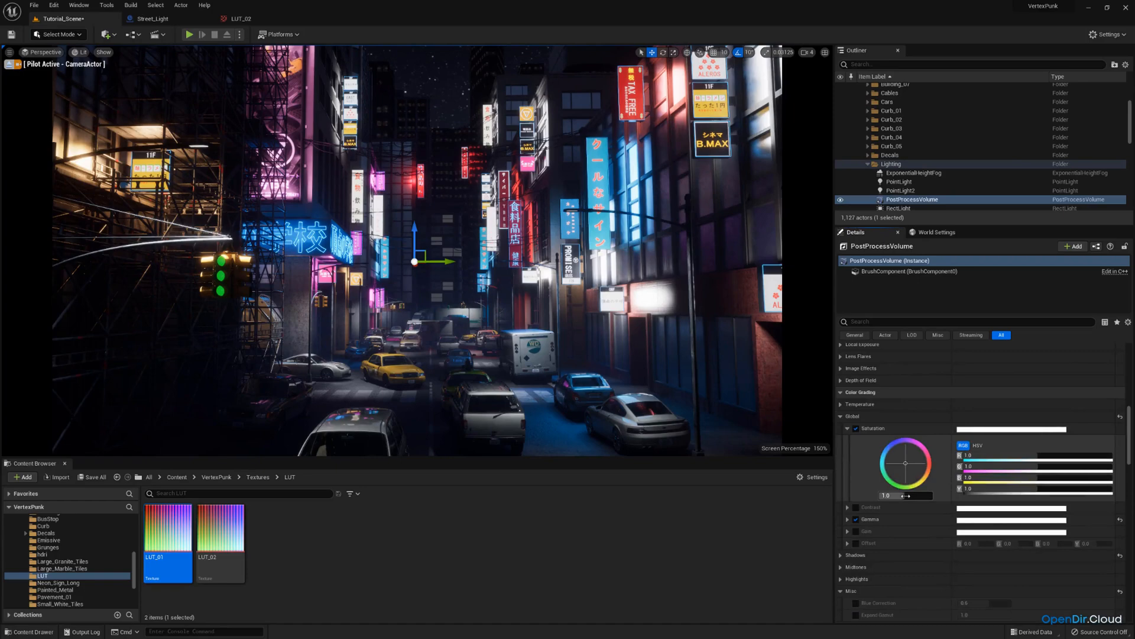
{"action": "left_click_drag", "start_coordinate": [905, 495], "coordinate": [899, 496]}
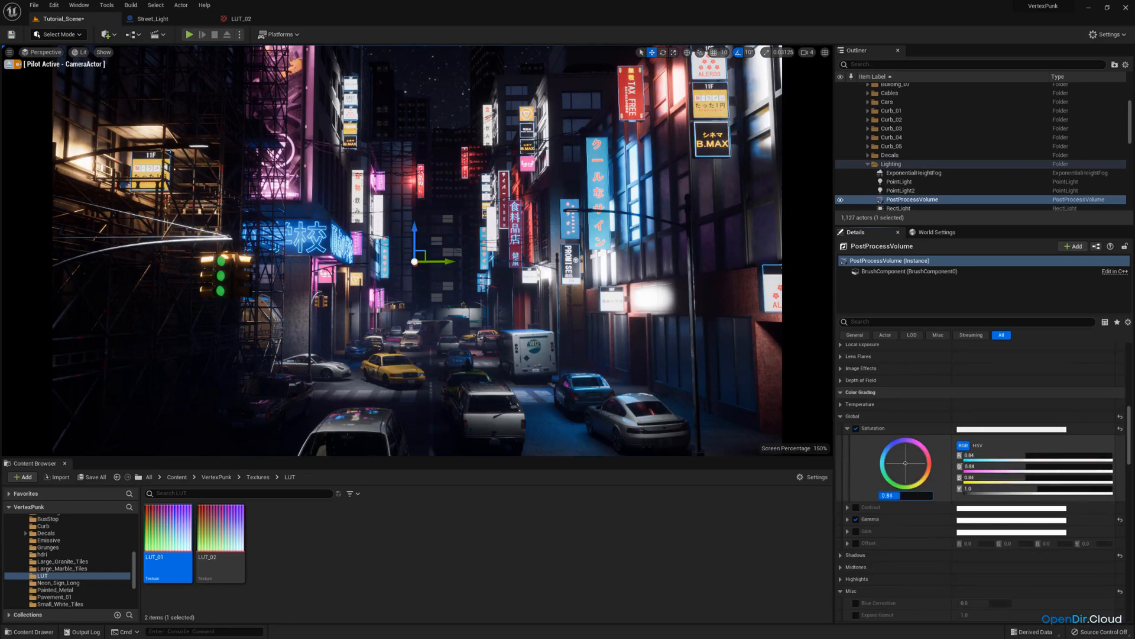
{"action": "left_click", "coordinate": [903, 496]}
{"action": "type", "text": "0.95"}
{"action": "key", "text": "Return"}
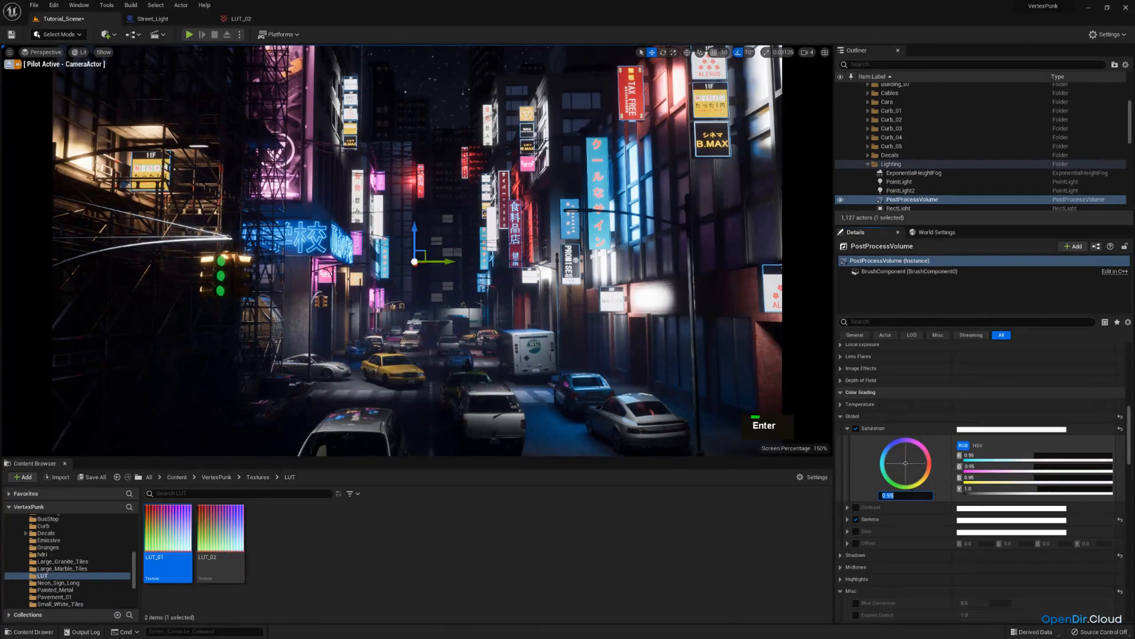
{"action": "type", "text": "0.9"}
{"action": "key", "text": "Return"}
Save all changes and lower the viewport's screen percentage to 80.
{"action": "left_click", "coordinate": [95, 476]}
{"action": "left_click", "coordinate": [639, 424]}
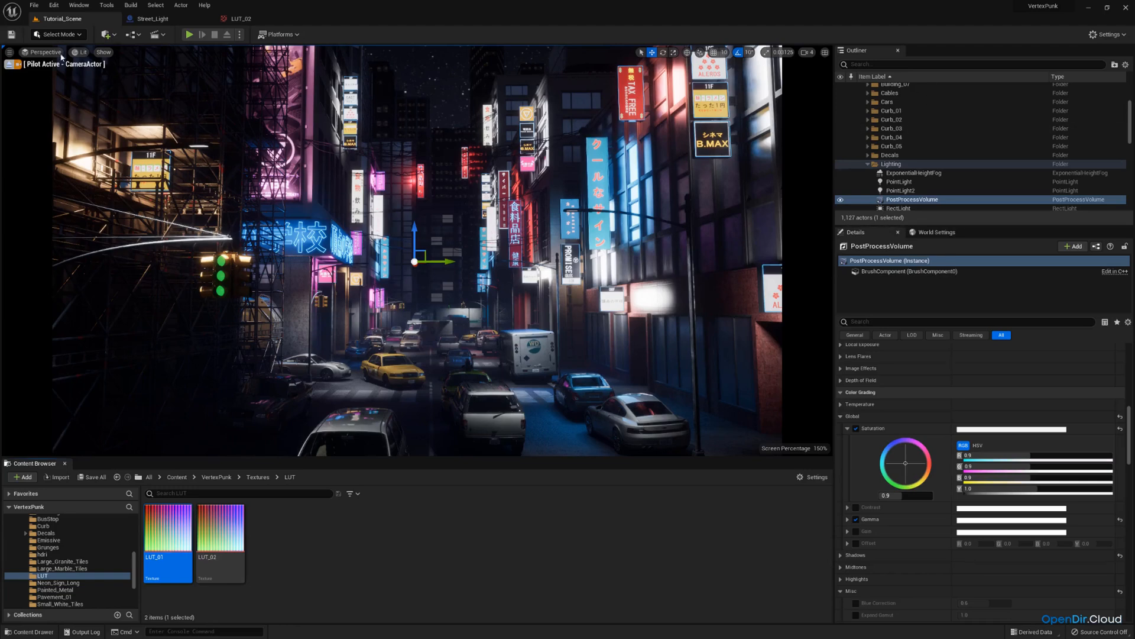
{"action": "left_click", "coordinate": [9, 52]}
{"action": "left_click", "coordinate": [99, 157]}
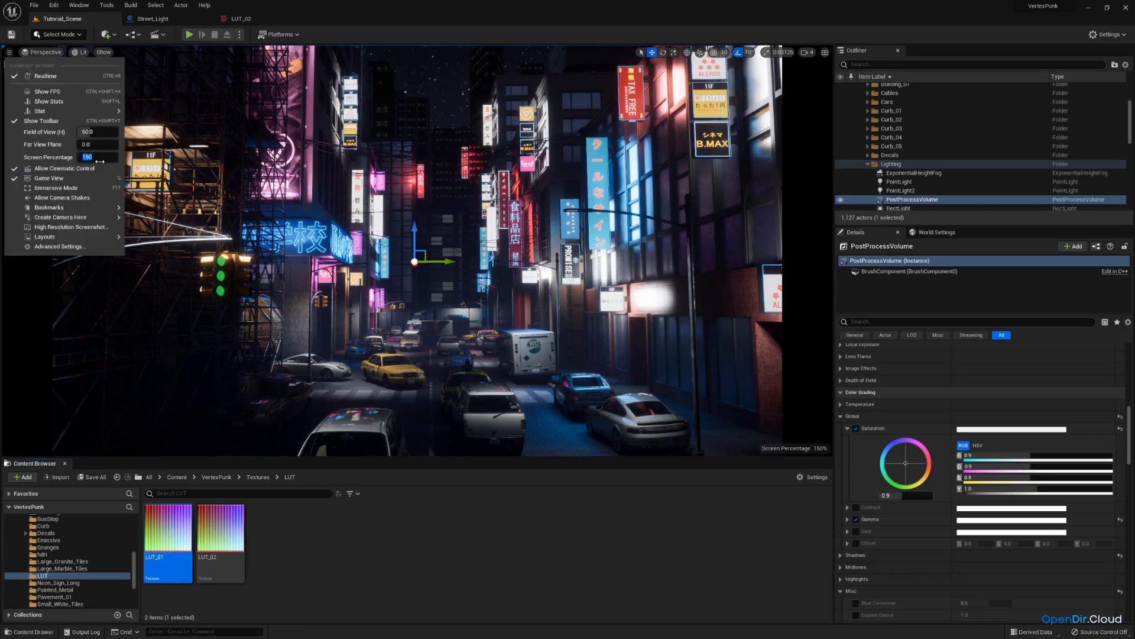
{"action": "type", "text": "80"}
{"action": "key", "text": "Return"}
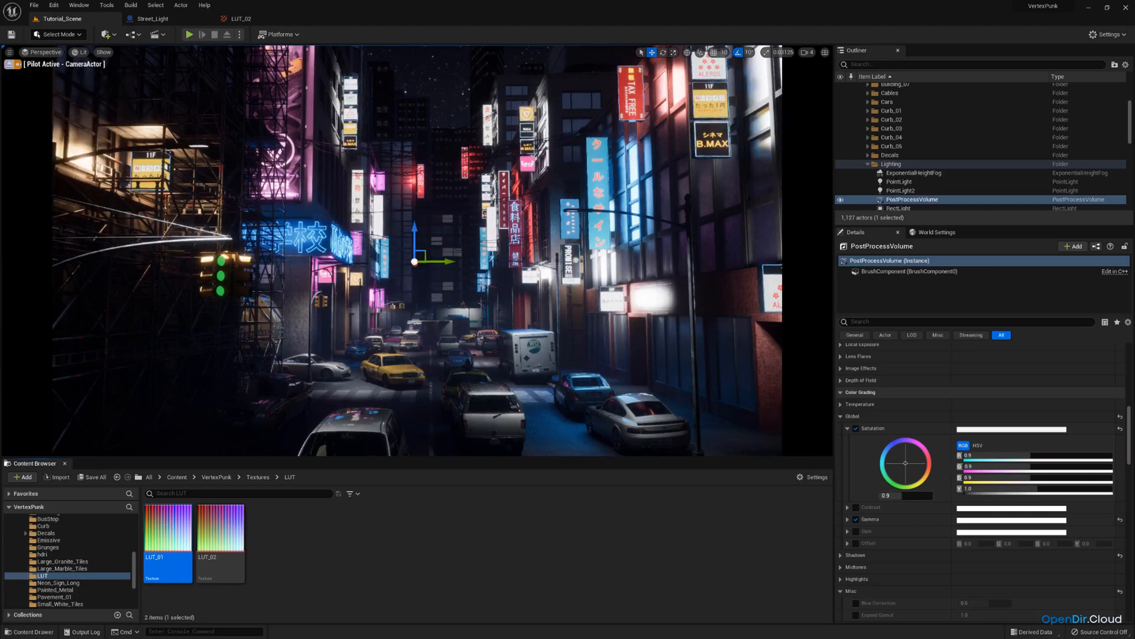
Enlarge the viewport panel, fly around the street, and return to piloting the CameraActor.
{"action": "left_click", "coordinate": [9, 64]}
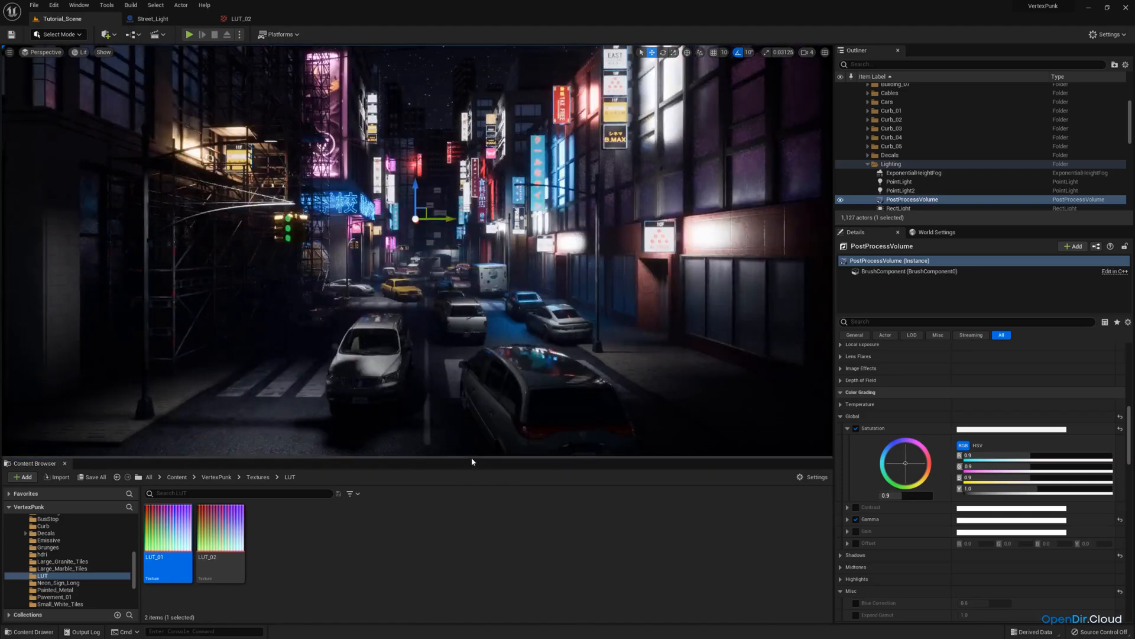
{"action": "left_click_drag", "start_coordinate": [473, 457], "coordinate": [474, 495]}
{"action": "key", "text": "s"}
{"action": "right_click_drag", "start_coordinate": [470, 378], "coordinate": [506, 414]}
{"action": "key", "text": "a"}
{"action": "key", "text": "e"}
{"action": "scroll", "coordinate": [455, 415], "scroll_direction": "up", "scroll_amount": 1}
{"action": "key", "text": "a"}
{"action": "scroll", "coordinate": [464, 417], "scroll_direction": "down", "scroll_amount": 1}
{"action": "key", "text": "q"}
{"action": "key", "text": "w"}
{"action": "key", "text": "d"}
{"action": "key", "text": "e"}
{"action": "key", "text": "w"}
{"action": "key", "text": "a"}
{"action": "key", "text": "w"}
{"action": "left_click", "coordinate": [43, 52]}
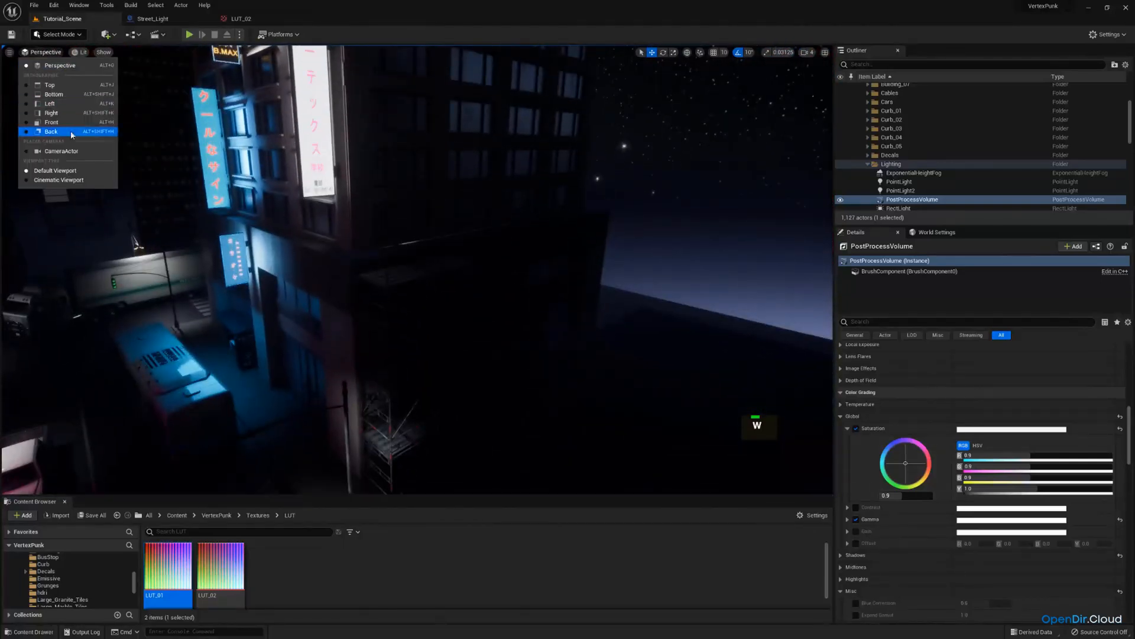
{"action": "left_click", "coordinate": [71, 153]}
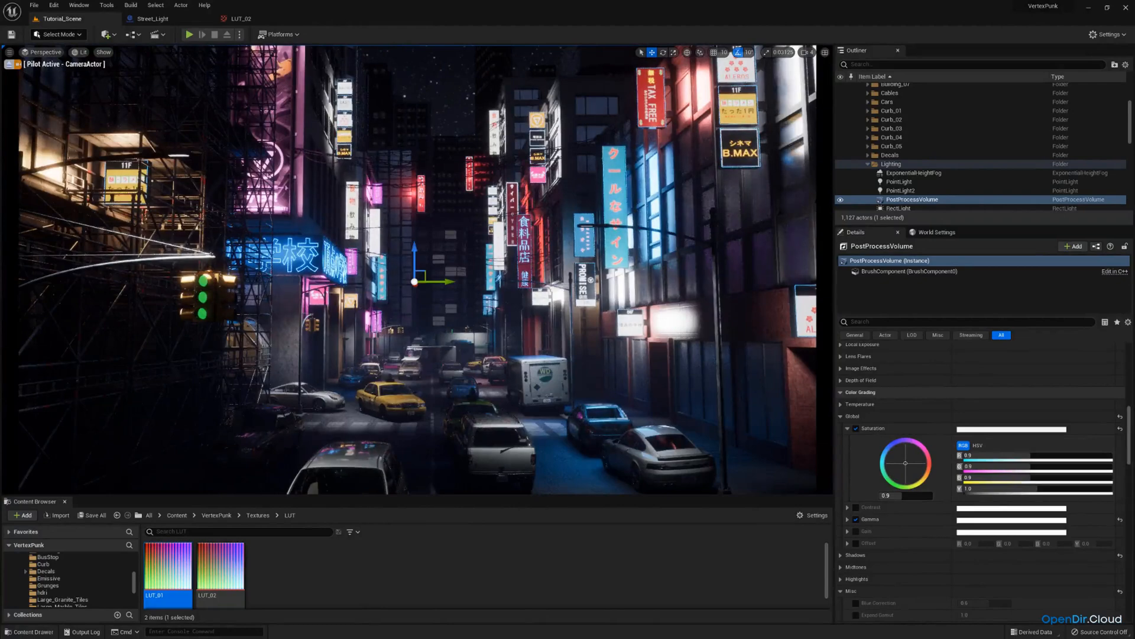
Stop piloting the camera, fly toward the street corner and place a Spot Light there.
{"action": "left_click", "coordinate": [9, 65]}
{"action": "key", "text": "w"}
{"action": "right_click_drag", "start_coordinate": [414, 272], "coordinate": [416, 280]}
{"action": "key", "text": "e"}
{"action": "right_click_drag", "start_coordinate": [418, 269], "coordinate": [460, 320]}
{"action": "key", "text": "w"}
{"action": "key", "text": "a"}
{"action": "key", "text": "d"}
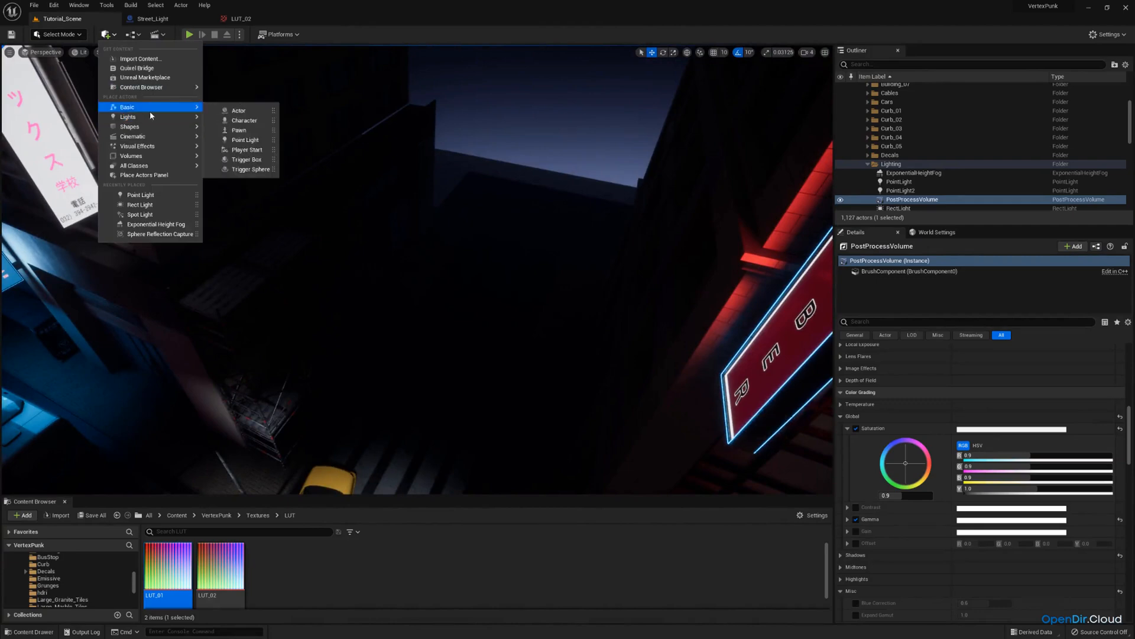
{"action": "mouse_move", "coordinate": [152, 116]}
{"action": "left_click", "coordinate": [248, 138]}
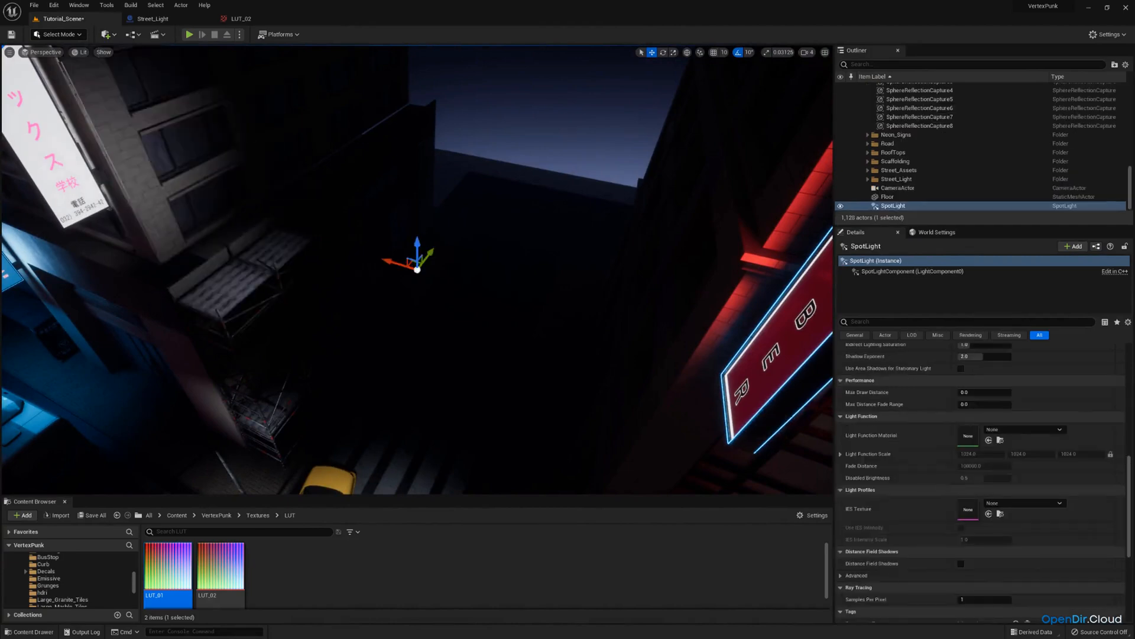
Move and rotate the Spot Light so its cone points up over the street corner.
{"action": "right_click_drag", "start_coordinate": [414, 266], "coordinate": [393, 207]}
{"action": "key", "text": "g"}
{"action": "key", "text": "q"}
{"action": "key", "text": "e"}
{"action": "left_click_drag", "start_coordinate": [458, 207], "coordinate": [490, 461]}
{"action": "key", "text": "d"}
{"action": "right_click_drag", "start_coordinate": [414, 384], "coordinate": [372, 435]}
{"action": "key", "text": "w"}
{"action": "left_click_drag", "start_coordinate": [513, 376], "coordinate": [686, 281]}
{"action": "key", "text": "a"}
{"action": "right_click_drag", "start_coordinate": [538, 302], "coordinate": [568, 268]}
{"action": "key", "text": "q"}
{"action": "left_click_drag", "start_coordinate": [534, 256], "coordinate": [479, 331]}
{"action": "key", "text": "s"}
{"action": "mouse_move", "coordinate": [482, 331]}
{"action": "right_mouse_down"}
{"action": "mouse_move", "coordinate": [461, 349]}
{"action": "mouse_move", "coordinate": [490, 331]}
{"action": "right_mouse_up"}
{"action": "key", "text": "e"}
{"action": "scroll", "coordinate": [933, 435], "scroll_direction": "up", "scroll_amount": 3}
{"action": "scroll", "coordinate": [934, 435], "scroll_direction": "up", "scroll_amount": 8}
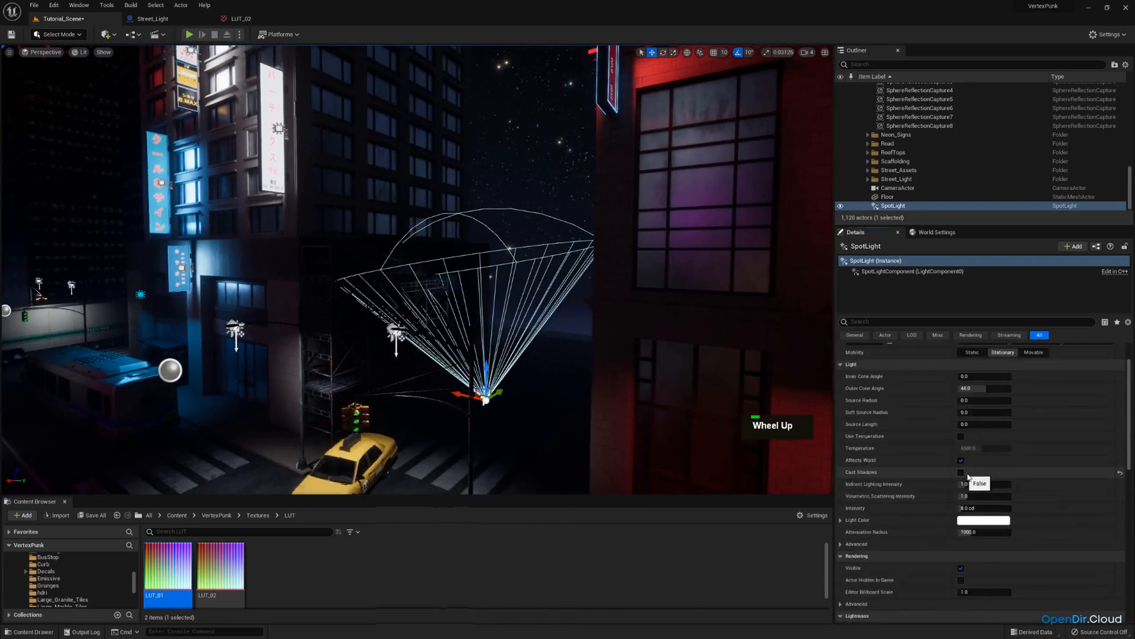
Set the Spot Light's outer cone angle to about 18.1 and its attenuation radius to about 4037.
{"action": "mouse_move", "coordinate": [975, 388]}
{"action": "left_mouse_down"}
{"action": "mouse_move", "coordinate": [941, 388]}
{"action": "mouse_move", "coordinate": [955, 388]}
{"action": "left_mouse_up"}
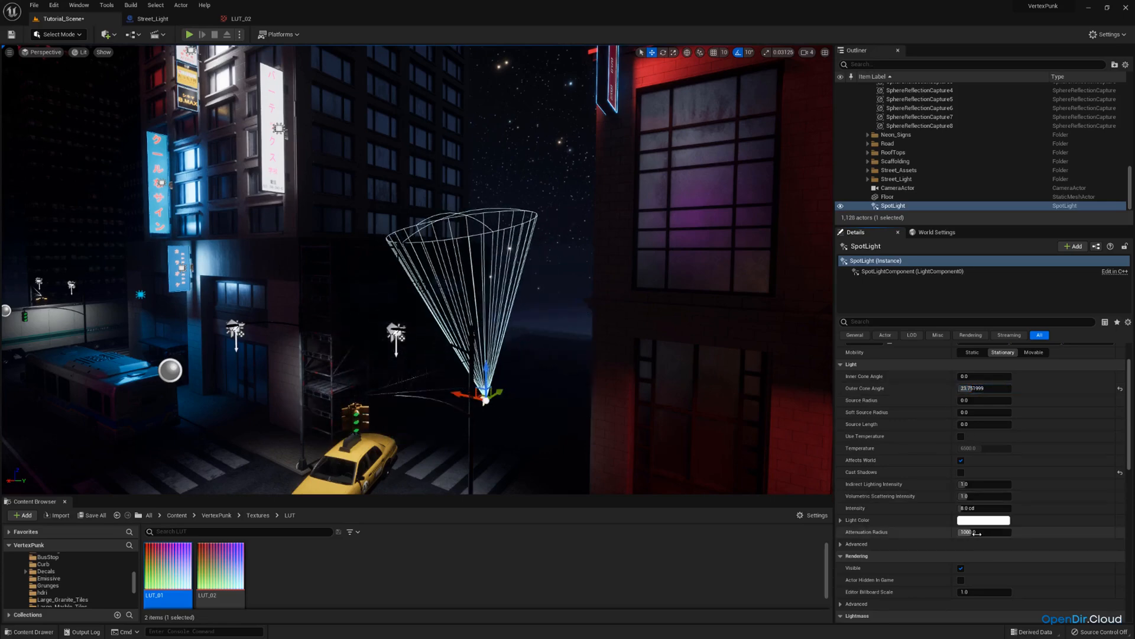
{"action": "left_click_drag", "start_coordinate": [977, 533], "coordinate": [1035, 533]}
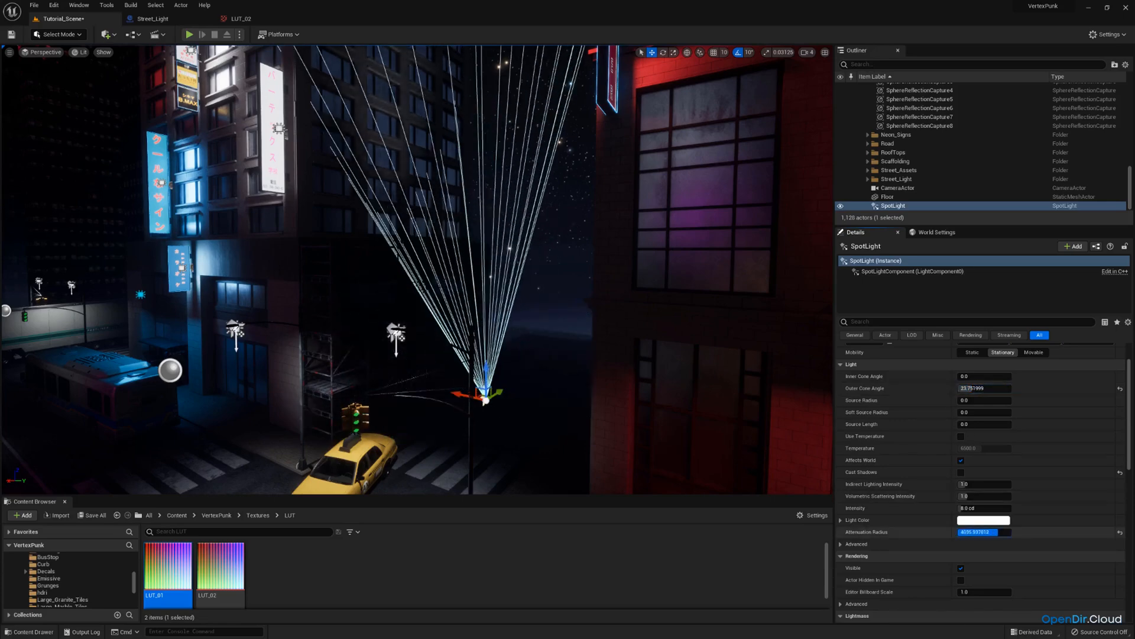
{"action": "mouse_move", "coordinate": [746, 417]}
{"action": "right_mouse_down"}
{"action": "mouse_move", "coordinate": [754, 385]}
{"action": "mouse_move", "coordinate": [734, 363]}
{"action": "mouse_move", "coordinate": [738, 414]}
{"action": "right_mouse_up"}
{"action": "key", "text": "s"}
{"action": "key", "text": "a"}
{"action": "key", "text": "d"}
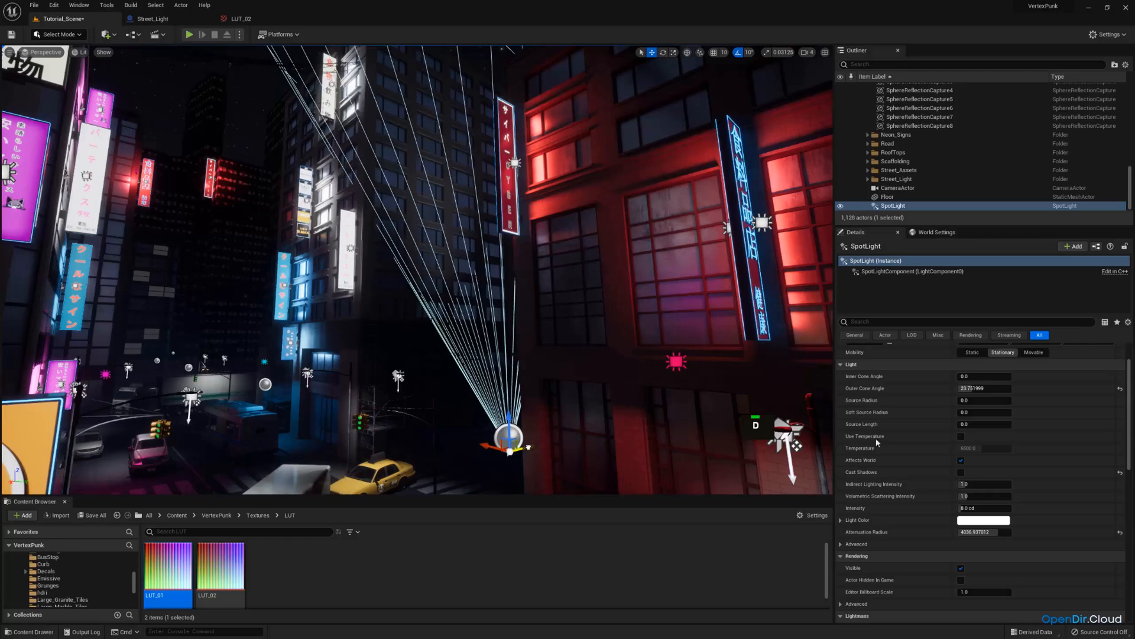
{"action": "left_click_drag", "start_coordinate": [985, 388], "coordinate": [961, 388]}
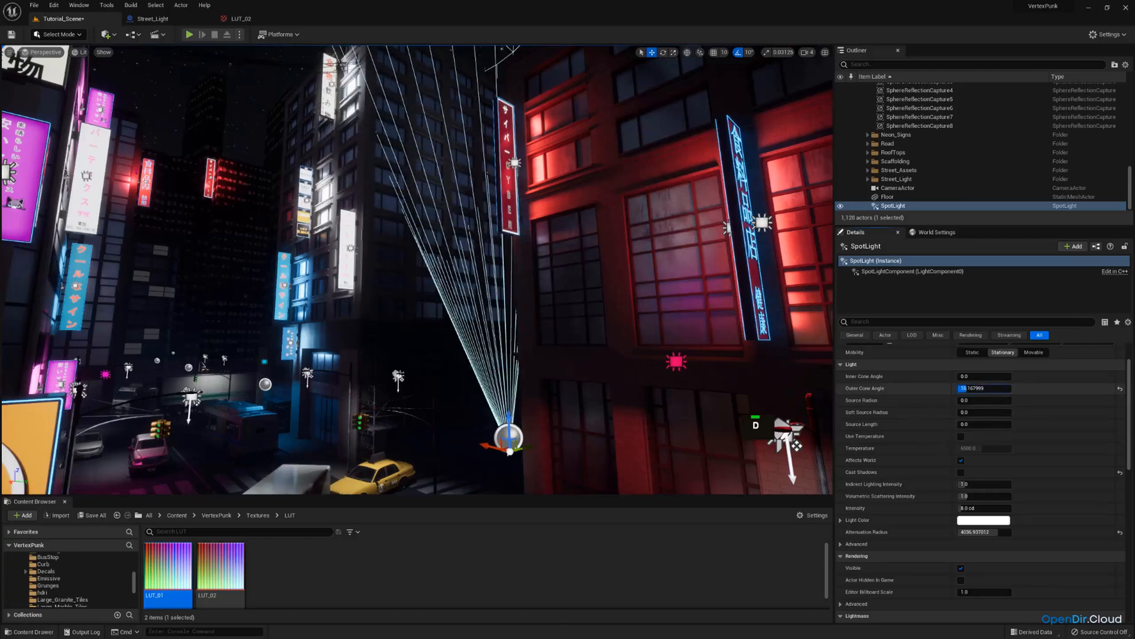
Set the Spot Light's intensity to 30 and its light colour to a warm peach tone.
{"action": "left_click", "coordinate": [977, 507]}
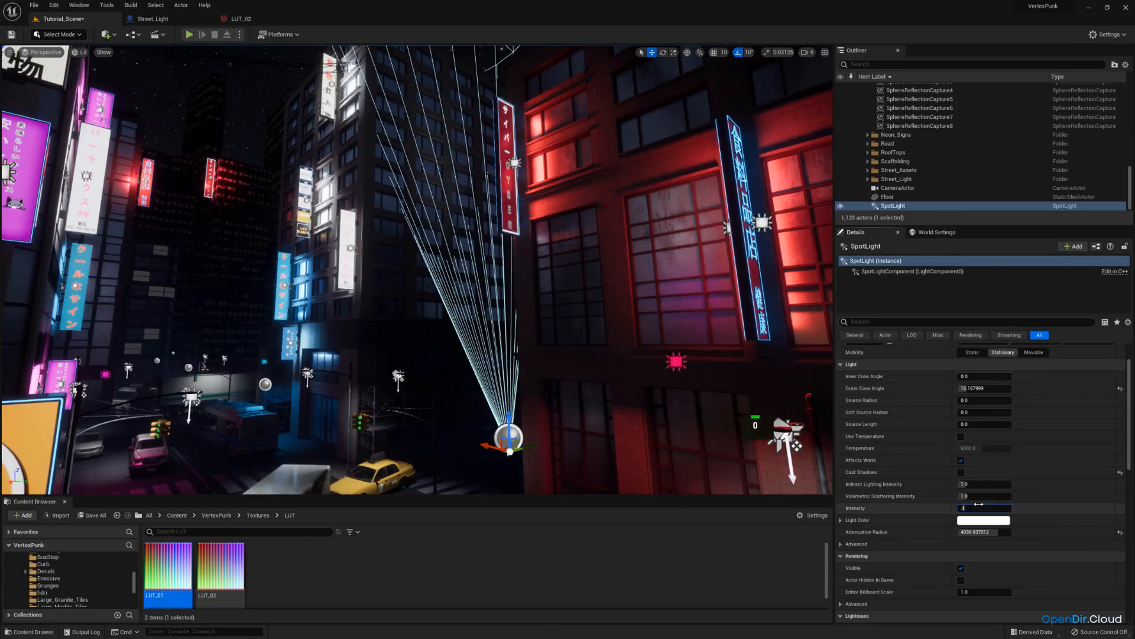
{"action": "type", "text": "30"}
{"action": "key", "text": "Return"}
{"action": "left_click", "coordinate": [983, 520]}
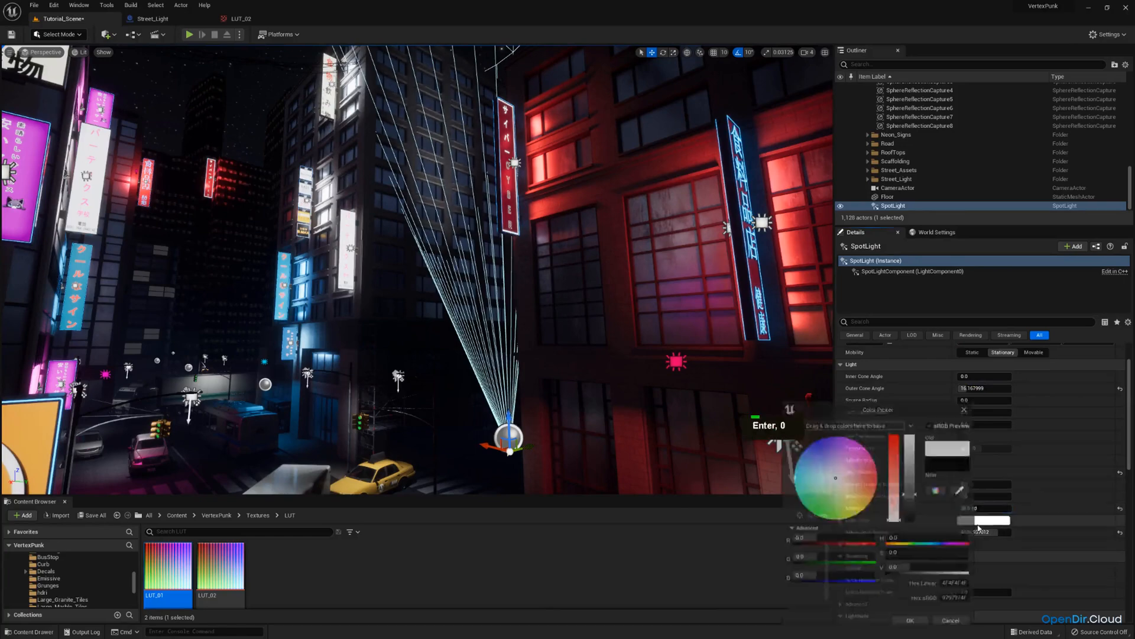
{"action": "left_click_drag", "start_coordinate": [845, 481], "coordinate": [852, 489]}
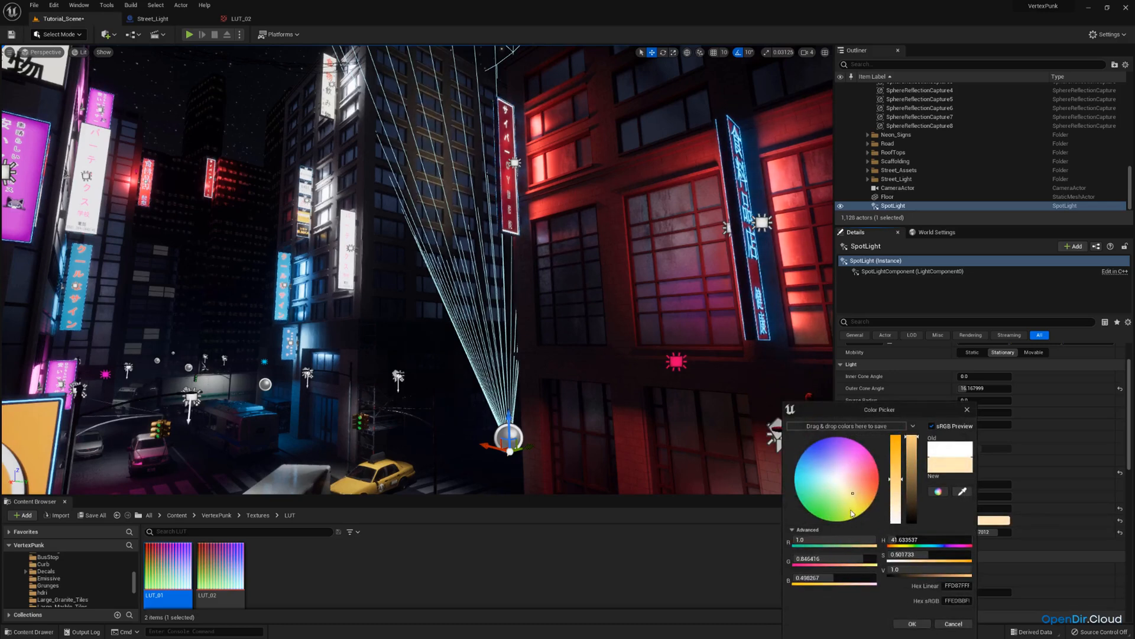
{"action": "left_click", "coordinate": [857, 489]}
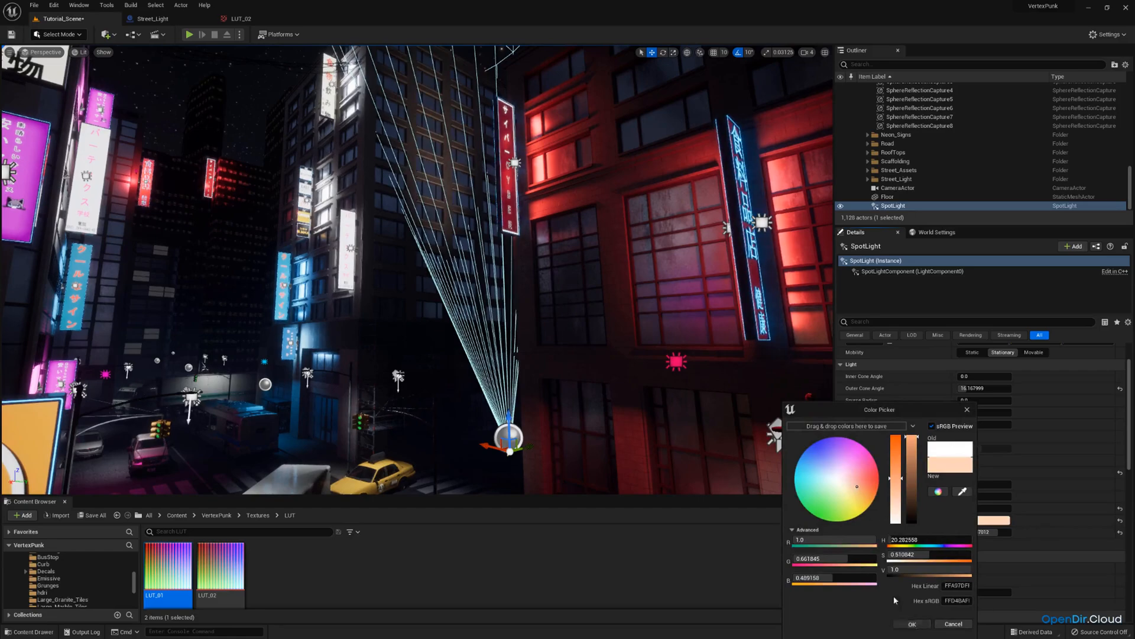
{"action": "left_click", "coordinate": [913, 624]}
{"action": "key", "text": "s"}
{"action": "right_click_drag", "start_coordinate": [739, 414], "coordinate": [739, 479]}
{"action": "scroll", "coordinate": [733, 420], "scroll_direction": "up", "scroll_amount": 3}
{"action": "key", "text": "d"}
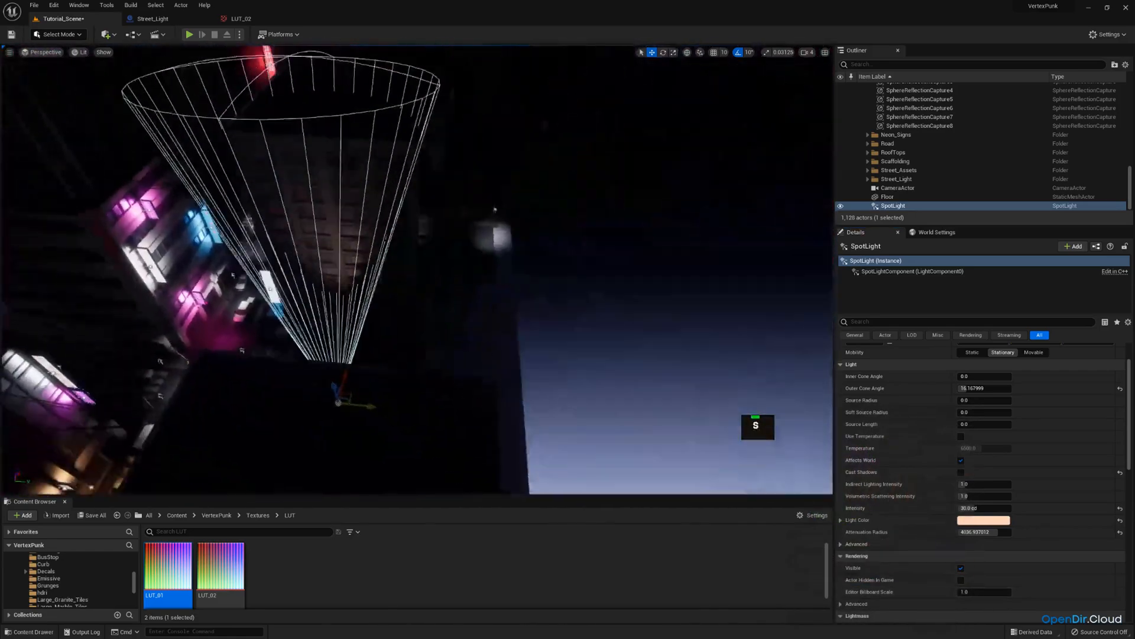
{"action": "key", "text": "s"}
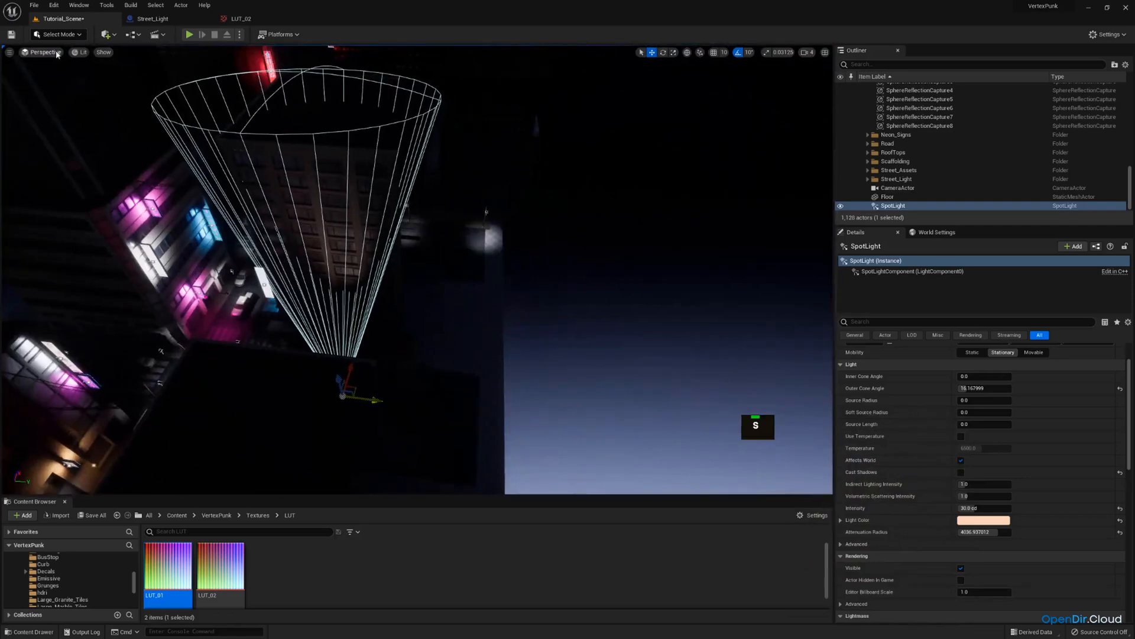
Pilot the scene camera and nudge the Spot Light slightly along the street.
{"action": "left_click", "coordinate": [41, 52]}
{"action": "left_click", "coordinate": [76, 147]}
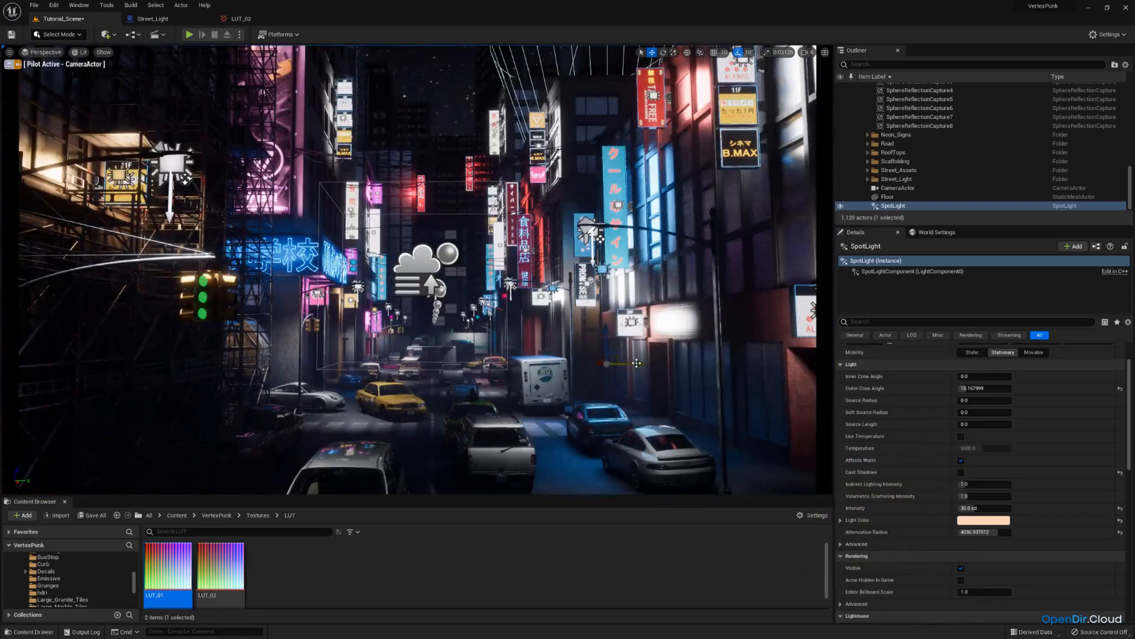
{"action": "left_click_drag", "start_coordinate": [636, 363], "coordinate": [593, 358]}
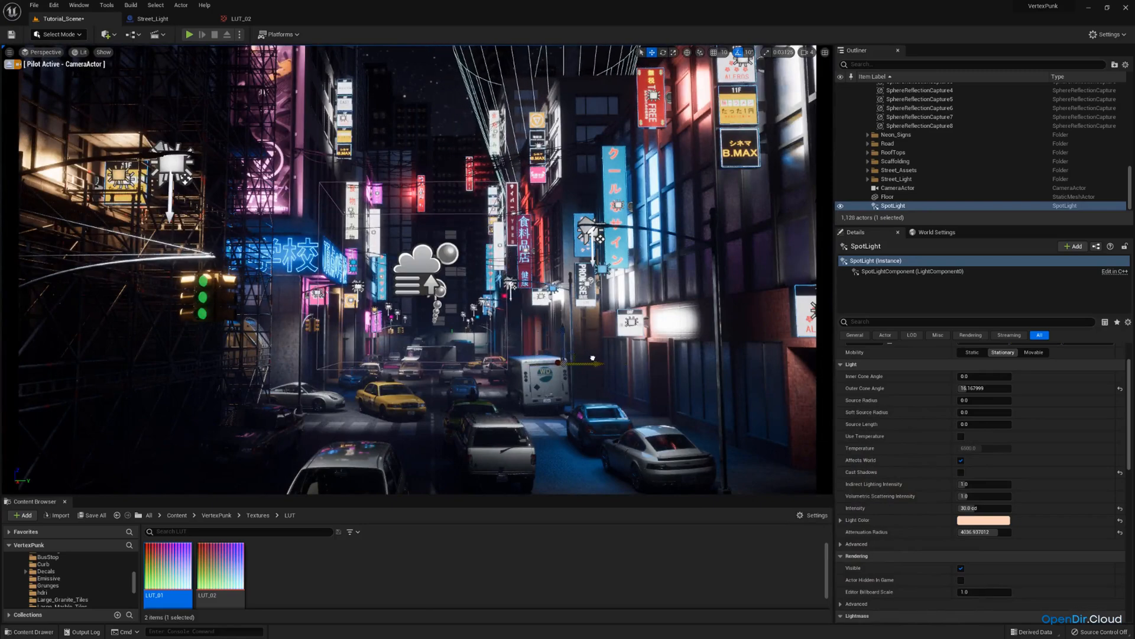
Stop piloting, duplicate the Spot Light and move the copy onto another building along the street.
{"action": "left_click", "coordinate": [9, 65]}
{"action": "right_click_drag", "start_coordinate": [414, 249], "coordinate": [503, 367]}
{"action": "key", "text": "s"}
{"action": "key", "text": "e"}
{"action": "key", "text": "ctrl+c"}
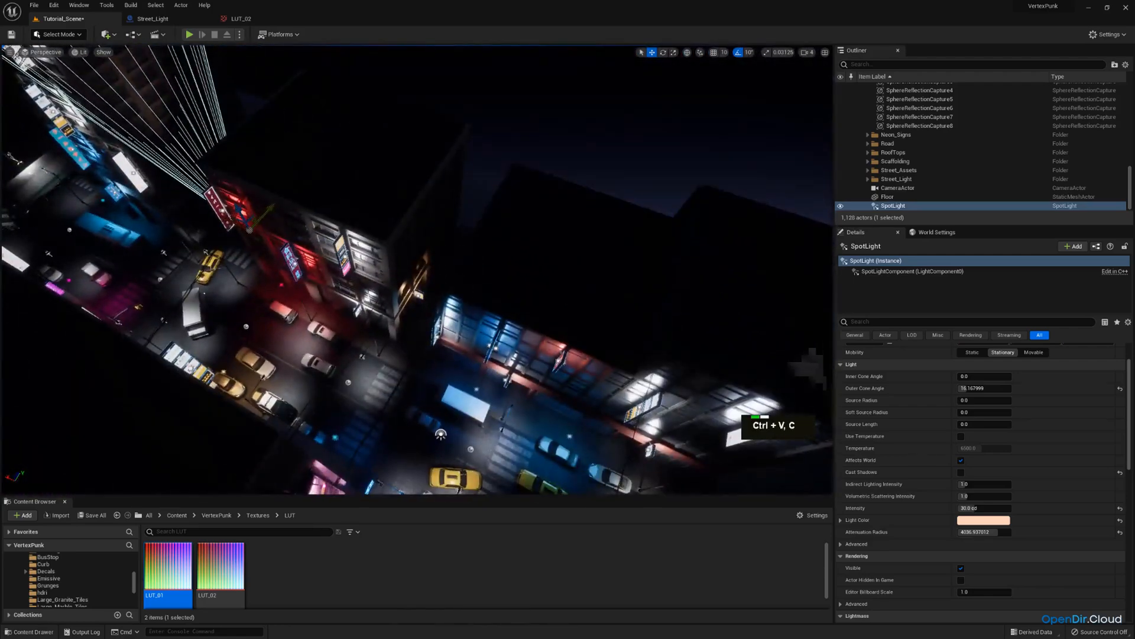
{"action": "left_click_drag", "start_coordinate": [251, 201], "coordinate": [446, 258]}
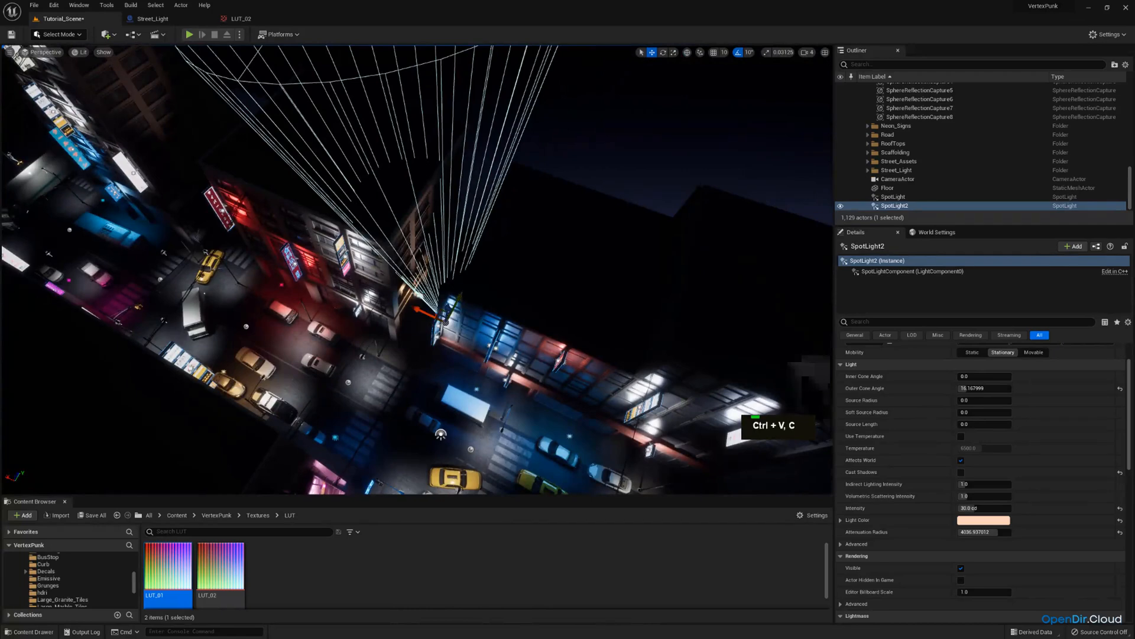
{"action": "left_click_drag", "start_coordinate": [460, 297], "coordinate": [474, 270]}
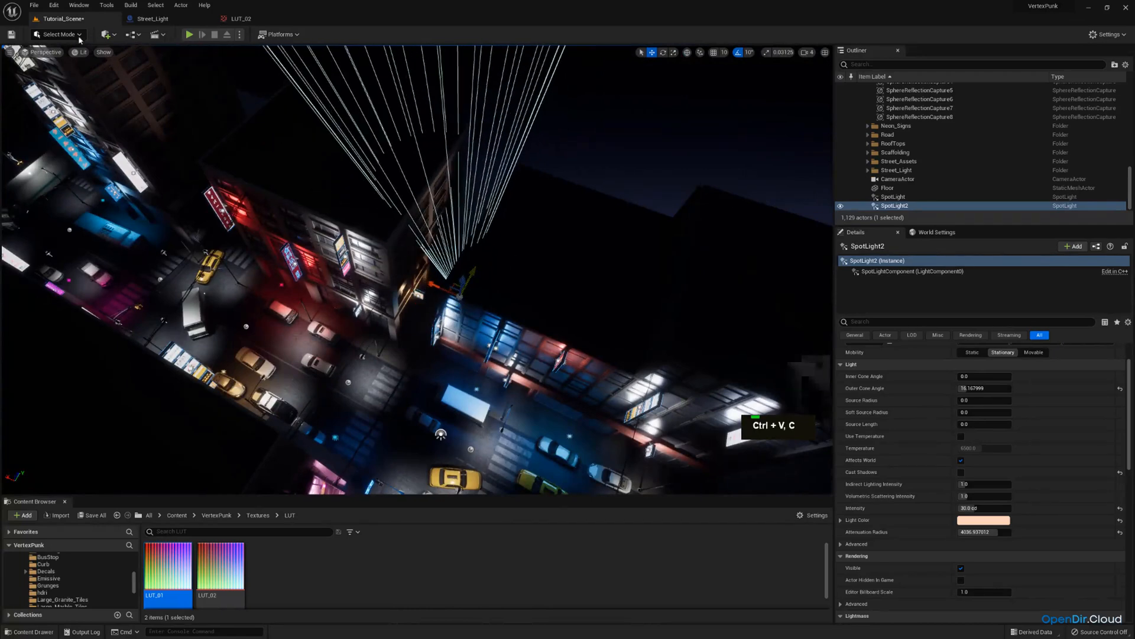
Pilot the scene camera and set the duplicated spot light's colour to pure red.
{"action": "left_click", "coordinate": [45, 52]}
{"action": "left_click", "coordinate": [62, 151]}
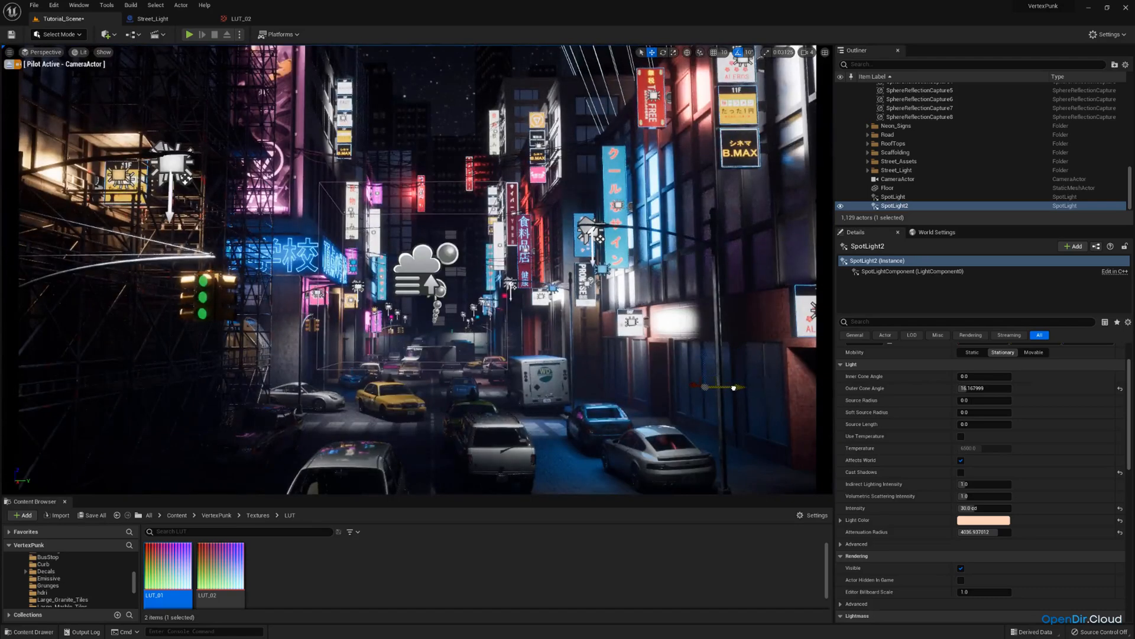
{"action": "left_click", "coordinate": [984, 519]}
{"action": "left_click_drag", "start_coordinate": [863, 481], "coordinate": [876, 476]}
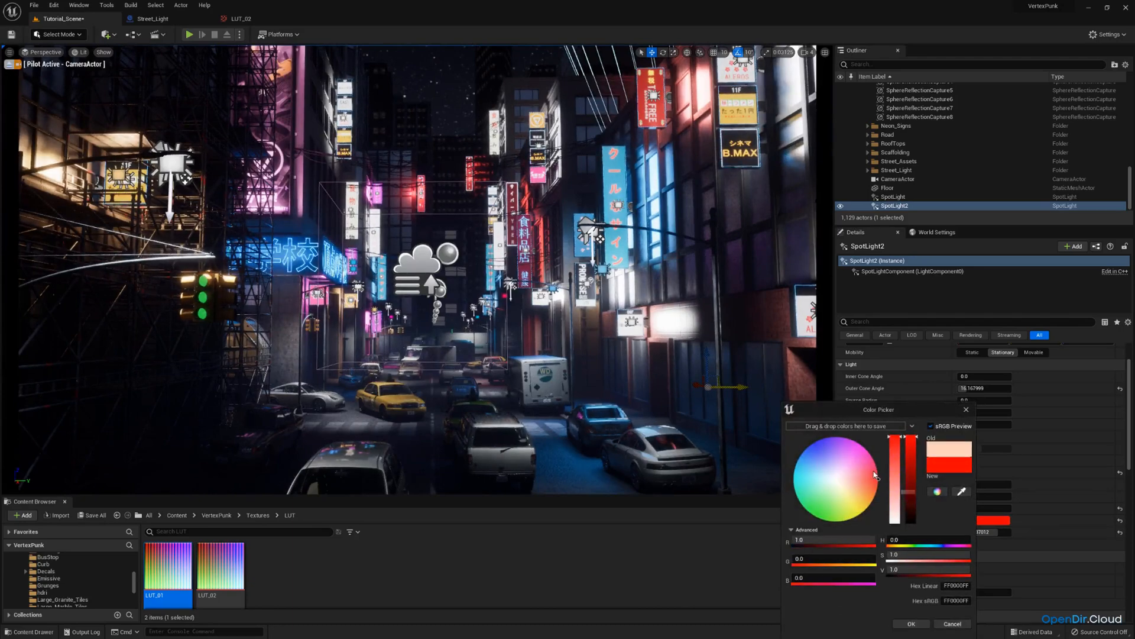
{"action": "left_click", "coordinate": [929, 621]}
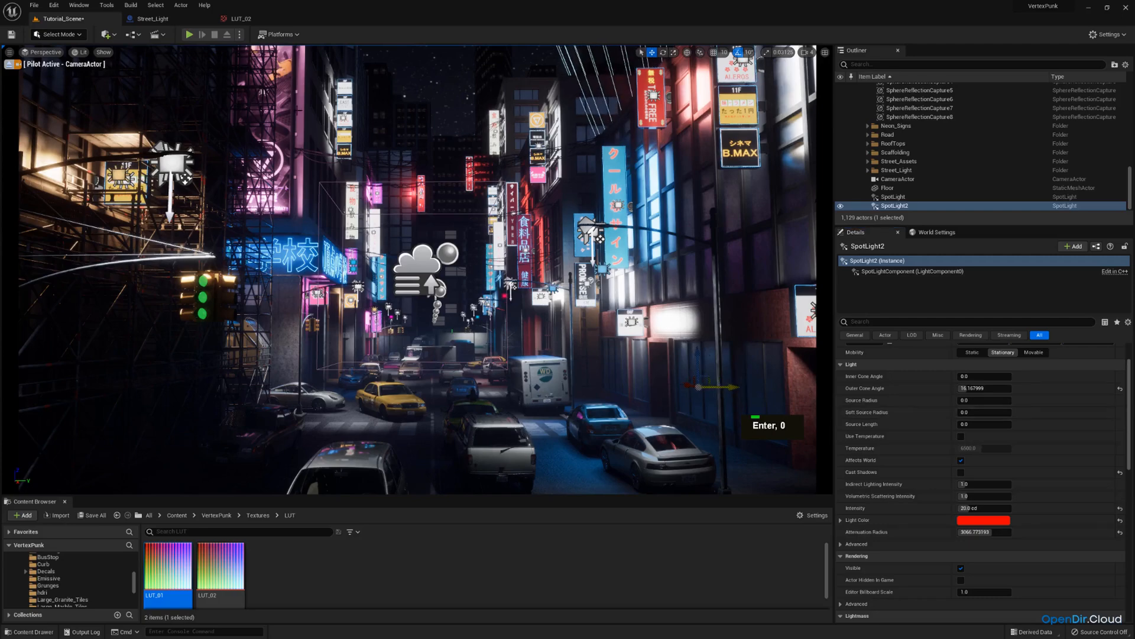
Stop piloting, select the first peach Spot Light, duplicate it and move the copy to another street corner.
{"action": "left_click", "coordinate": [9, 66]}
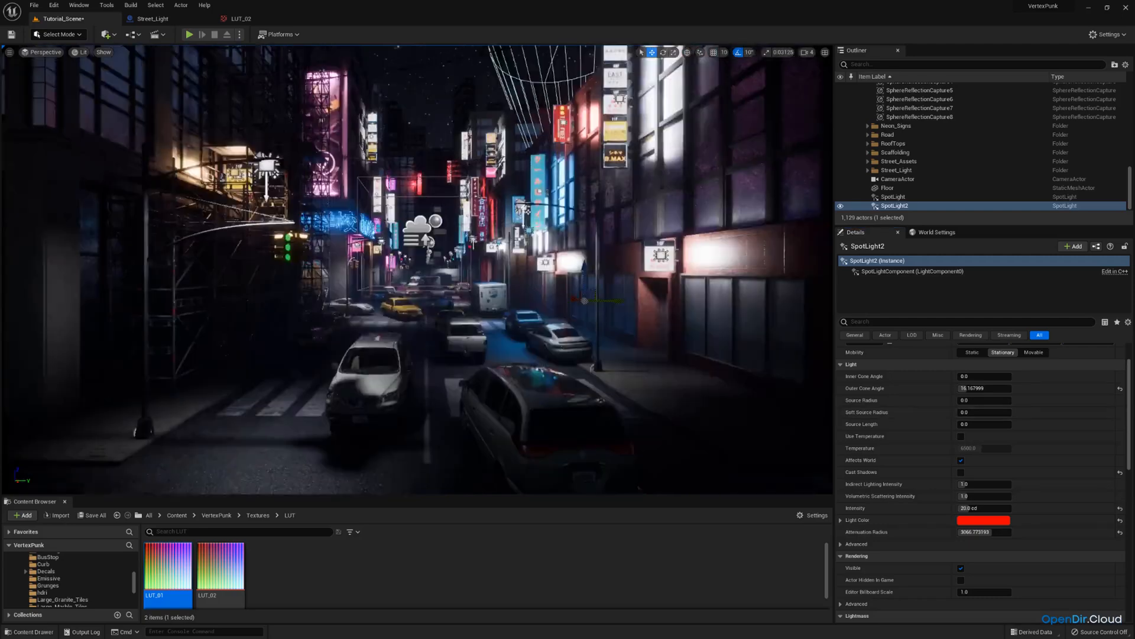
{"action": "key", "text": "w"}
{"action": "right_click_drag", "start_coordinate": [356, 220], "coordinate": [349, 272]}
{"action": "key", "text": "e"}
{"action": "key", "text": "w"}
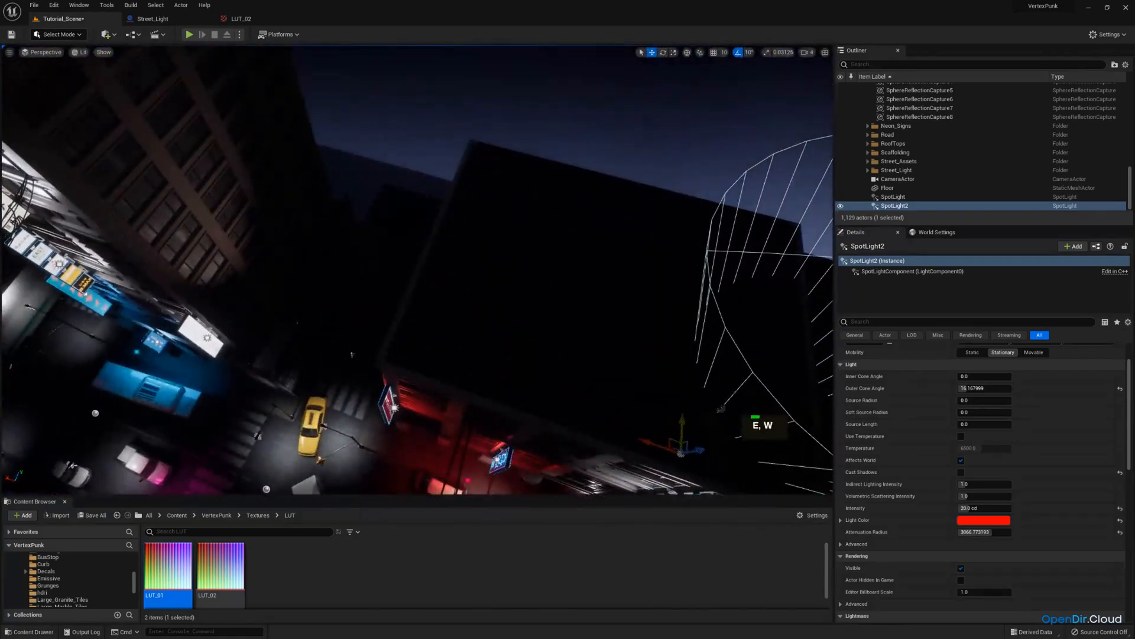
{"action": "left_click", "coordinate": [352, 353]}
{"action": "right_click_drag", "start_coordinate": [352, 353], "coordinate": [159, 387]}
{"action": "key", "text": "d"}
{"action": "key", "text": "ctrl+c"}
{"action": "key", "text": "ctrl+v"}
{"action": "left_click_drag", "start_coordinate": [276, 328], "coordinate": [551, 283]}
{"action": "key", "text": "a"}
{"action": "right_click_drag", "start_coordinate": [551, 283], "coordinate": [734, 260]}
{"action": "right_click_drag", "start_coordinate": [414, 296], "coordinate": [461, 346]}
Adjust the new copy's placement, pilot the scene camera and set its intensity to 80.
{"action": "key", "text": "w"}
{"action": "key", "text": "a"}
{"action": "key", "text": "d"}
{"action": "key", "text": "s"}
{"action": "key", "text": "a"}
{"action": "key", "text": "w"}
{"action": "key", "text": "q"}
{"action": "left_click_drag", "start_coordinate": [390, 396], "coordinate": [359, 389]}
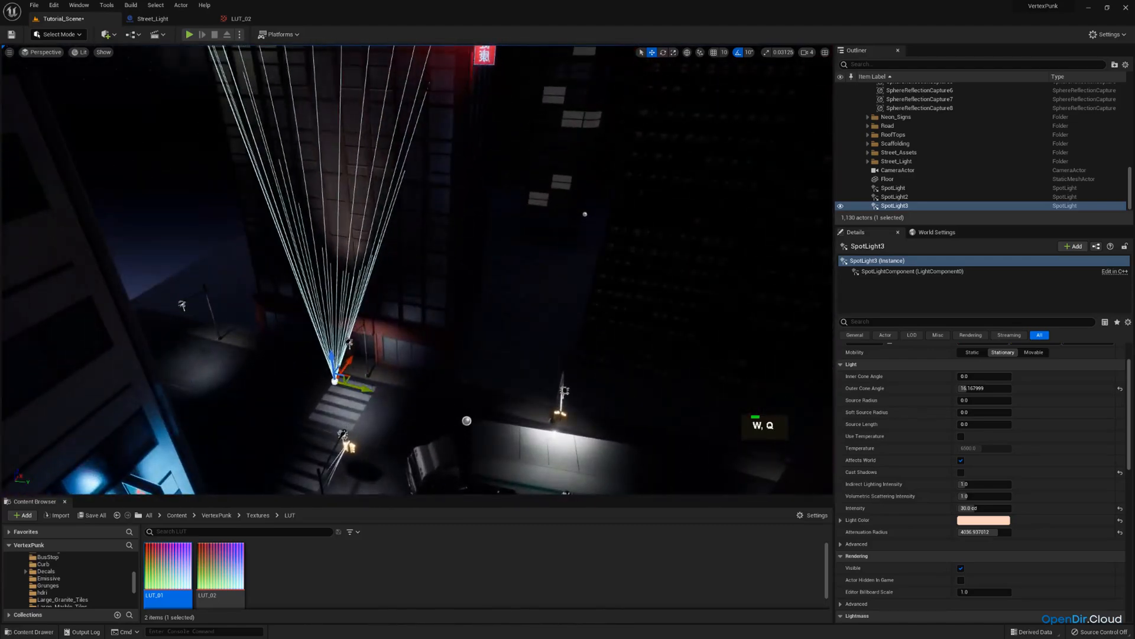
{"action": "left_click", "coordinate": [46, 52]}
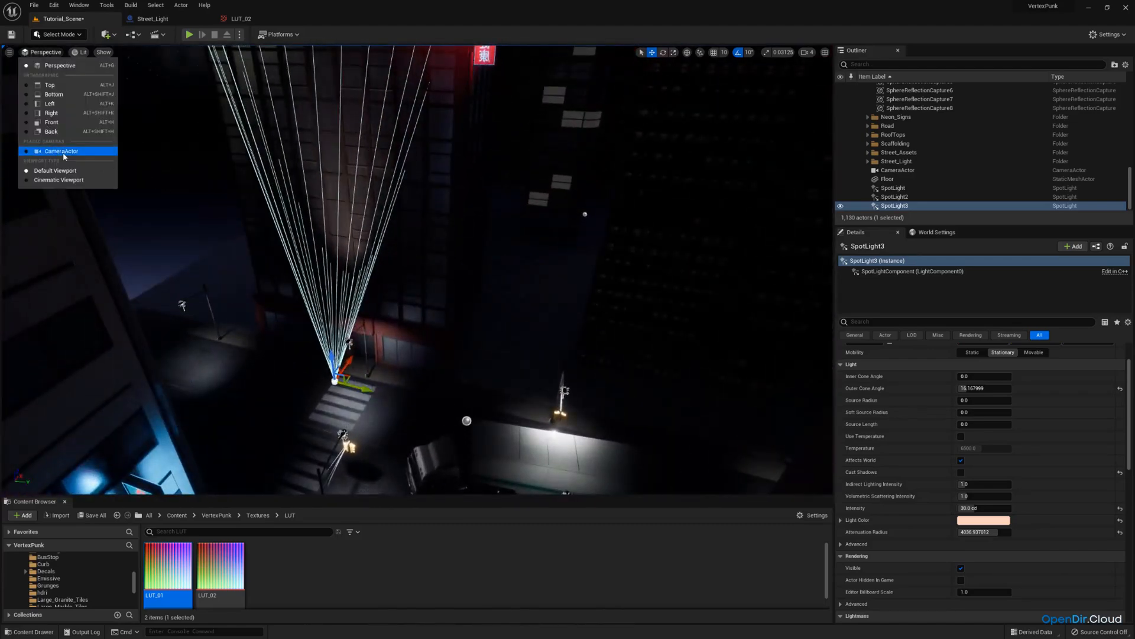
{"action": "left_click", "coordinate": [61, 151]}
{"action": "left_click_drag", "start_coordinate": [391, 353], "coordinate": [400, 351]}
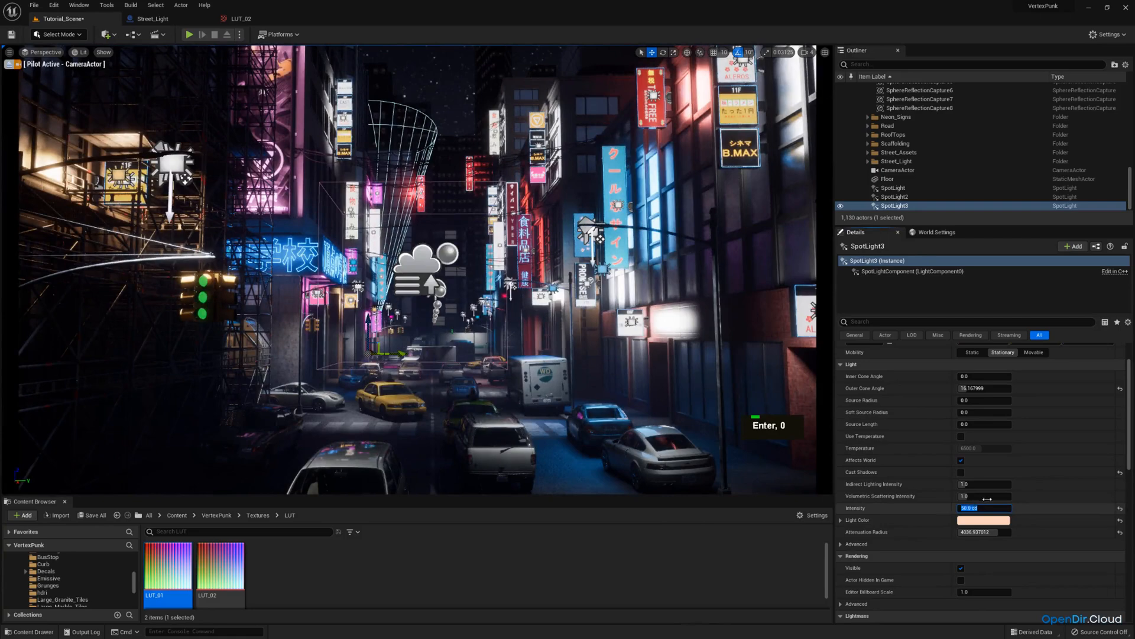
Set the third spot light's colour to blue.
{"action": "left_click", "coordinate": [973, 520]}
{"action": "left_click", "coordinate": [859, 445]}
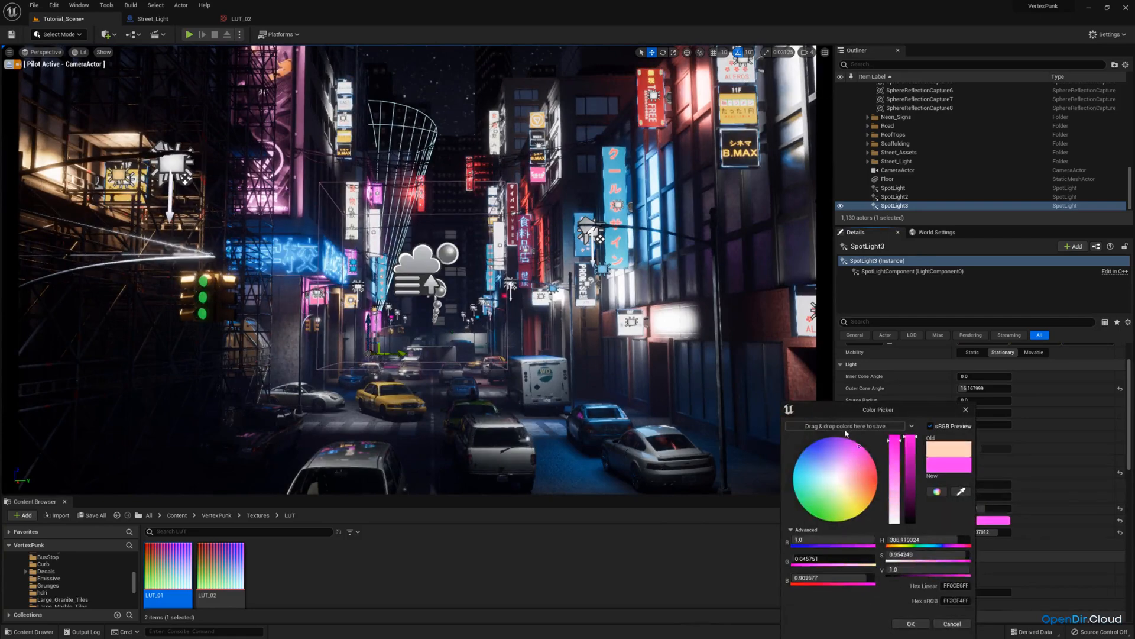
{"action": "mouse_move", "coordinate": [845, 438]}
{"action": "left_mouse_down"}
{"action": "mouse_move", "coordinate": [778, 435]}
{"action": "mouse_move", "coordinate": [783, 425]}
{"action": "mouse_move", "coordinate": [759, 473]}
{"action": "mouse_move", "coordinate": [760, 462]}
{"action": "mouse_move", "coordinate": [799, 461]}
{"action": "left_mouse_up"}
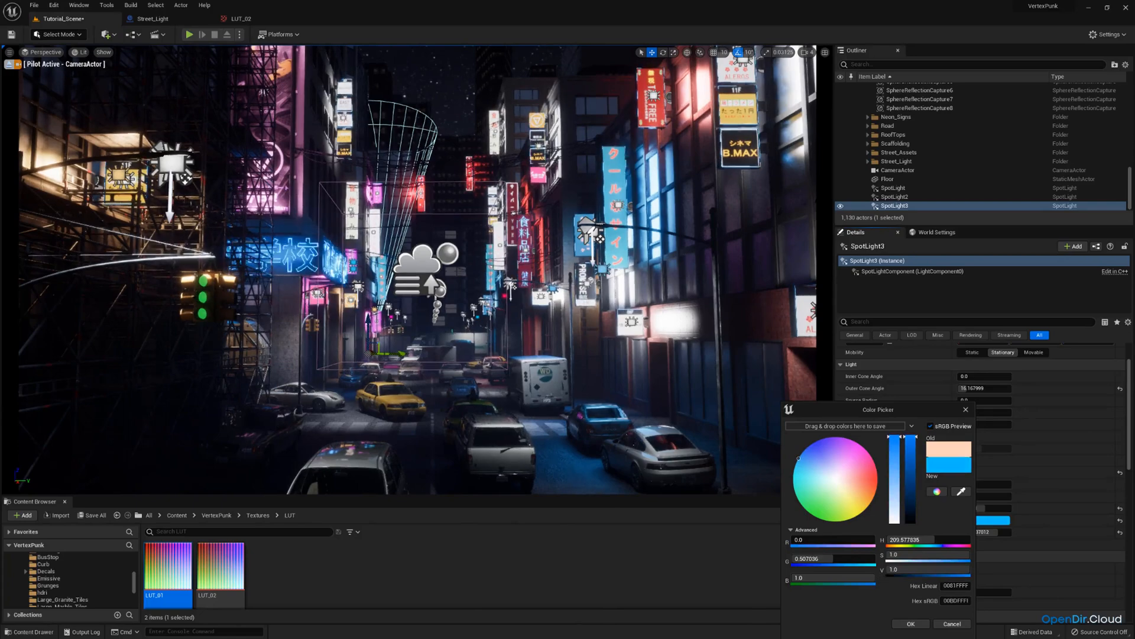
{"action": "left_click", "coordinate": [910, 623]}
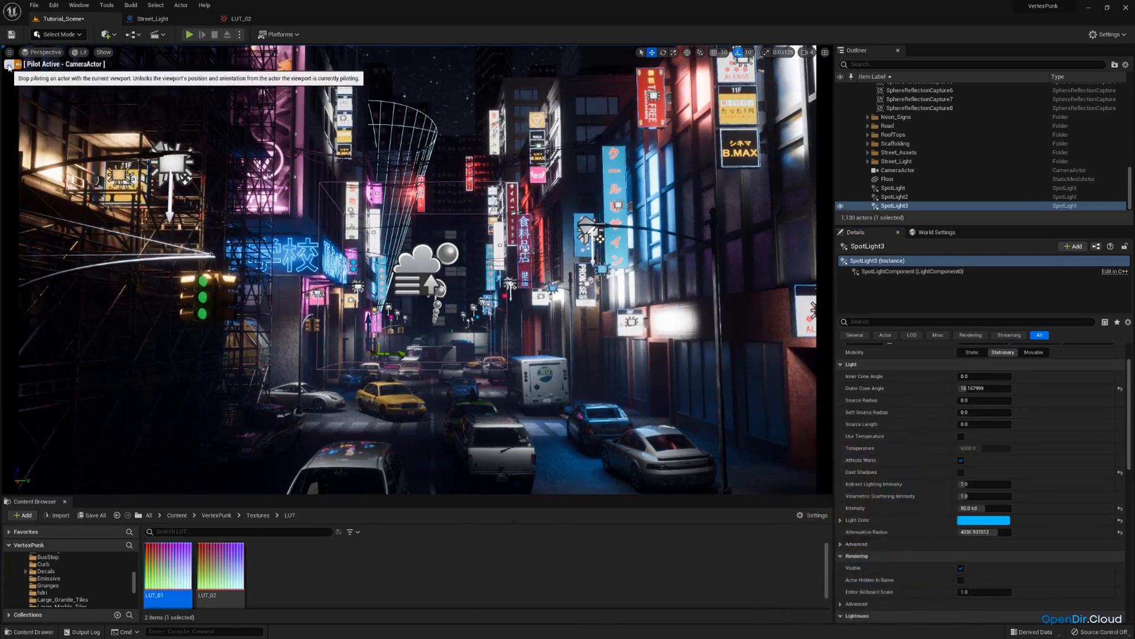
Set the third spot light's colour to red.
{"action": "left_click", "coordinate": [980, 522]}
{"action": "mouse_move", "coordinate": [855, 487]}
{"action": "left_mouse_down"}
{"action": "mouse_move", "coordinate": [920, 506]}
{"action": "mouse_move", "coordinate": [887, 496]}
{"action": "mouse_move", "coordinate": [882, 477]}
{"action": "mouse_move", "coordinate": [897, 479]}
{"action": "left_mouse_up"}
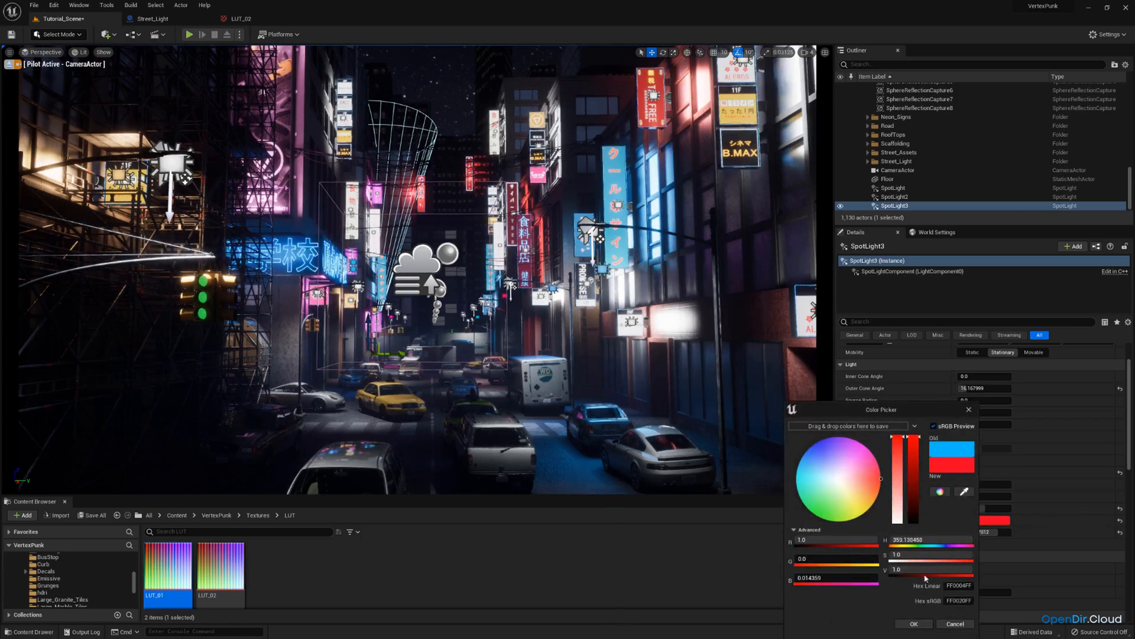
{"action": "left_click", "coordinate": [915, 624]}
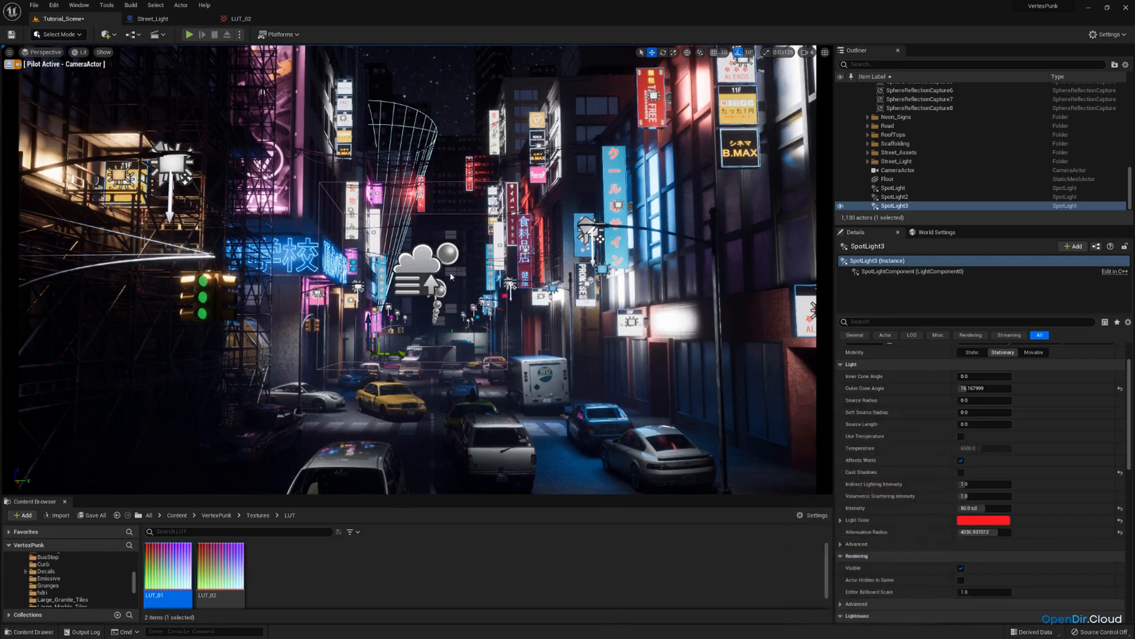
Stop piloting, reposition the third spot light near the crosswalk and set its colour to magenta.
{"action": "left_click", "coordinate": [8, 65]}
{"action": "right_click_drag", "start_coordinate": [748, 421], "coordinate": [730, 393]}
{"action": "key", "text": "w"}
{"action": "key", "text": "d"}
{"action": "left_click", "coordinate": [974, 520]}
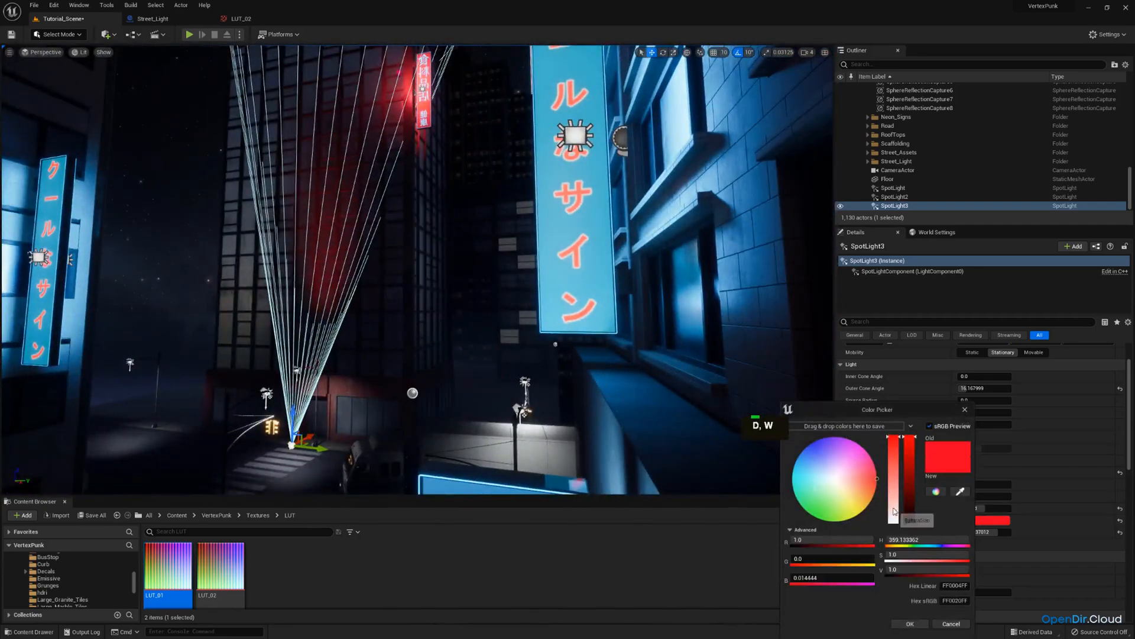
{"action": "left_click_drag", "start_coordinate": [895, 509], "coordinate": [897, 436]}
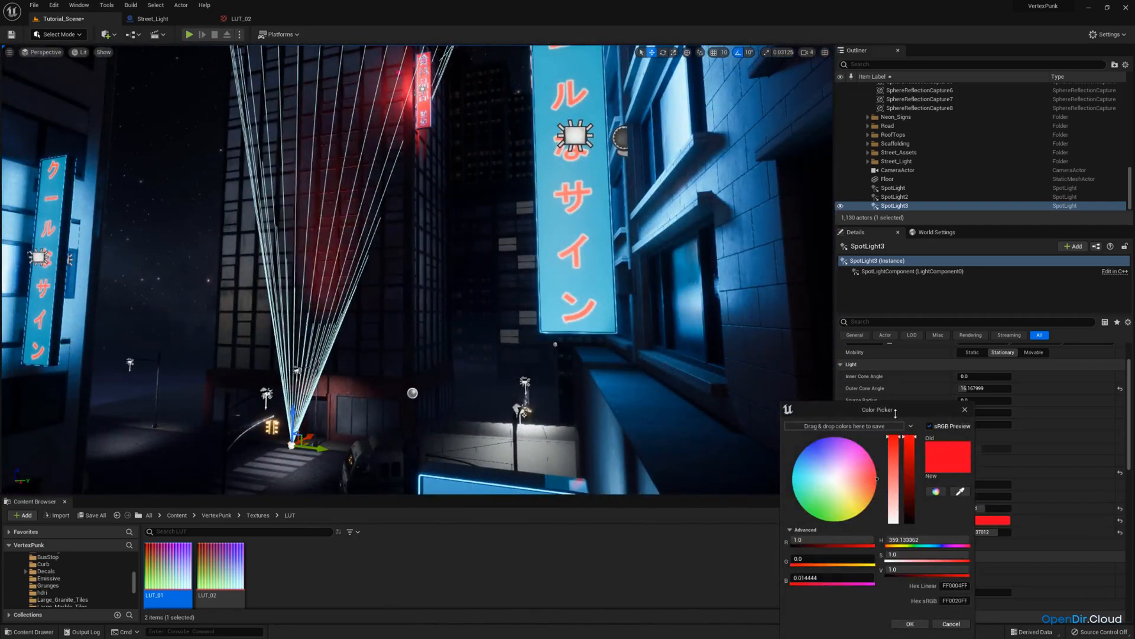
{"action": "right_click_drag", "start_coordinate": [778, 407], "coordinate": [778, 407]}
{"action": "key", "text": "d"}
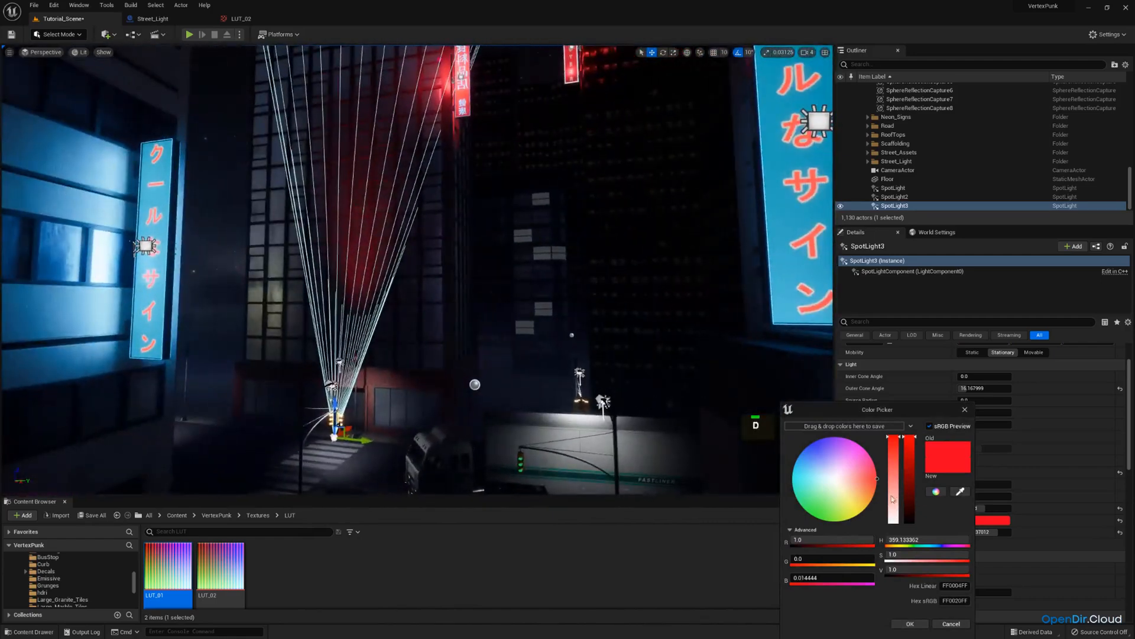
{"action": "left_click_drag", "start_coordinate": [348, 426], "coordinate": [327, 423]}
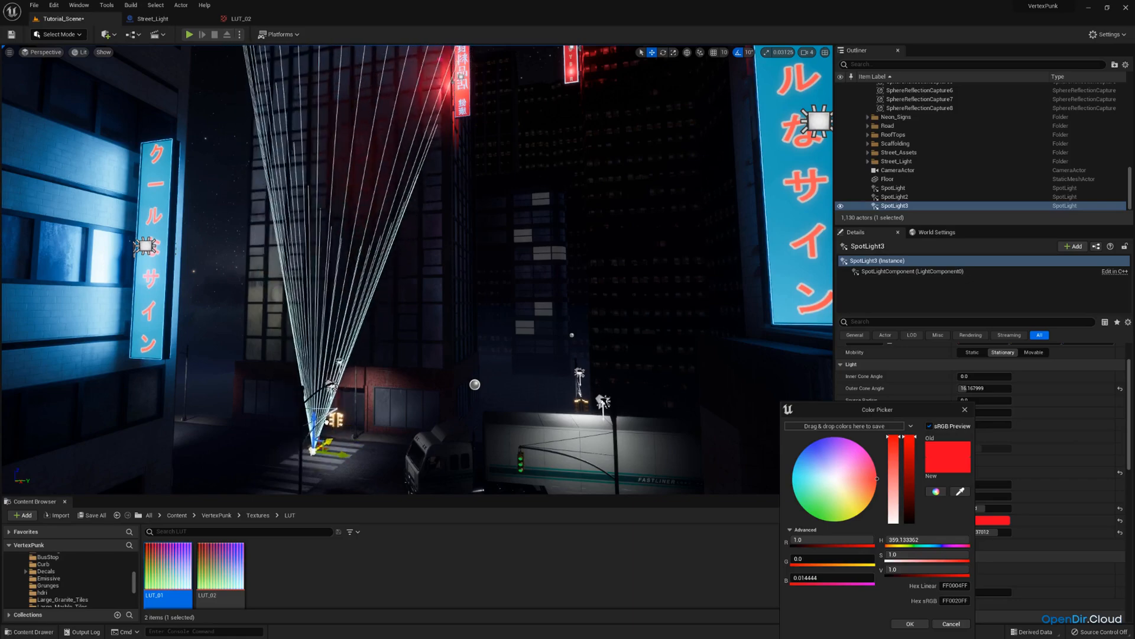
{"action": "mouse_move", "coordinate": [327, 423]}
{"action": "right_mouse_down"}
{"action": "mouse_move", "coordinate": [312, 395]}
{"action": "mouse_move", "coordinate": [308, 420]}
{"action": "right_mouse_up"}
{"action": "key", "text": "e"}
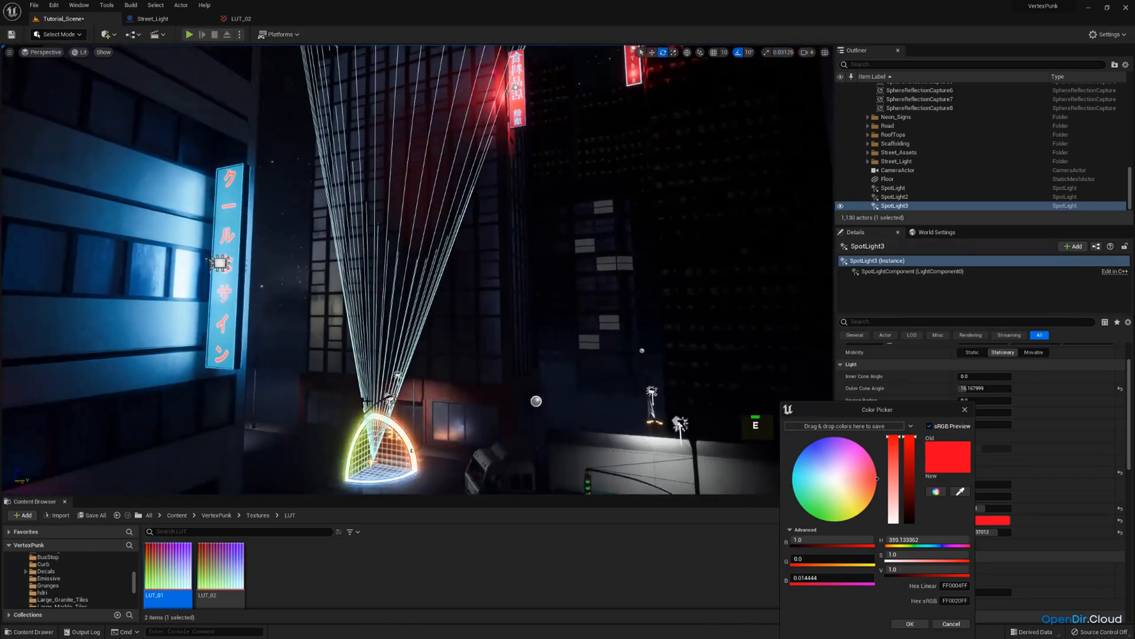
{"action": "key", "text": "w"}
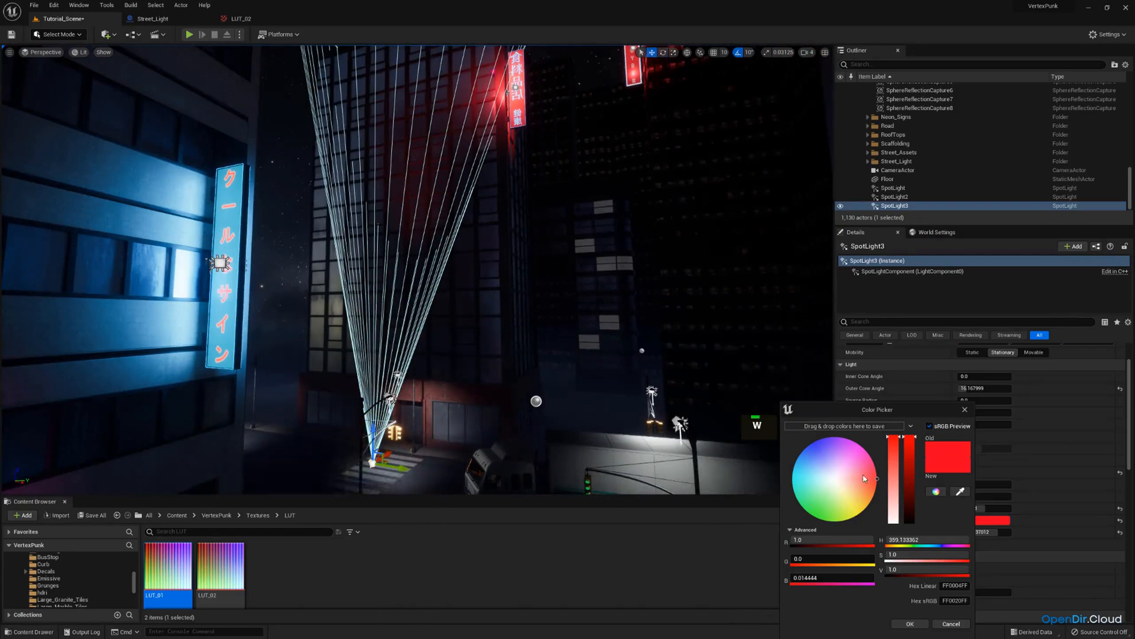
{"action": "left_click_drag", "start_coordinate": [864, 478], "coordinate": [871, 453]}
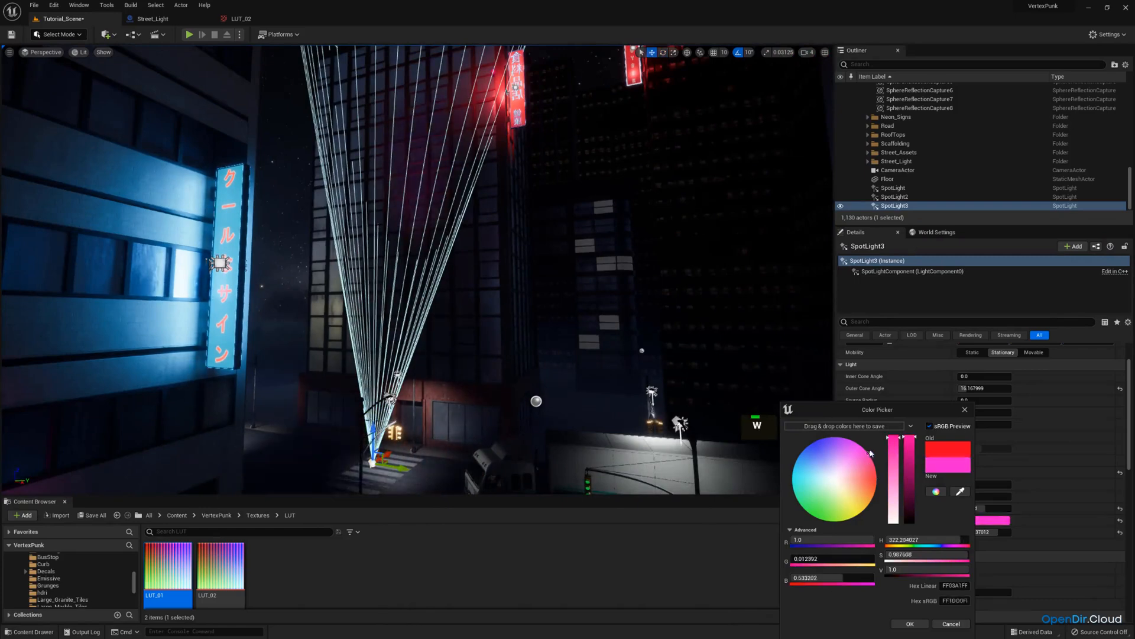
{"action": "left_click", "coordinate": [921, 624]}
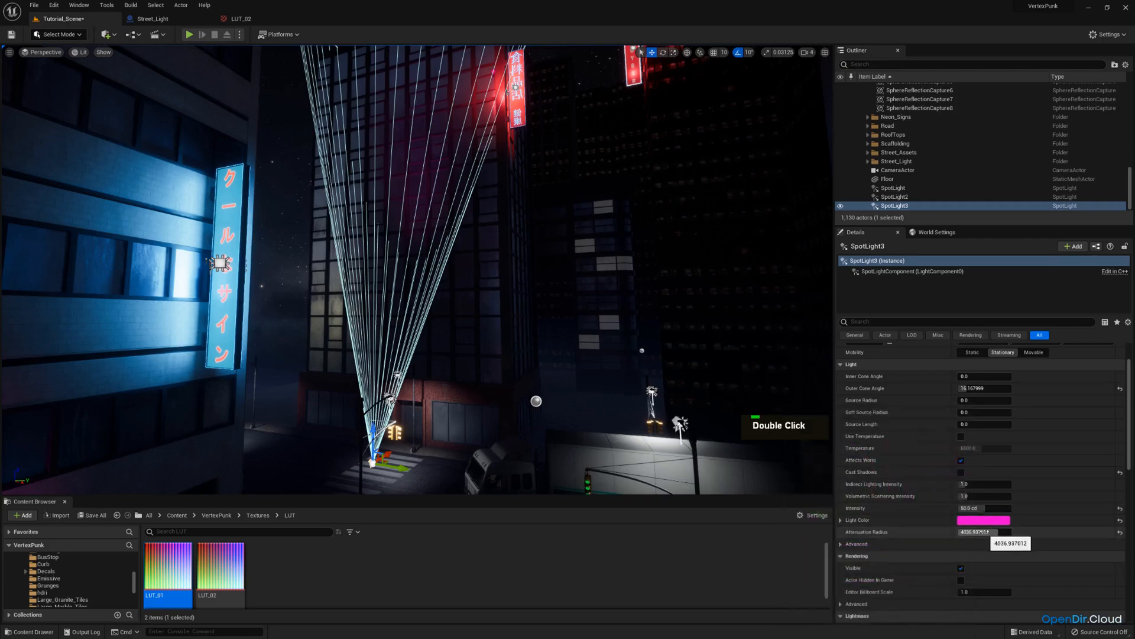
Set the third spot light's attenuation radius to about 5803 and preview through the scene camera.
{"action": "double_click", "coordinate": [980, 531]}
{"action": "left_click_drag", "start_coordinate": [980, 532], "coordinate": [996, 532]}
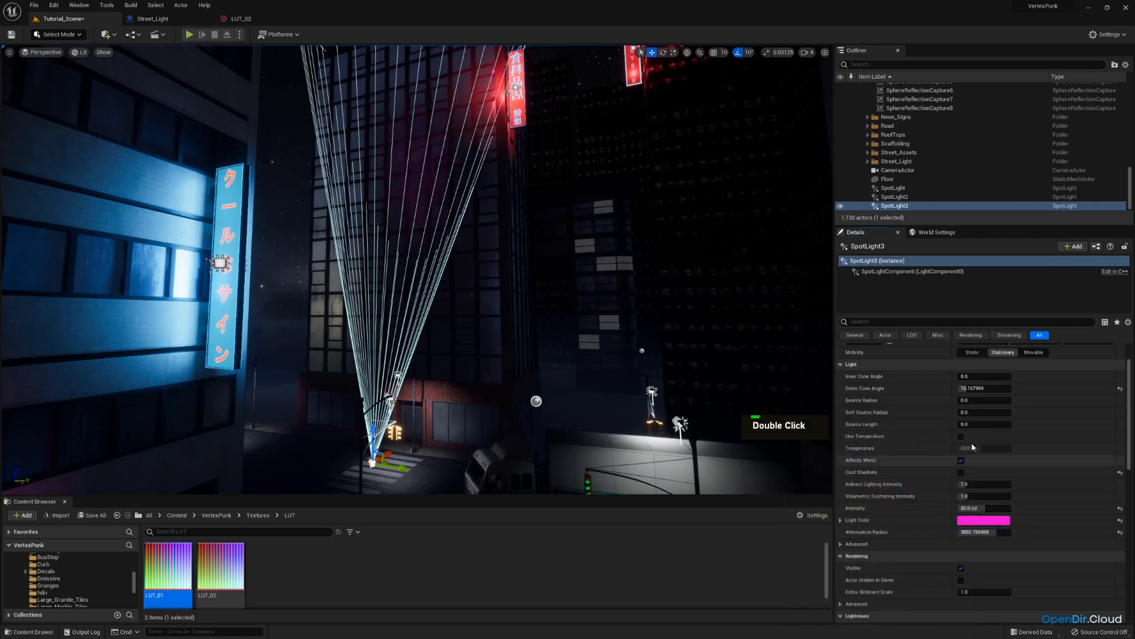
{"action": "left_click", "coordinate": [45, 52]}
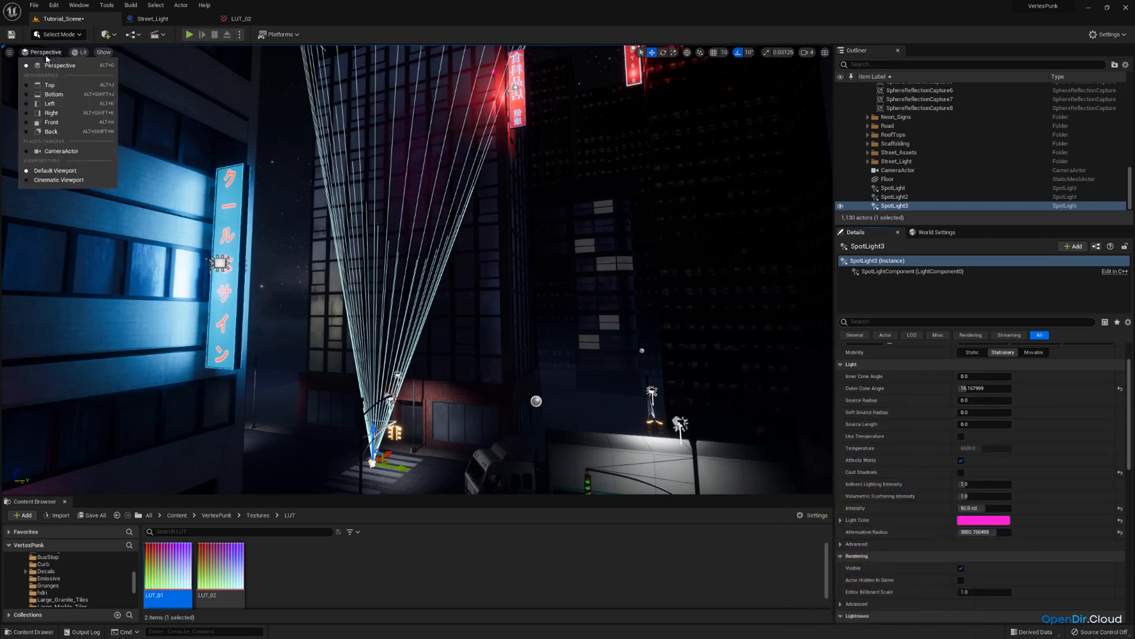
{"action": "left_click", "coordinate": [60, 152]}
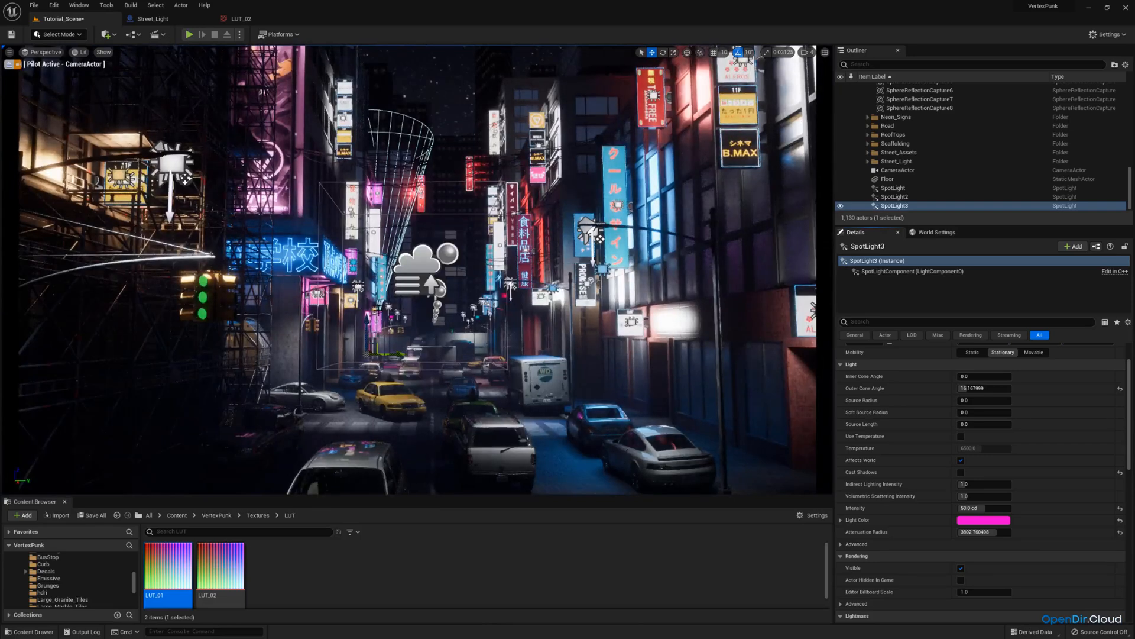
{"action": "mouse_move", "coordinate": [368, 322]}
{"action": "left_mouse_down"}
{"action": "mouse_move", "coordinate": [367, 282]}
{"action": "mouse_move", "coordinate": [368, 329]}
{"action": "mouse_move", "coordinate": [367, 316]}
{"action": "left_mouse_up"}
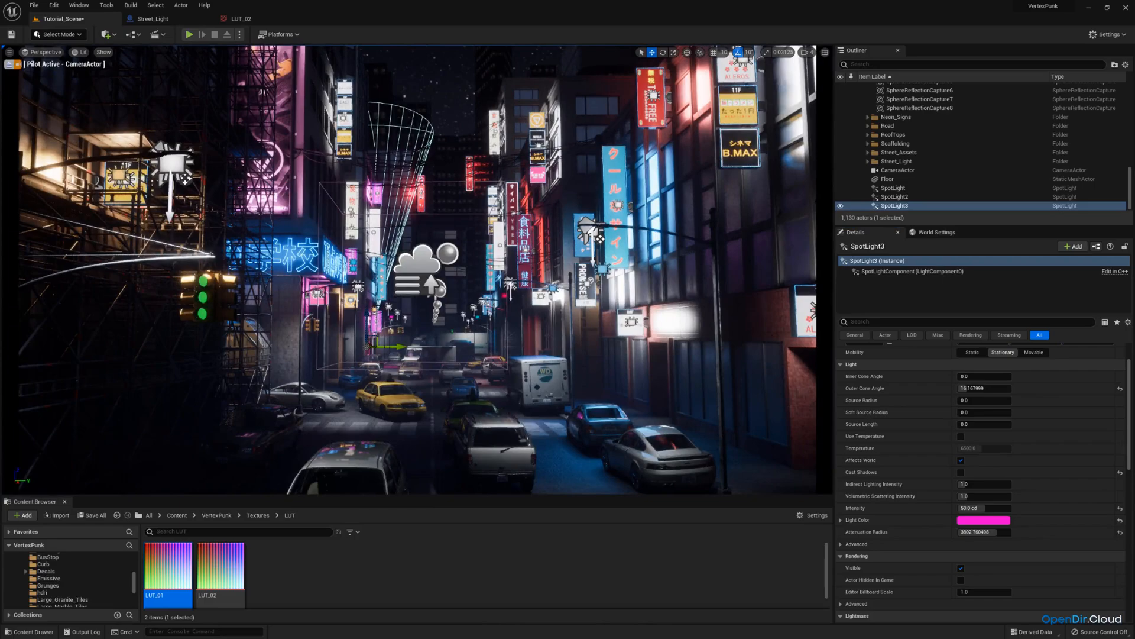
Stop piloting, duplicate the magenta spot light, move the copy up onto another building and preview through the camera.
{"action": "left_click", "coordinate": [9, 64]}
{"action": "right_click_drag", "start_coordinate": [249, 195], "coordinate": [234, 222]}
{"action": "key", "text": "e"}
{"action": "key", "text": "ctrl+c"}
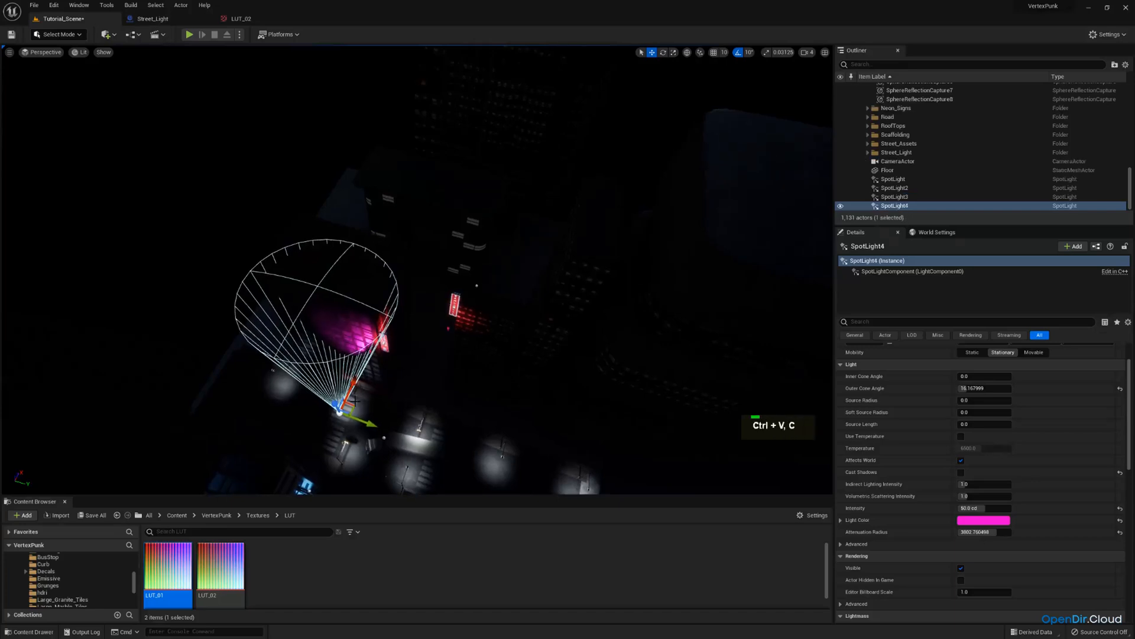
{"action": "left_click_drag", "start_coordinate": [353, 399], "coordinate": [509, 264]}
{"action": "key", "text": "a"}
{"action": "right_click_drag", "start_coordinate": [509, 264], "coordinate": [544, 180]}
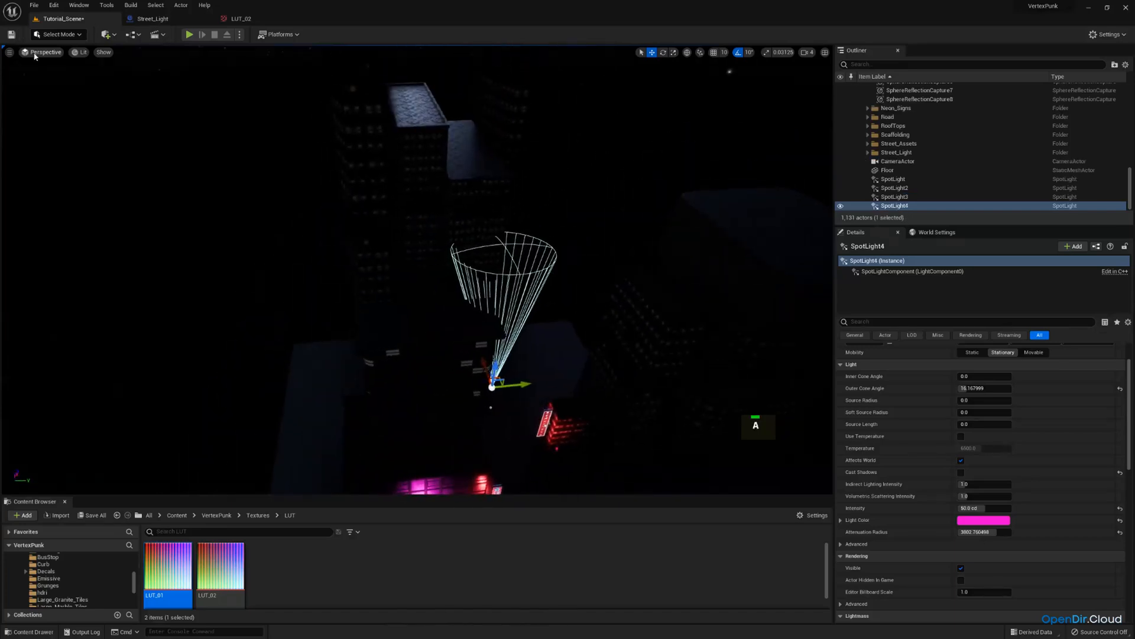
{"action": "left_click", "coordinate": [34, 56]}
{"action": "double_click", "coordinate": [78, 161]}
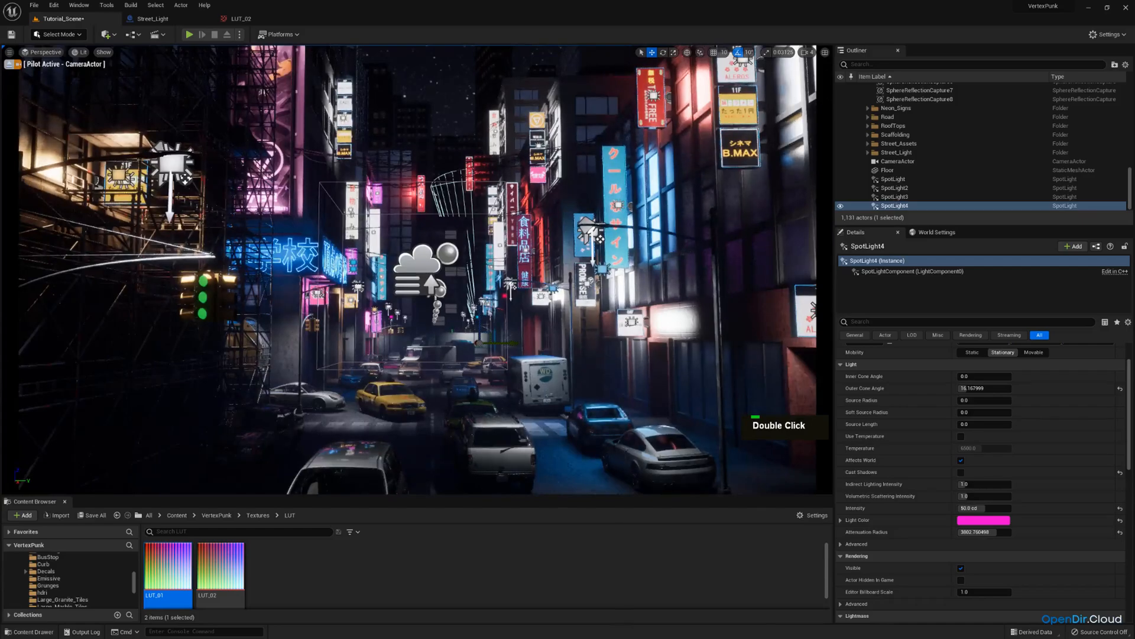
Stop piloting, move the viewport to the fourth spot light on the building and set its light colour to a pale peach.
{"action": "left_click", "coordinate": [9, 64]}
{"action": "key", "text": "w"}
{"action": "right_click_drag", "start_coordinate": [263, 115], "coordinate": [295, 80]}
{"action": "key", "text": "e"}
{"action": "key", "text": "a"}
{"action": "key", "text": "s"}
{"action": "key", "text": "q"}
{"action": "left_click_drag", "start_coordinate": [434, 421], "coordinate": [394, 418]}
{"action": "key", "text": "d"}
{"action": "right_click_drag", "start_coordinate": [394, 418], "coordinate": [245, 414]}
{"action": "key", "text": "s"}
{"action": "left_click_drag", "start_coordinate": [478, 408], "coordinate": [458, 407]}
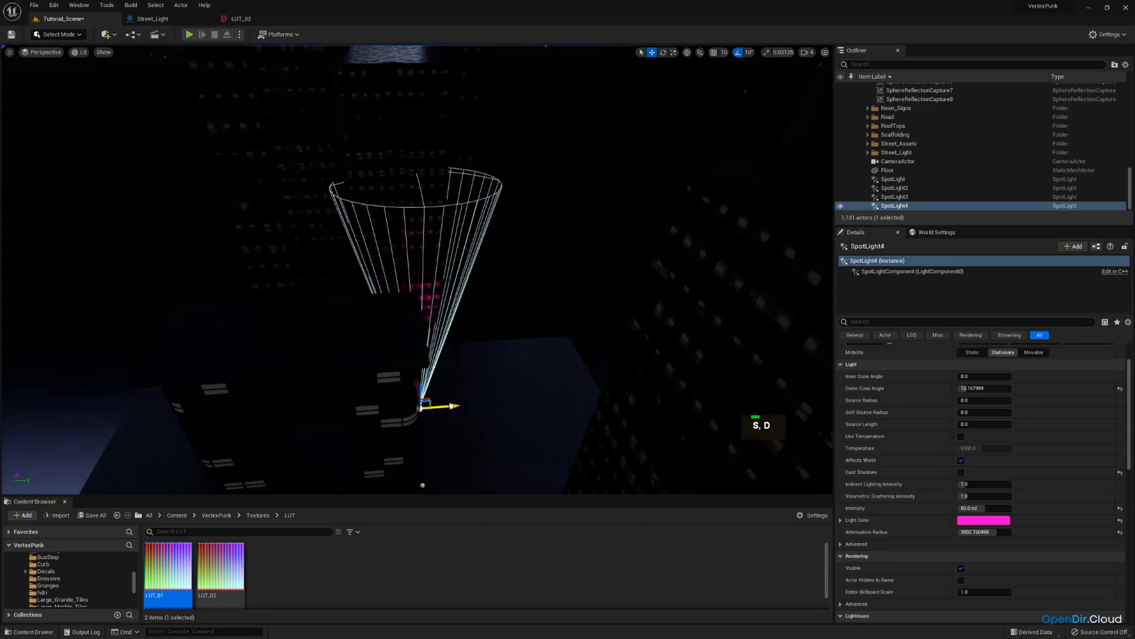
{"action": "left_click", "coordinate": [983, 520]}
{"action": "left_click_drag", "start_coordinate": [871, 495], "coordinate": [869, 488]}
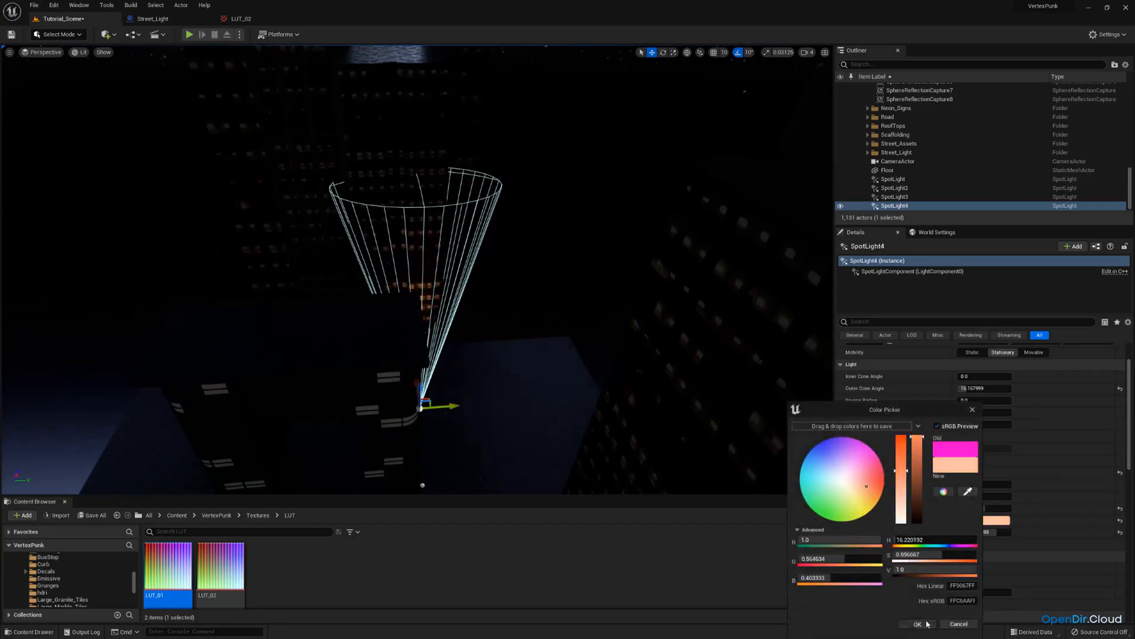
{"action": "left_click", "coordinate": [927, 624]}
Raise the fourth spot light, set its attenuation radius to about 5296 and preview through the scene camera.
{"action": "key", "text": "a"}
{"action": "right_click_drag", "start_coordinate": [510, 399], "coordinate": [479, 390]}
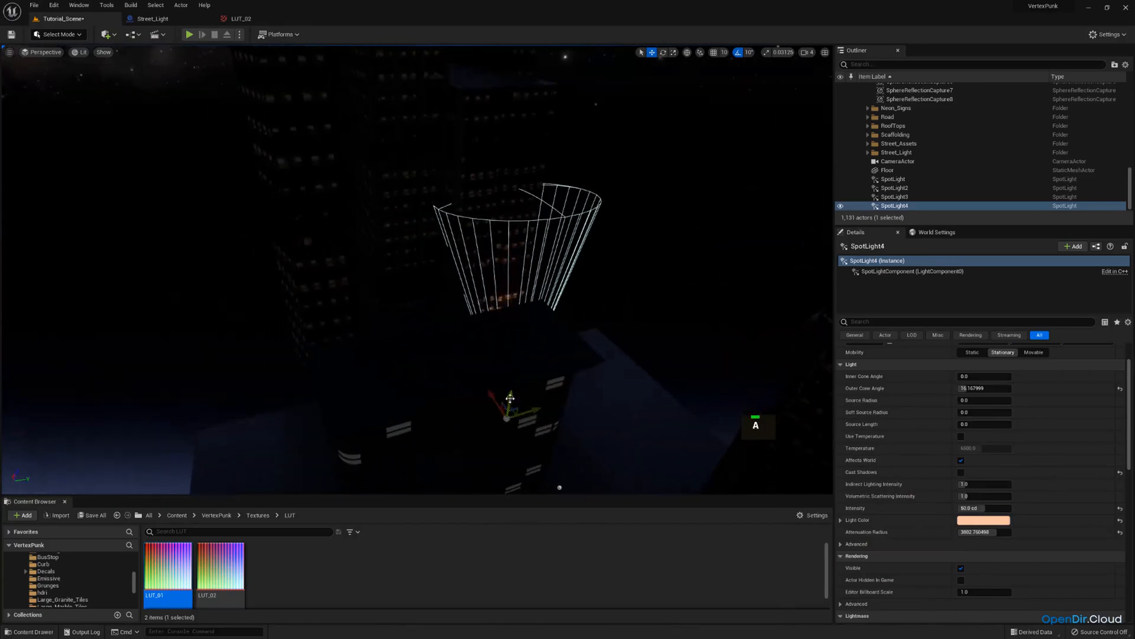
{"action": "left_click_drag", "start_coordinate": [510, 398], "coordinate": [510, 333]}
{"action": "left_click_drag", "start_coordinate": [976, 531], "coordinate": [1004, 532]}
{"action": "right_click_drag", "start_coordinate": [627, 354], "coordinate": [647, 242]}
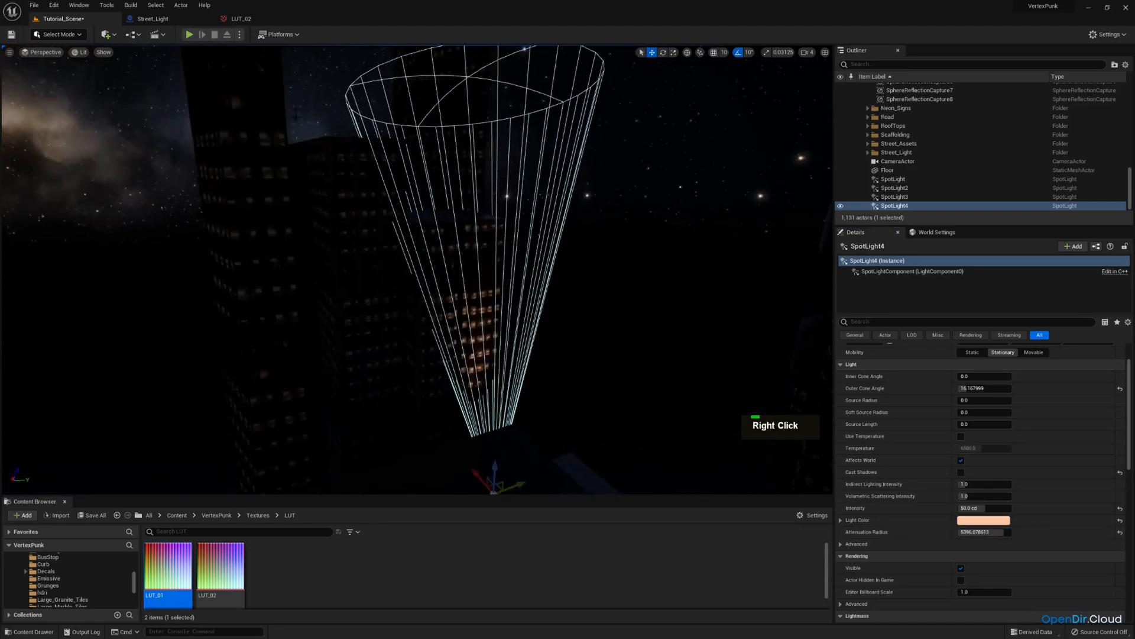
{"action": "left_click", "coordinate": [38, 53]}
{"action": "left_click", "coordinate": [61, 152]}
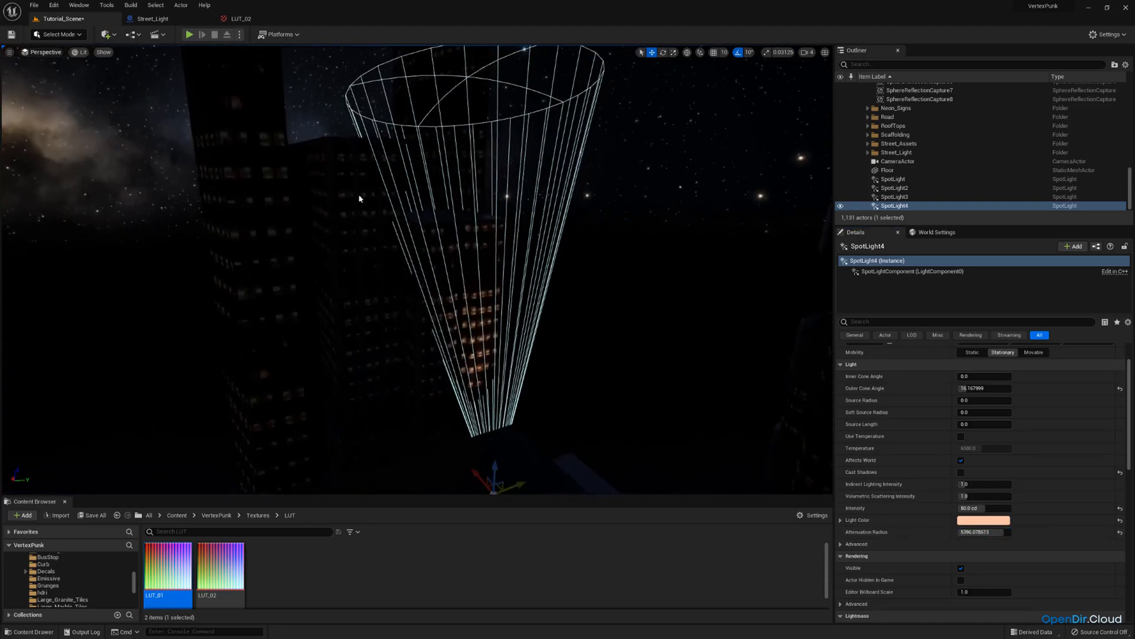
{"action": "mouse_move", "coordinate": [498, 282]}
{"action": "left_mouse_down"}
{"action": "mouse_move", "coordinate": [542, 283]}
{"action": "mouse_move", "coordinate": [490, 282]}
{"action": "mouse_move", "coordinate": [515, 284]}
{"action": "left_mouse_up"}
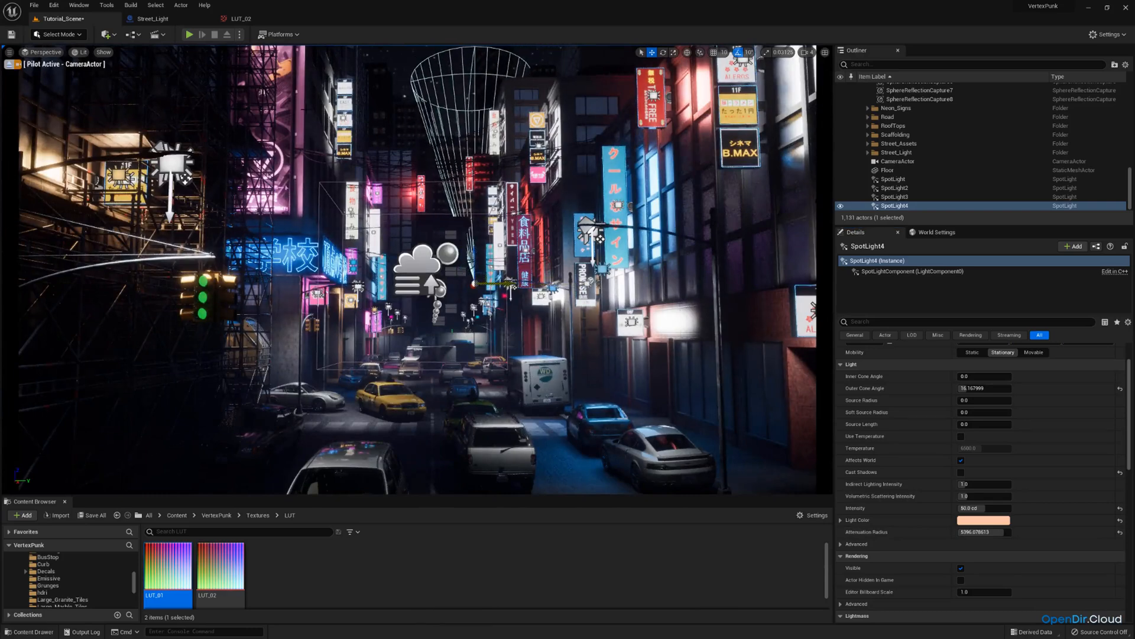
Inspect the camera view with game view toggled, then stop piloting to check the fourth spot light and return to the scene camera.
{"action": "left_click", "coordinate": [454, 230]}
{"action": "key", "text": "g"}
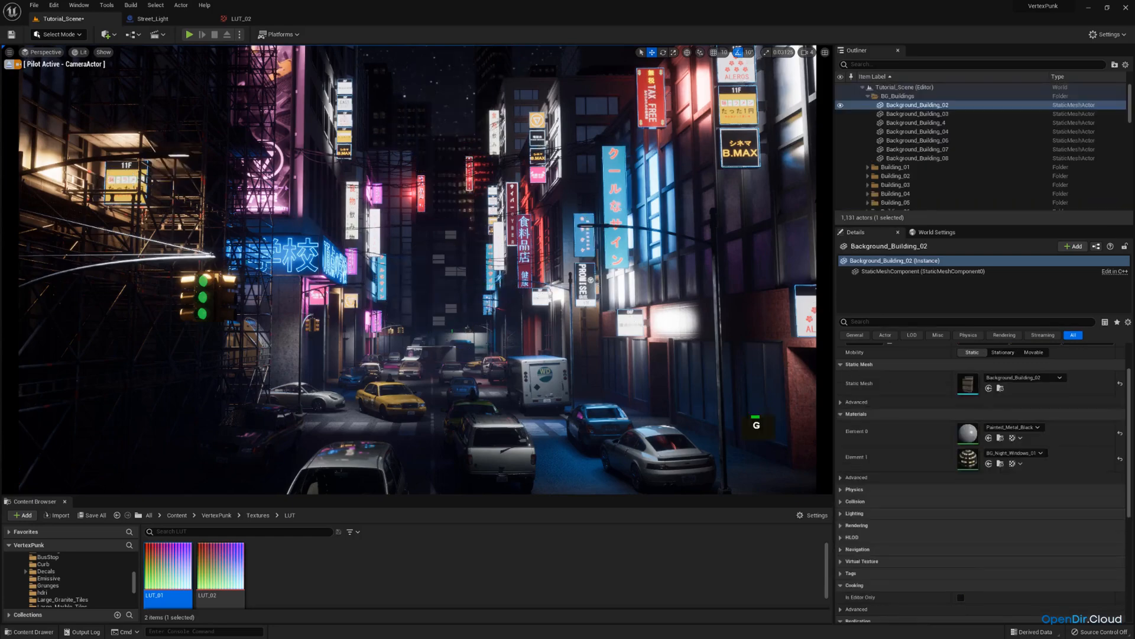
{"action": "key", "text": "g"}
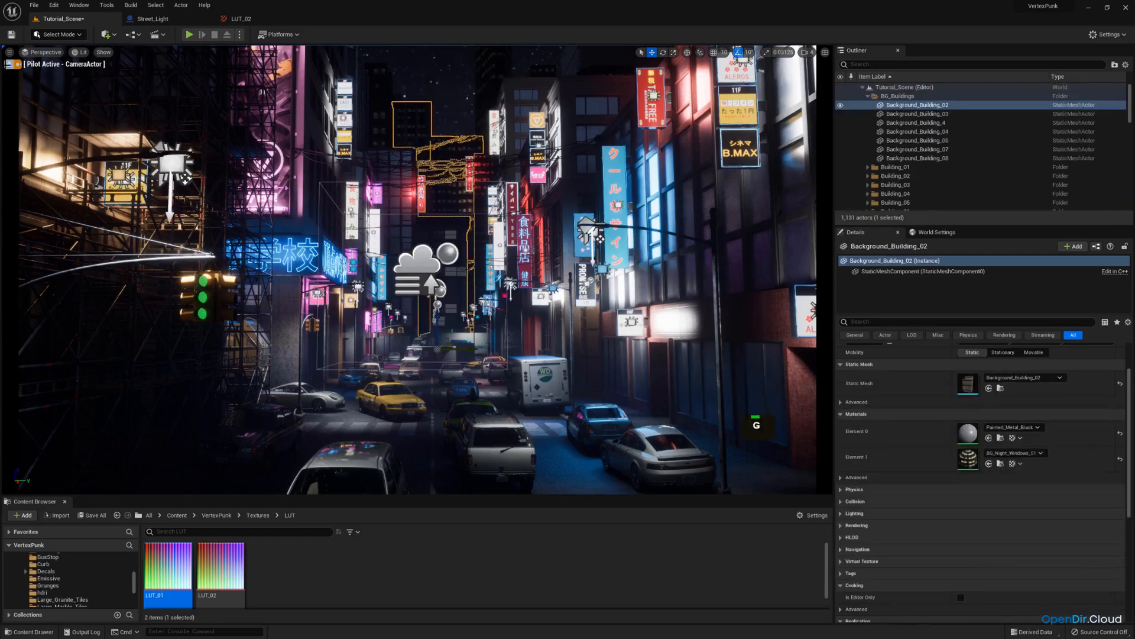
{"action": "left_click", "coordinate": [8, 64]}
{"action": "key", "text": "w"}
{"action": "mouse_move", "coordinate": [414, 266]}
{"action": "right_mouse_down"}
{"action": "mouse_move", "coordinate": [417, 243]}
{"action": "mouse_move", "coordinate": [411, 255]}
{"action": "right_mouse_up"}
{"action": "key", "text": "e"}
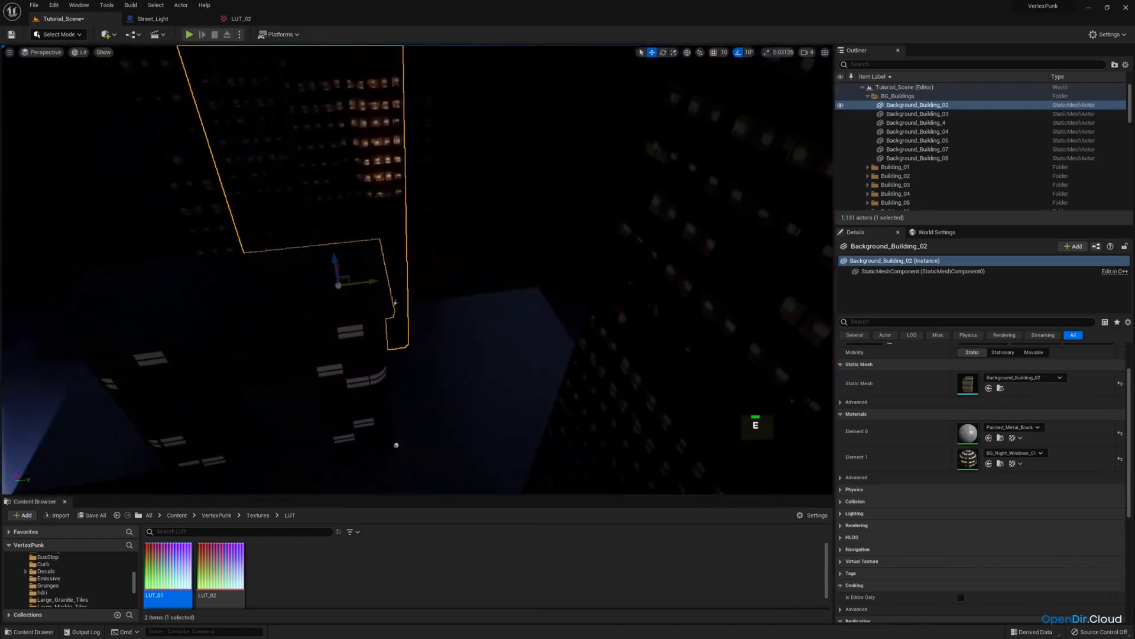
{"action": "left_click", "coordinate": [395, 302]}
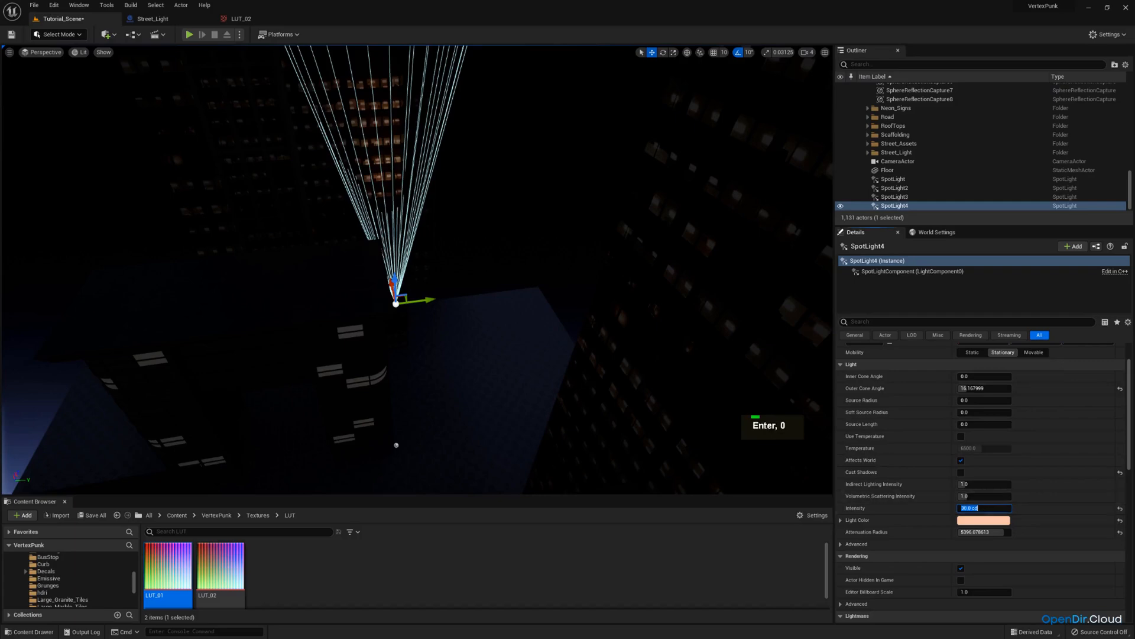
{"action": "left_click", "coordinate": [46, 53]}
{"action": "left_click", "coordinate": [74, 158]}
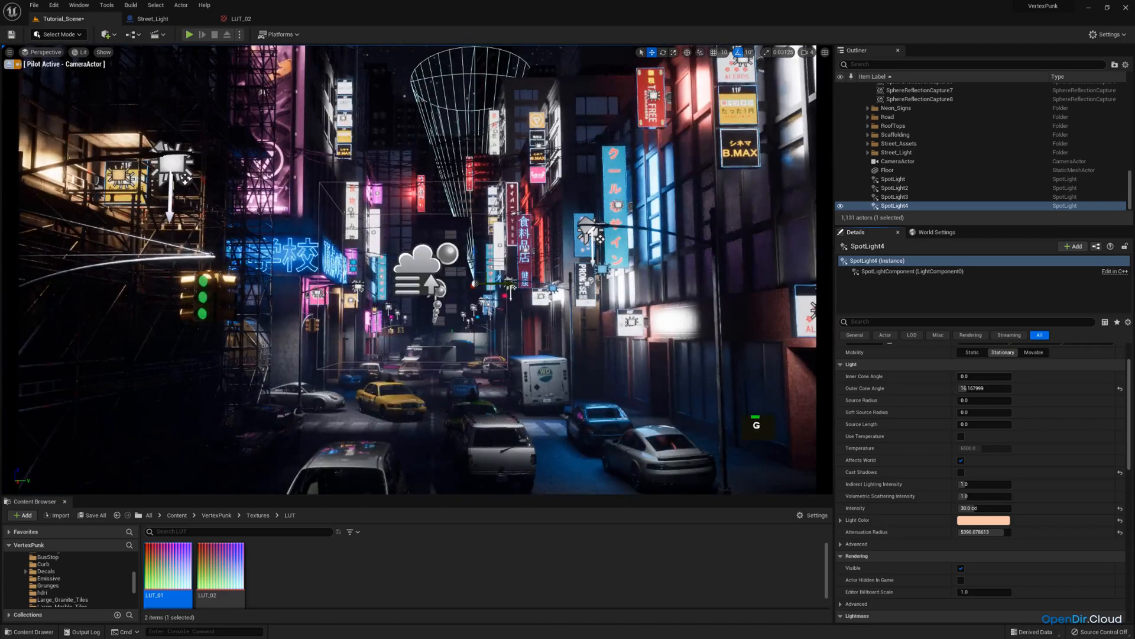
Toggle game view in the camera view and save all changes to the level.
{"action": "left_click", "coordinate": [384, 236]}
{"action": "key", "text": "g"}
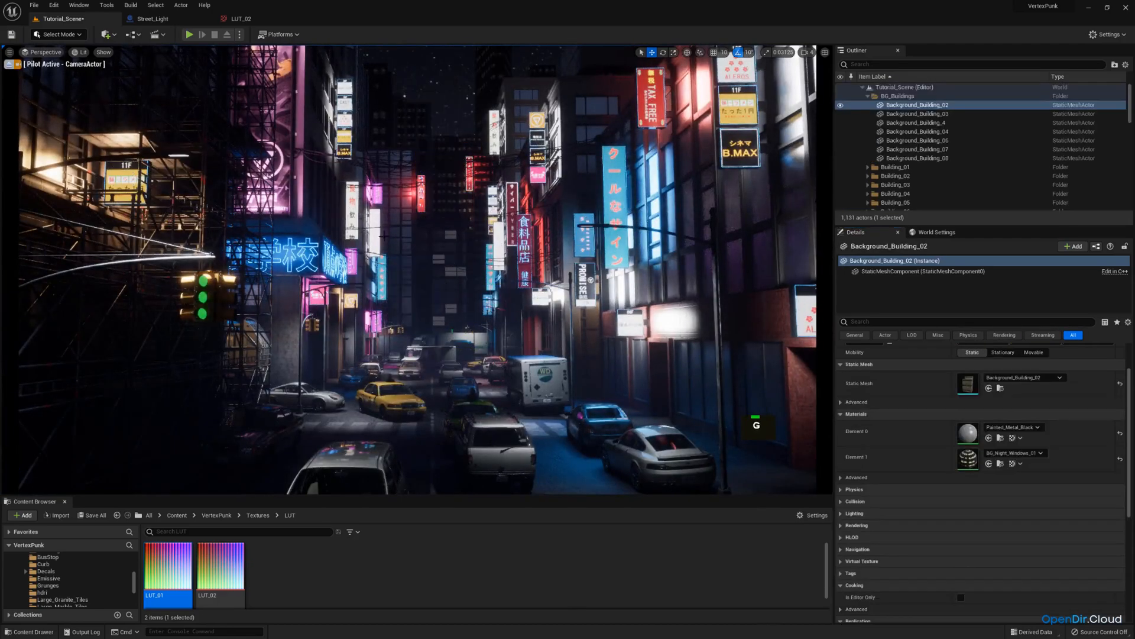
{"action": "left_click", "coordinate": [100, 524]}
{"action": "left_click", "coordinate": [641, 429]}
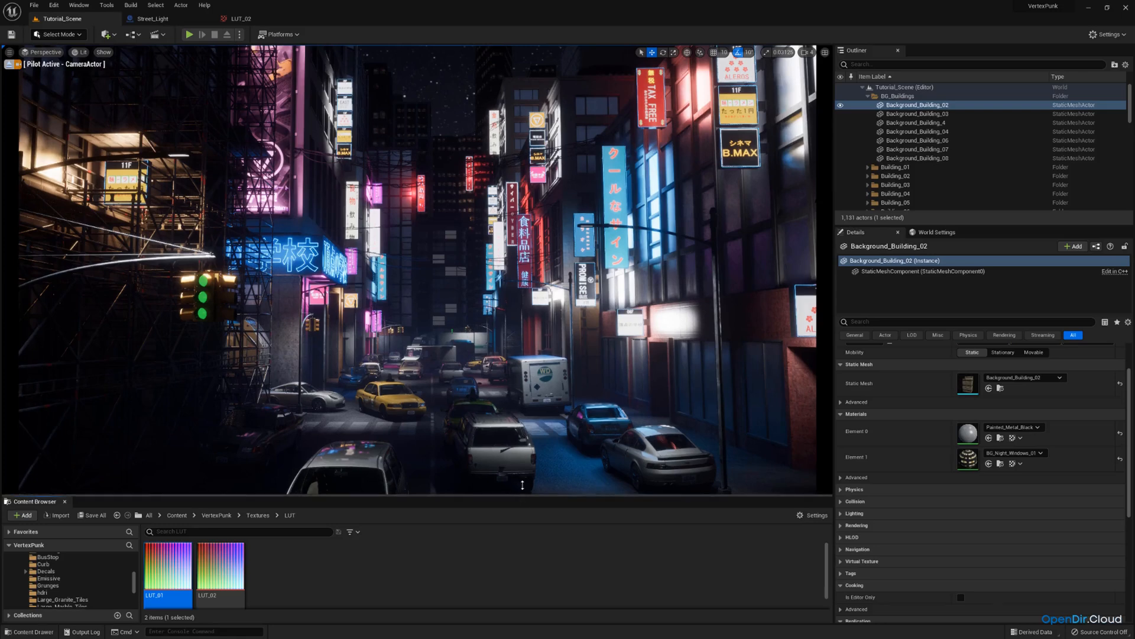
{"action": "left_click_drag", "start_coordinate": [523, 496], "coordinate": [523, 479]}
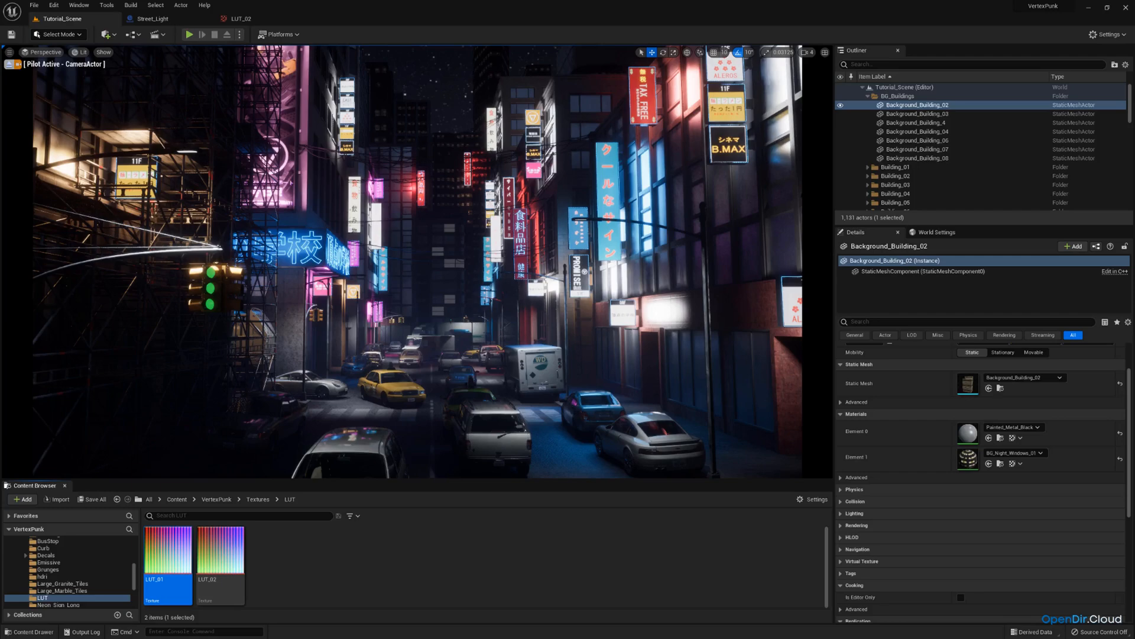
Stop piloting, select a window panel on the red-lit building and apply the Fake_Glass_Light material to its glass.
{"action": "left_click", "coordinate": [9, 64]}
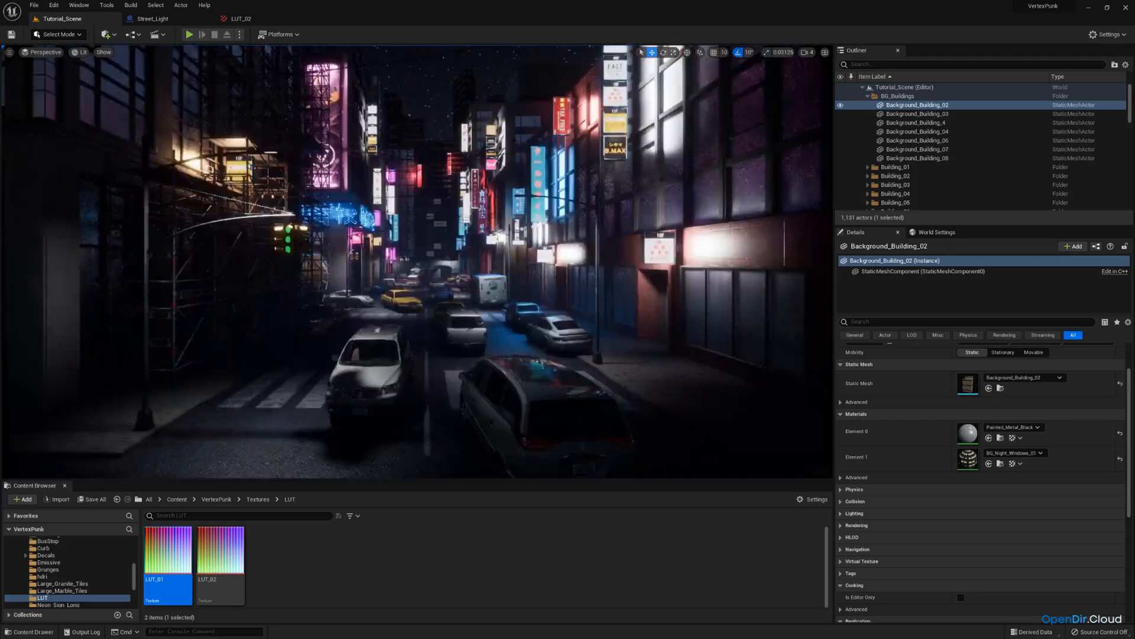
{"action": "key", "text": "e"}
{"action": "right_click_drag", "start_coordinate": [414, 260], "coordinate": [609, 239]}
{"action": "scroll", "coordinate": [550, 178], "scroll_direction": "down", "scroll_amount": 1}
{"action": "key", "text": "a"}
{"action": "key", "text": "w"}
{"action": "key", "text": "e"}
{"action": "key", "text": "d"}
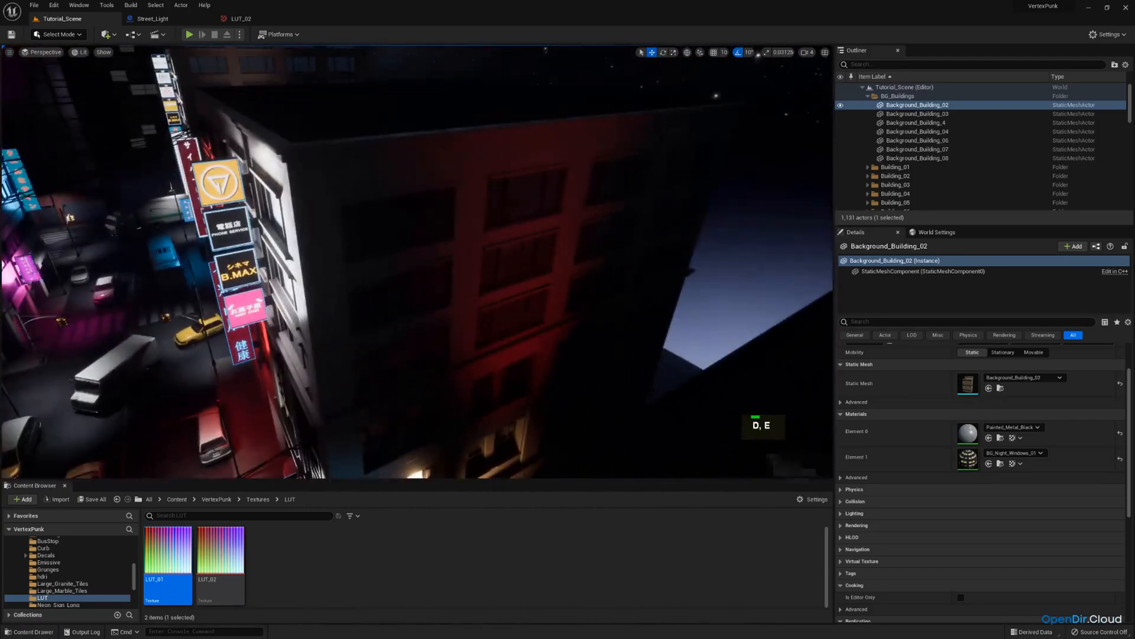
{"action": "left_click", "coordinate": [520, 254]}
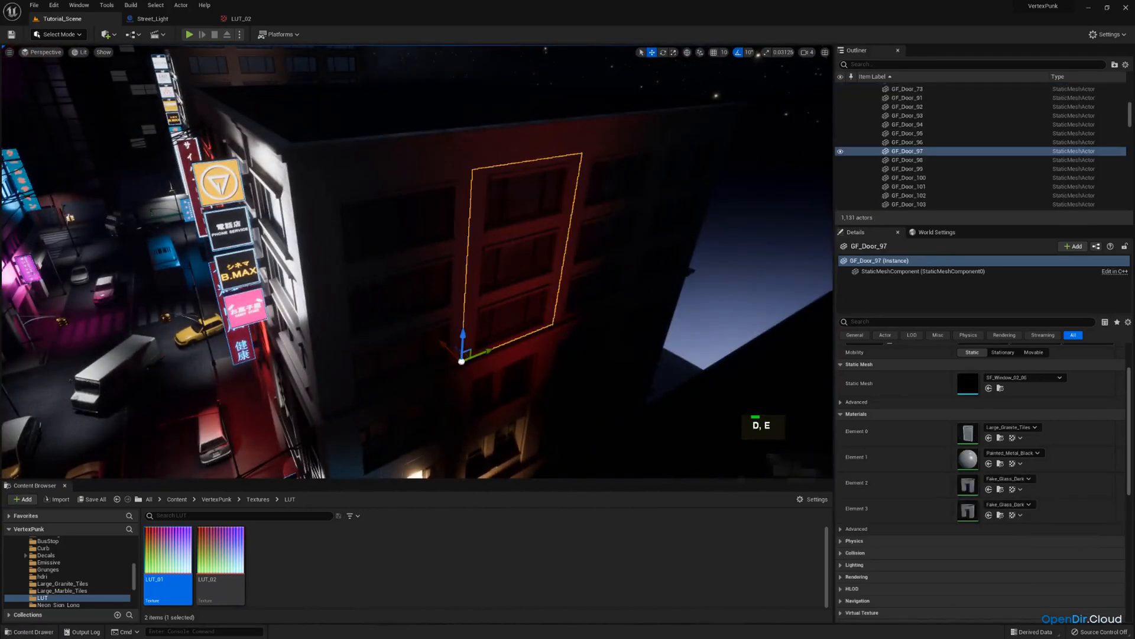
{"action": "left_click", "coordinate": [1000, 389]}
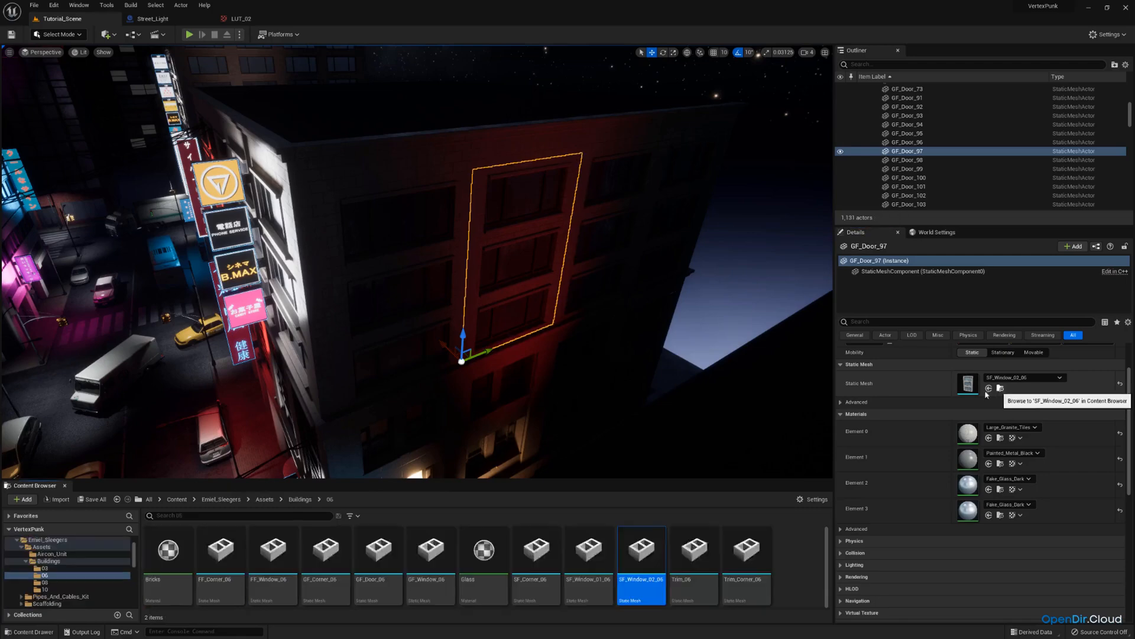
{"action": "left_click", "coordinate": [1005, 489]}
{"action": "scroll", "coordinate": [662, 548], "scroll_direction": "down", "scroll_amount": 2}
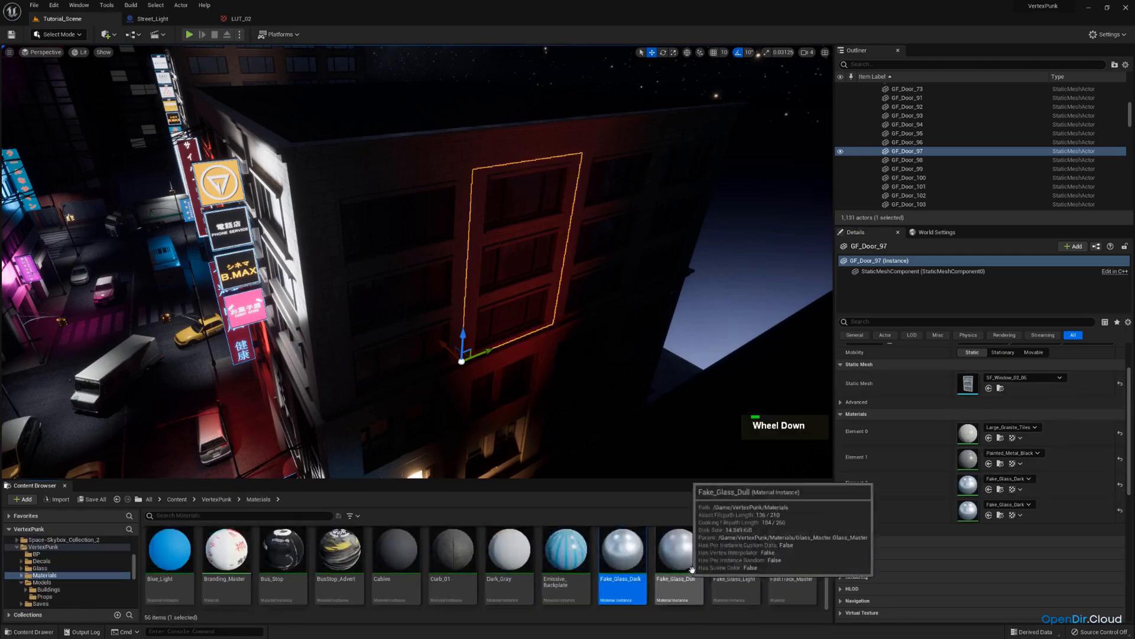
{"action": "scroll", "coordinate": [692, 570], "scroll_direction": "up", "scroll_amount": 1}
{"action": "left_click_drag", "start_coordinate": [736, 549], "coordinate": [509, 259]}
Apply Fake_Glass_Light to the neighbouring window panel and preview through the scene camera.
{"action": "right_click_drag", "start_coordinate": [509, 258], "coordinate": [510, 259]}
{"action": "key", "text": "s"}
{"action": "key", "text": "d"}
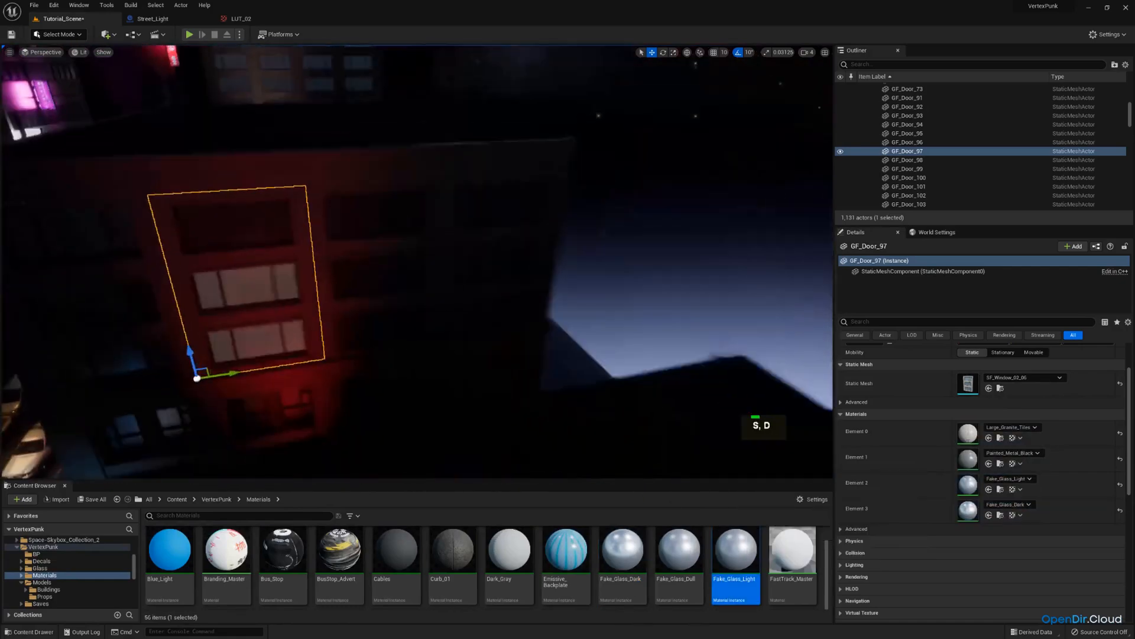
{"action": "left_click", "coordinate": [362, 260]}
{"action": "left_click_drag", "start_coordinate": [737, 550], "coordinate": [377, 223]}
{"action": "key", "text": "w"}
{"action": "right_click_drag", "start_coordinate": [377, 223], "coordinate": [378, 223]}
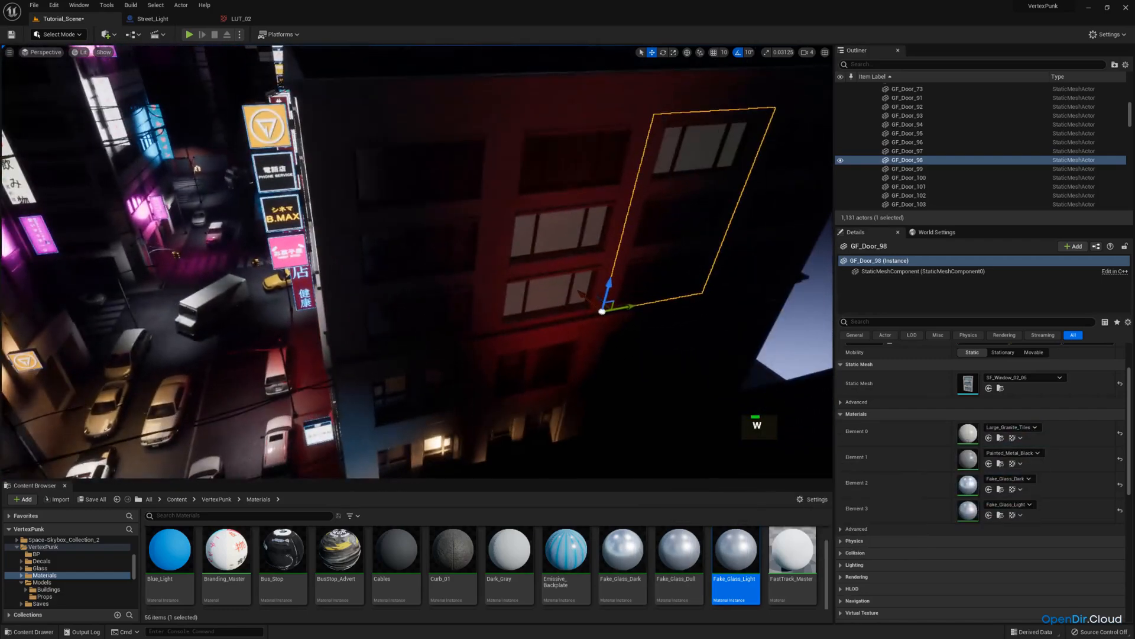
{"action": "left_click", "coordinate": [40, 52]}
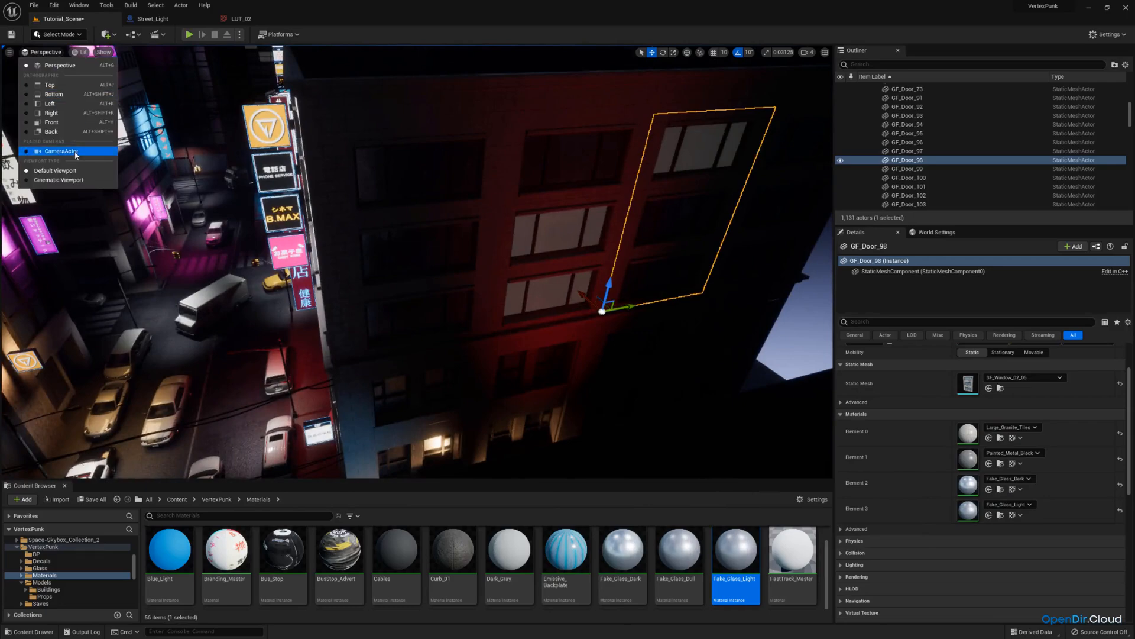
{"action": "left_click", "coordinate": [61, 151]}
Apply Fake_Glass_Light to a window panel high on the right-hand building, then stop piloting.
{"action": "left_click", "coordinate": [590, 105]}
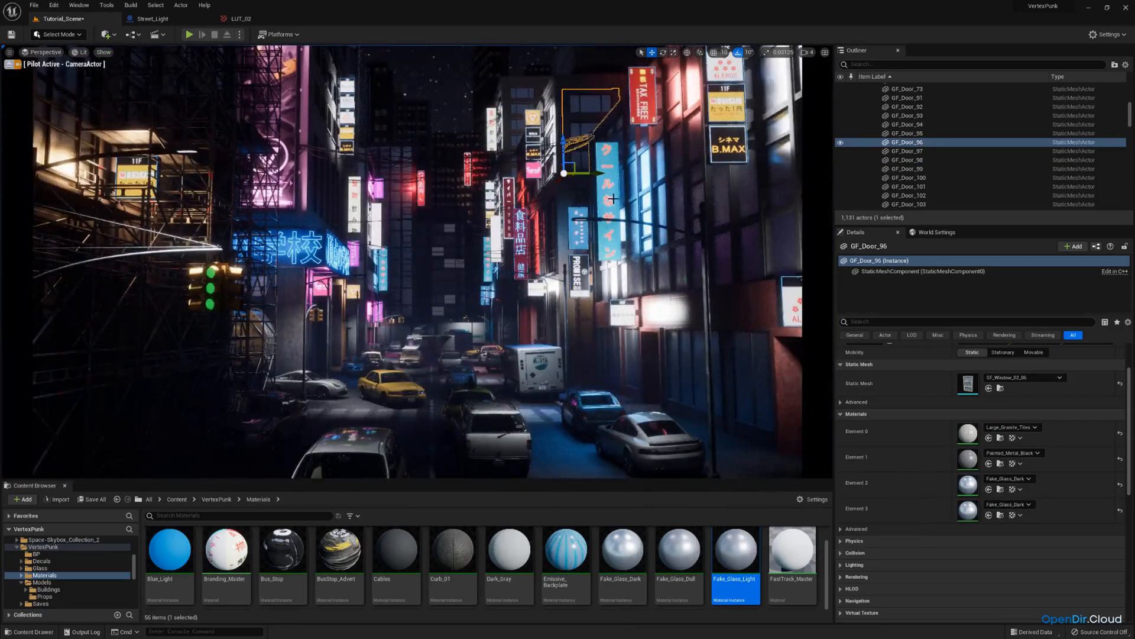
{"action": "left_click_drag", "start_coordinate": [735, 556], "coordinate": [588, 103]}
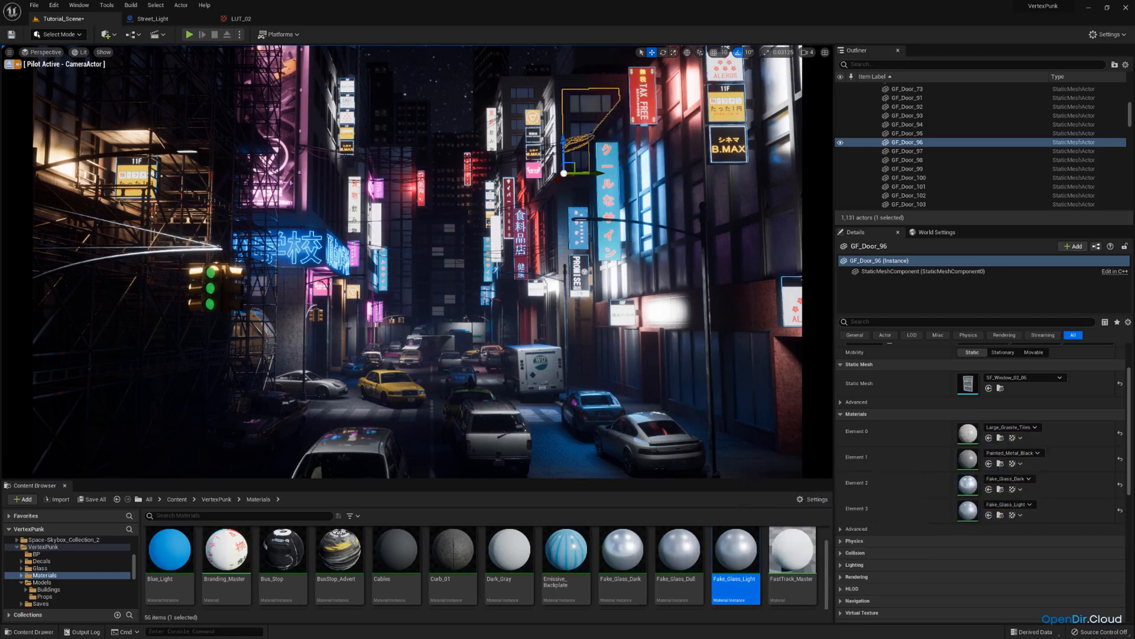
{"action": "left_click", "coordinate": [9, 64]}
{"action": "key", "text": "e"}
{"action": "right_click_drag", "start_coordinate": [414, 249], "coordinate": [444, 296]}
Apply Fake_Glass_Light to several window panels on the tall building's facade.
{"action": "left_click", "coordinate": [409, 230]}
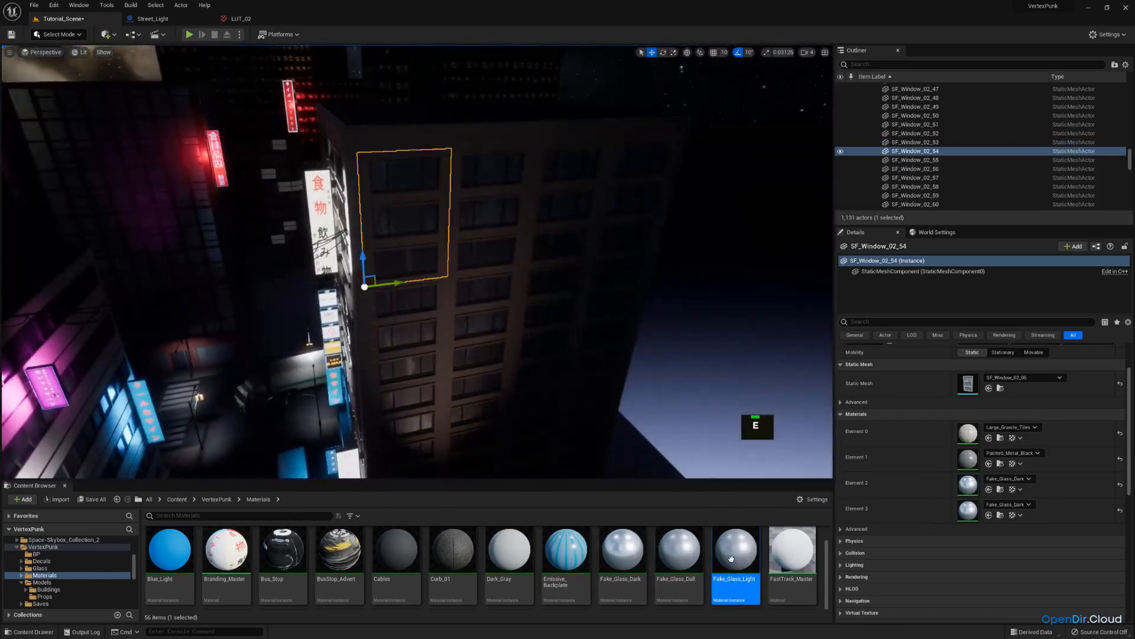
{"action": "left_click_drag", "start_coordinate": [734, 556], "coordinate": [409, 250]}
{"action": "left_click", "coordinate": [487, 214]}
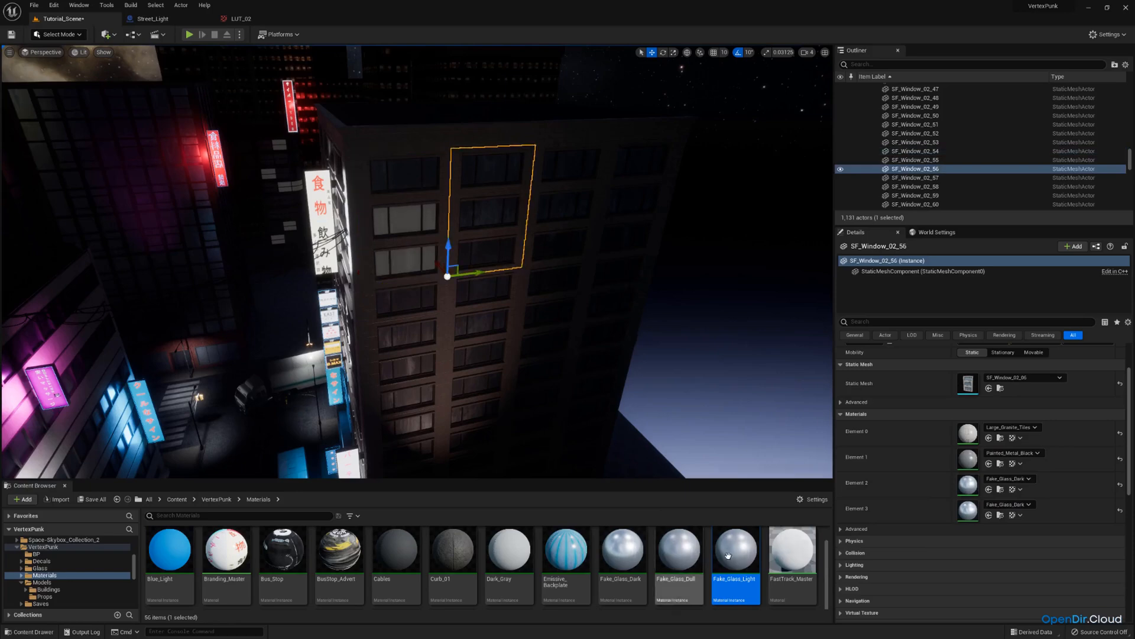
{"action": "left_click_drag", "start_coordinate": [735, 553], "coordinate": [491, 168]}
{"action": "left_click", "coordinate": [486, 308]}
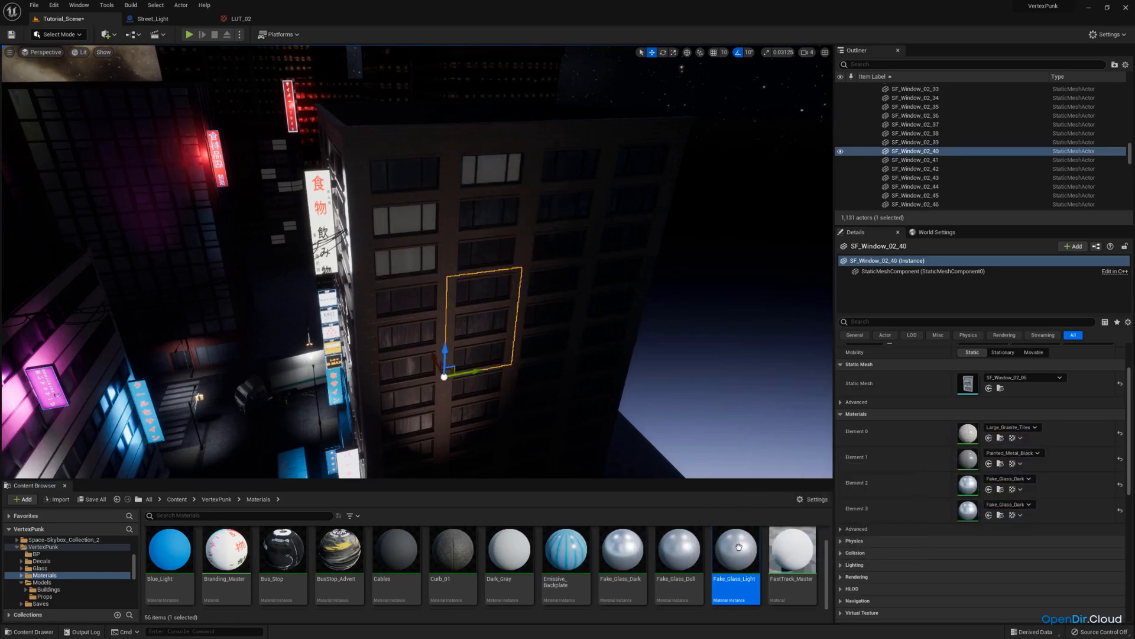
{"action": "left_click_drag", "start_coordinate": [735, 554], "coordinate": [480, 292]}
{"action": "key", "text": "d"}
{"action": "mouse_move", "coordinate": [479, 293]}
{"action": "right_mouse_down"}
{"action": "mouse_move", "coordinate": [467, 320]}
{"action": "mouse_move", "coordinate": [479, 308]}
{"action": "right_mouse_up"}
{"action": "key", "text": "w"}
{"action": "left_click", "coordinate": [451, 282]}
{"action": "left_click_drag", "start_coordinate": [731, 555], "coordinate": [437, 309]}
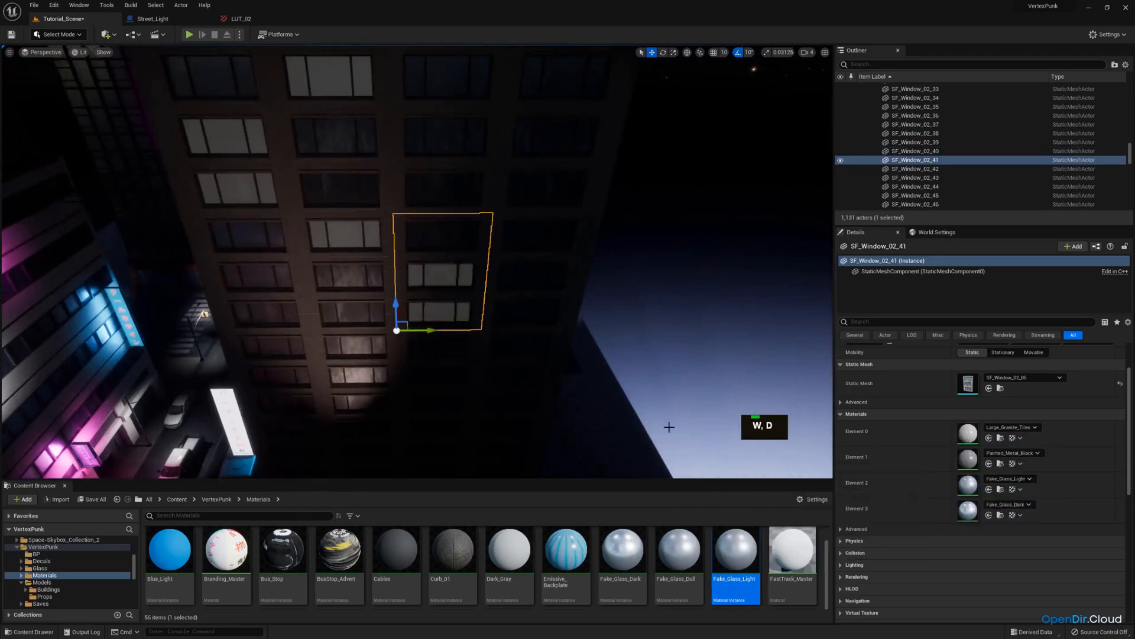
Apply Fake_Glass_Light to more window panels on the lower and upper floors of the building.
{"action": "left_click", "coordinate": [521, 373]}
{"action": "left_click_drag", "start_coordinate": [736, 552], "coordinate": [532, 346]}
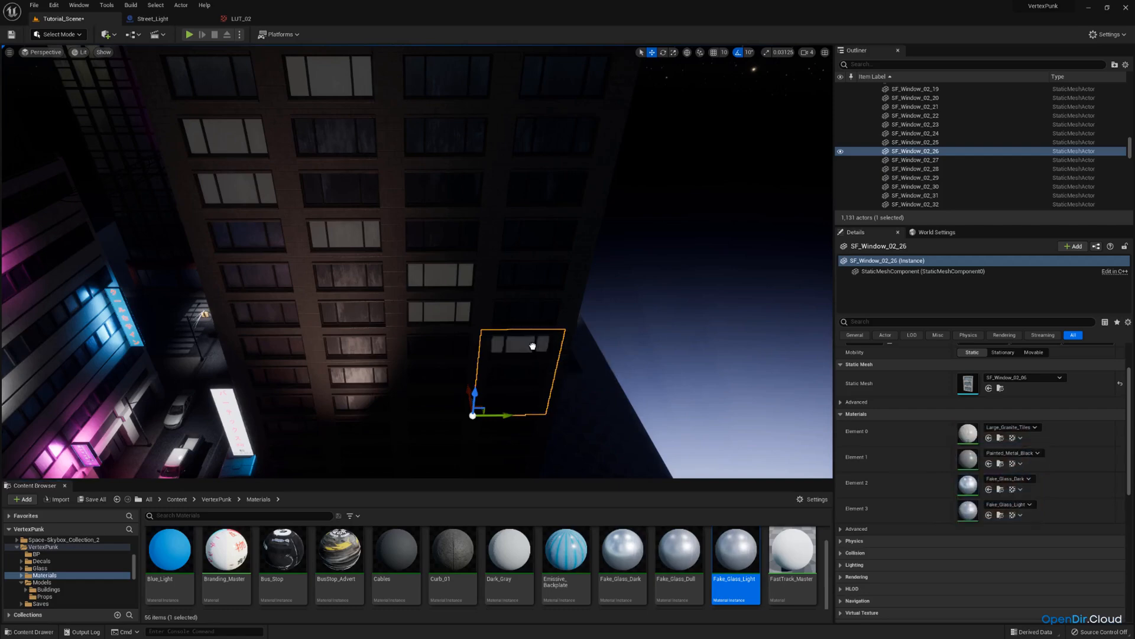
{"action": "left_click", "coordinate": [557, 142]}
{"action": "mouse_move", "coordinate": [731, 471]}
{"action": "right_mouse_down"}
{"action": "mouse_move", "coordinate": [735, 452]}
{"action": "mouse_move", "coordinate": [736, 461]}
{"action": "right_mouse_up"}
{"action": "left_click_drag", "start_coordinate": [743, 535], "coordinate": [546, 121]}
{"action": "key", "text": "w"}
{"action": "right_click_drag", "start_coordinate": [546, 121], "coordinate": [491, 142]}
{"action": "key", "text": "e"}
{"action": "key", "text": "w"}
{"action": "key", "text": "a"}
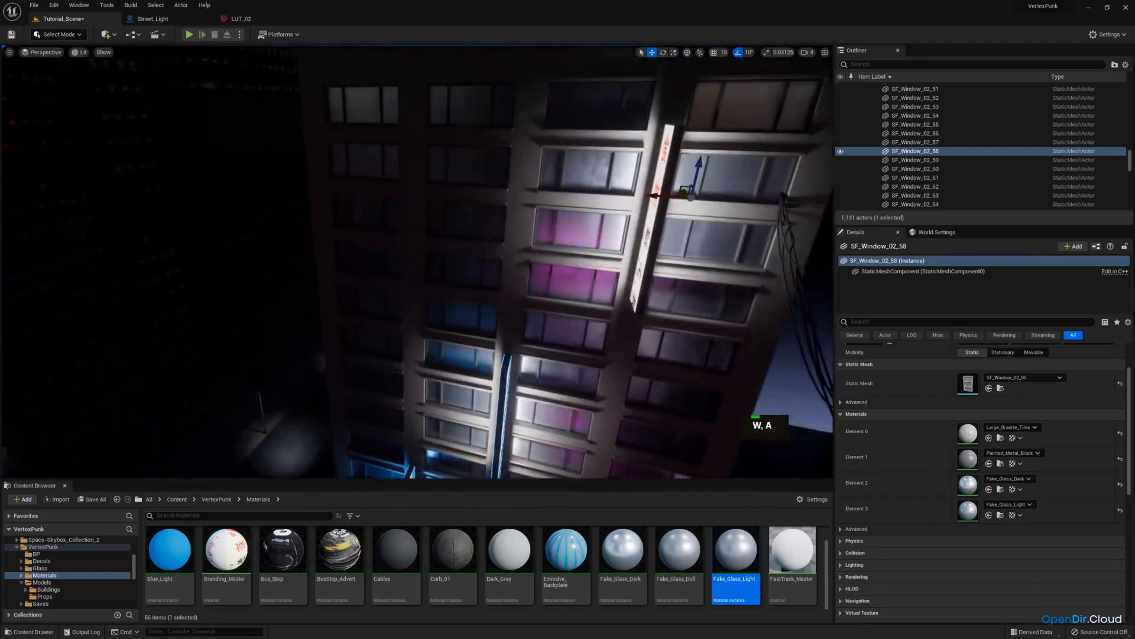
Apply Fake_Glass_Light to further window panels around the lit facade.
{"action": "left_click", "coordinate": [480, 156]}
{"action": "left_click_drag", "start_coordinate": [734, 549], "coordinate": [467, 158]}
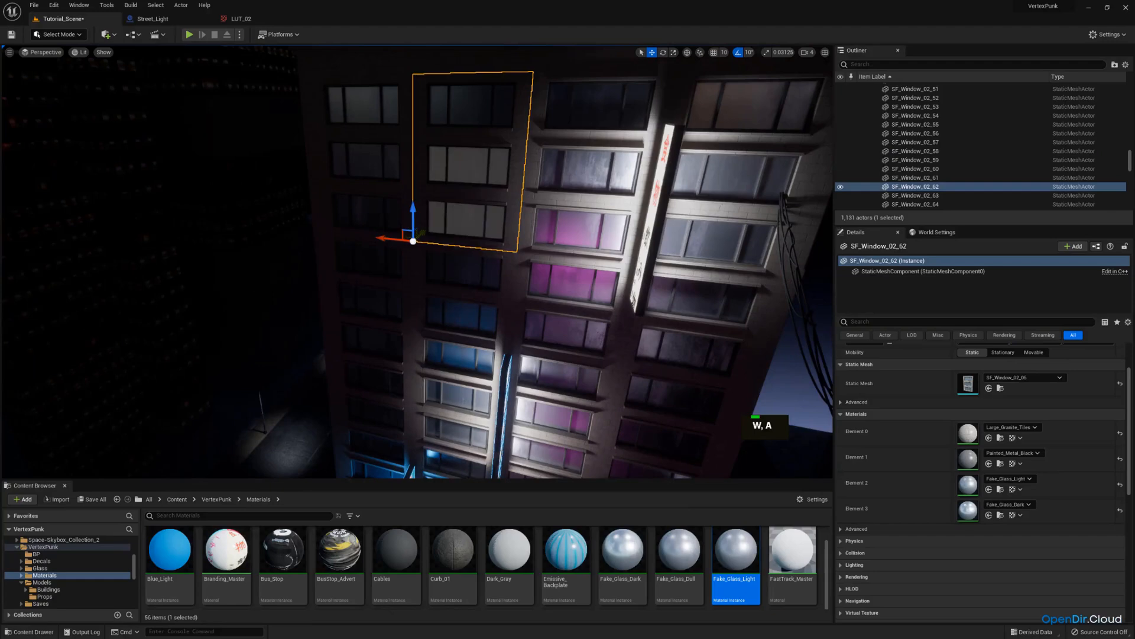
{"action": "left_click", "coordinate": [369, 284]}
{"action": "left_click_drag", "start_coordinate": [732, 551], "coordinate": [377, 262]}
{"action": "right_click_drag", "start_coordinate": [376, 262], "coordinate": [532, 382]}
{"action": "key", "text": "d"}
{"action": "left_click", "coordinate": [532, 382]}
{"action": "left_click_drag", "start_coordinate": [735, 550], "coordinate": [497, 289]}
{"action": "right_click_drag", "start_coordinate": [497, 289], "coordinate": [47, 302]}
{"action": "key", "text": "s"}
{"action": "key", "text": "w"}
{"action": "key", "text": "s"}
{"action": "key", "text": "a"}
{"action": "key", "text": "w"}
{"action": "key", "text": "d"}
{"action": "key", "text": "w"}
{"action": "key", "text": "a"}
{"action": "key", "text": "w"}
{"action": "mouse_move", "coordinate": [324, 170]}
{"action": "right_mouse_down"}
{"action": "mouse_move", "coordinate": [296, 169]}
{"action": "mouse_move", "coordinate": [325, 170]}
{"action": "right_mouse_up"}
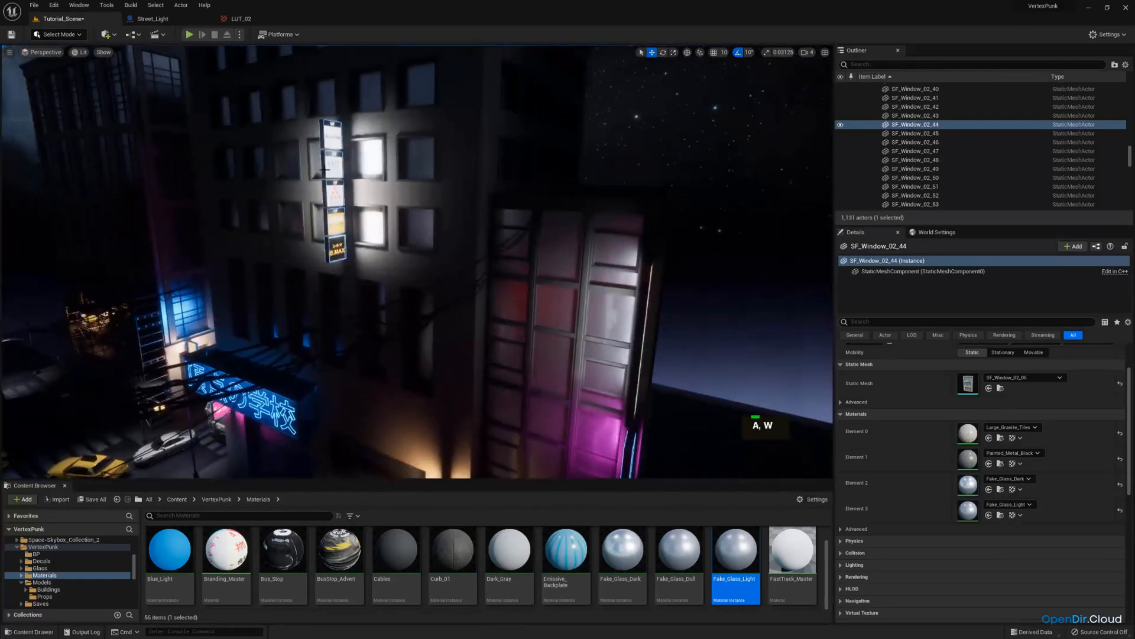
Preview through the scene camera, undo a misplaced Fake_Glass_Light drop and apply it to a window on the left building.
{"action": "left_click", "coordinate": [42, 52]}
{"action": "left_click", "coordinate": [61, 151]}
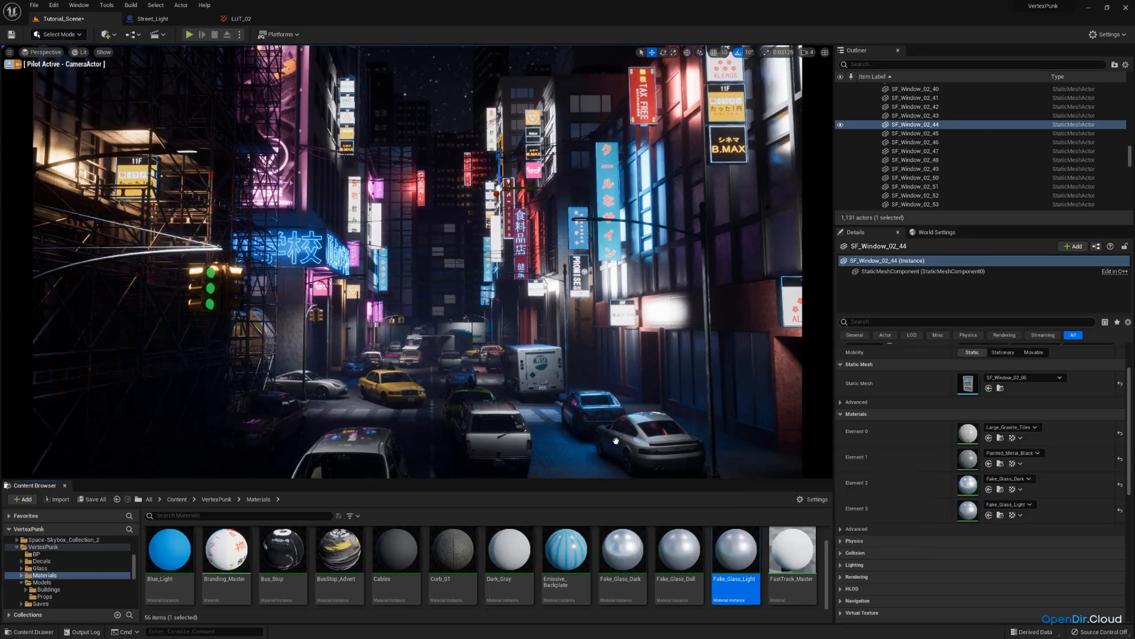
{"action": "left_click_drag", "start_coordinate": [747, 536], "coordinate": [395, 197]}
{"action": "key", "text": "ctrl+z"}
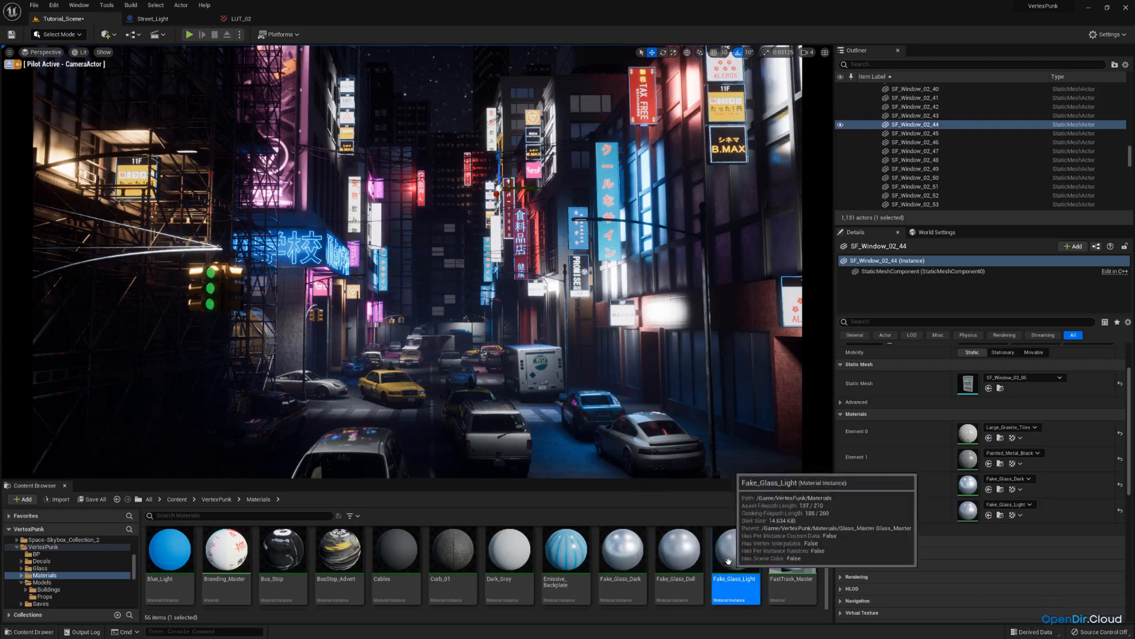
{"action": "left_click_drag", "start_coordinate": [732, 558], "coordinate": [60, 143]}
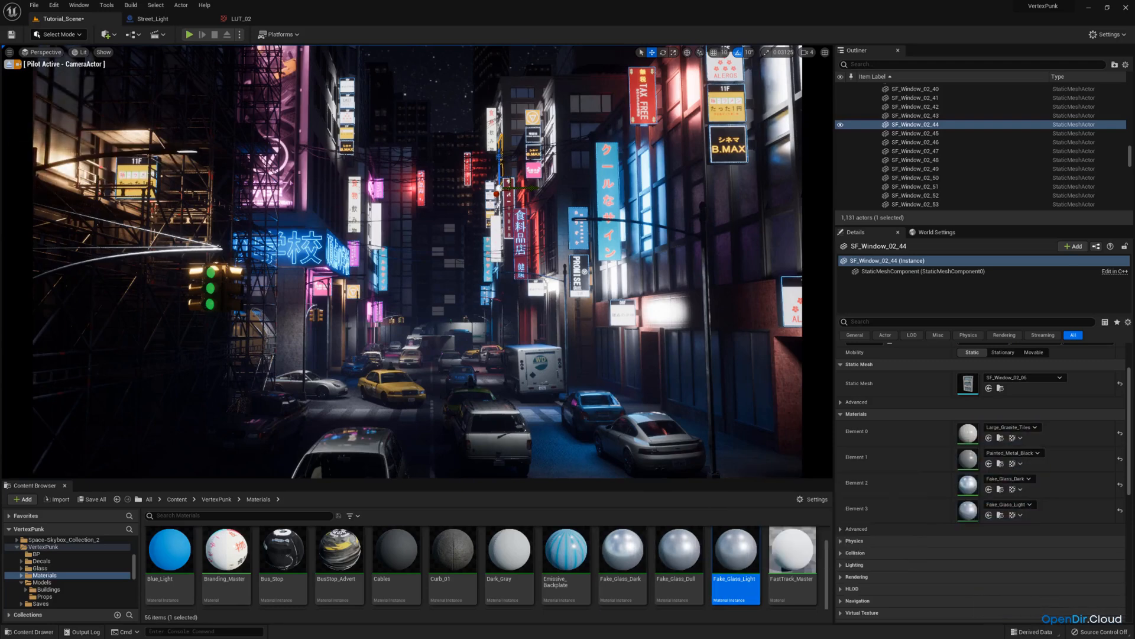
Undo the stray actor creation and save all changes.
{"action": "key", "text": "ctrl+z"}
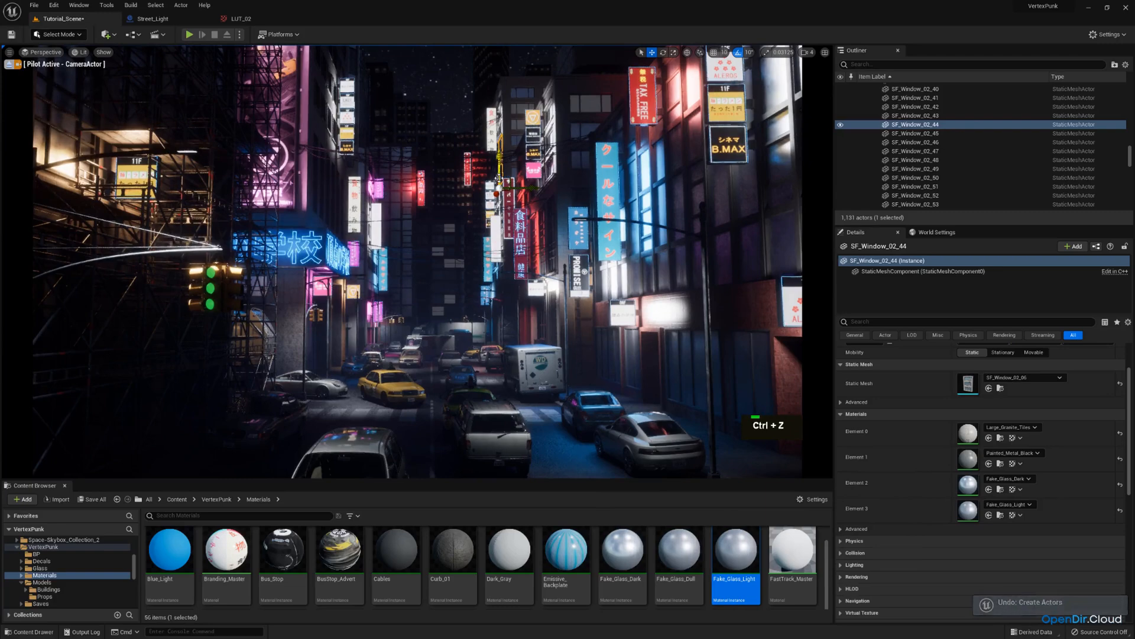
{"action": "left_click", "coordinate": [105, 501]}
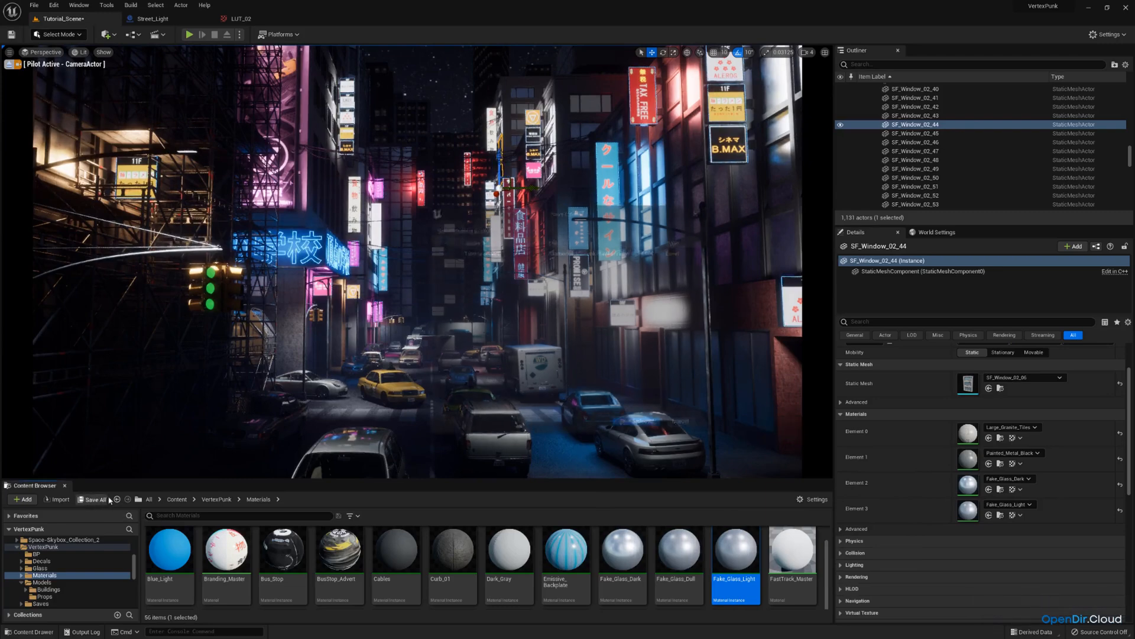
{"action": "left_click", "coordinate": [659, 424]}
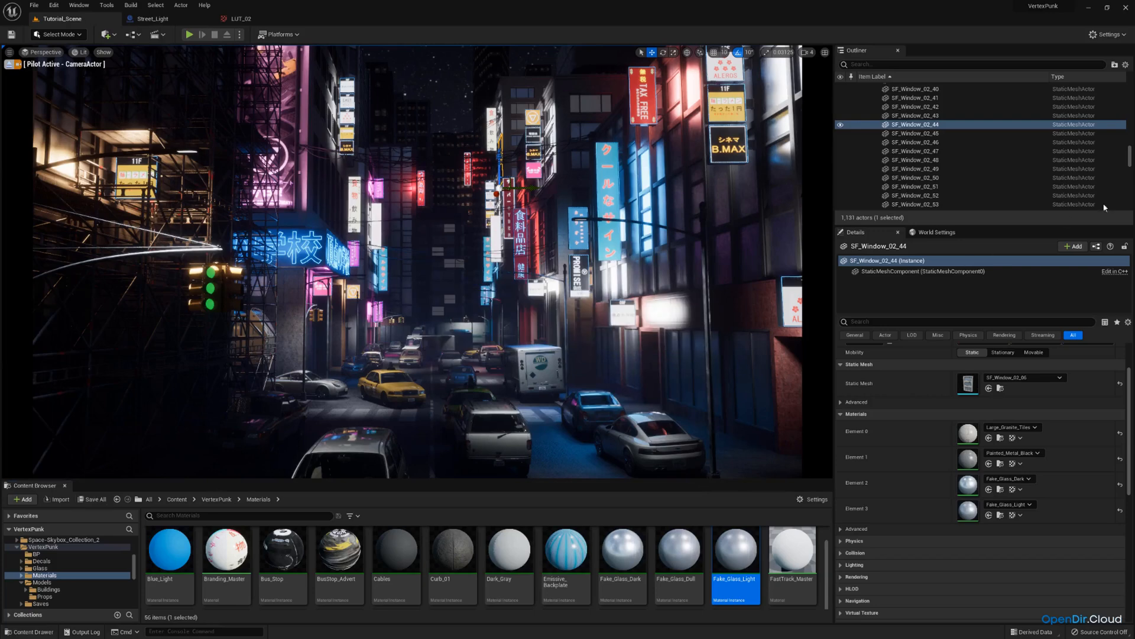
Collapse the expanded building and Lighting folders in the Outliner.
{"action": "right_click", "coordinate": [651, 228]}
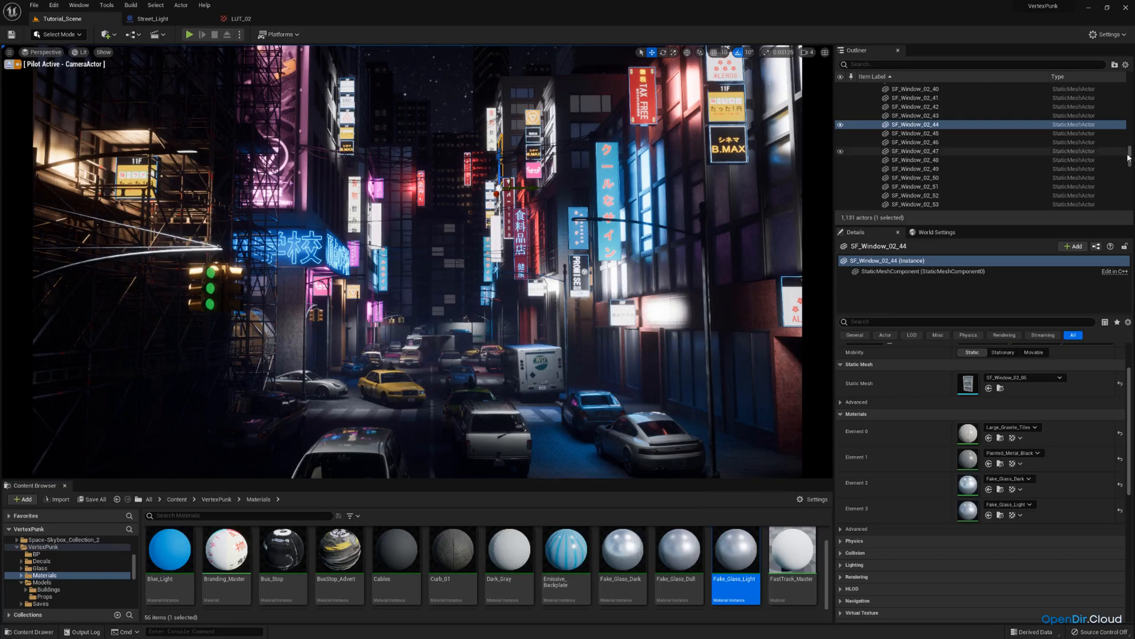
{"action": "scroll", "coordinate": [885, 118], "scroll_direction": "up", "scroll_amount": 15}
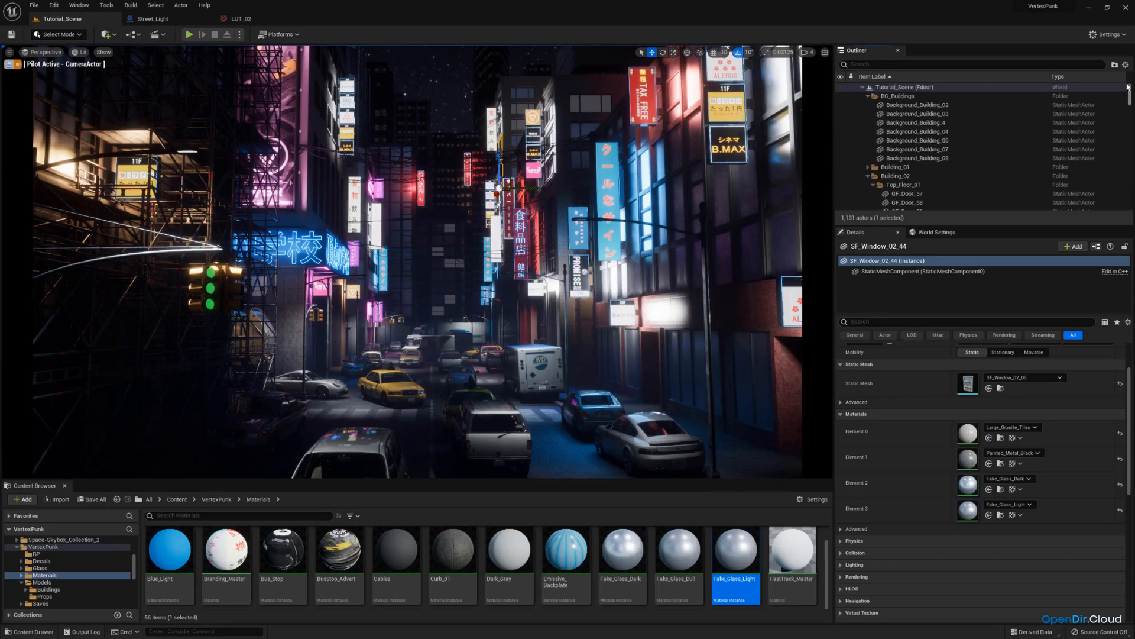
{"action": "left_click", "coordinate": [868, 96]}
{"action": "left_click", "coordinate": [868, 115]}
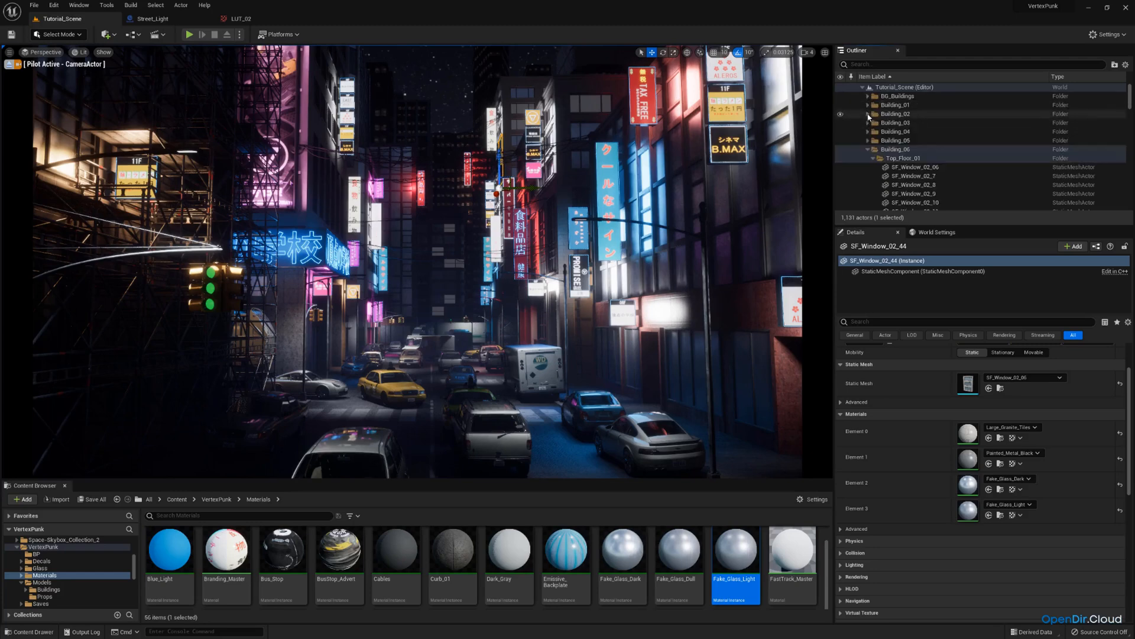
{"action": "left_click", "coordinate": [868, 149]}
{"action": "scroll", "coordinate": [899, 149], "scroll_direction": "down", "scroll_amount": 5}
{"action": "scroll", "coordinate": [901, 150], "scroll_direction": "down", "scroll_amount": 1}
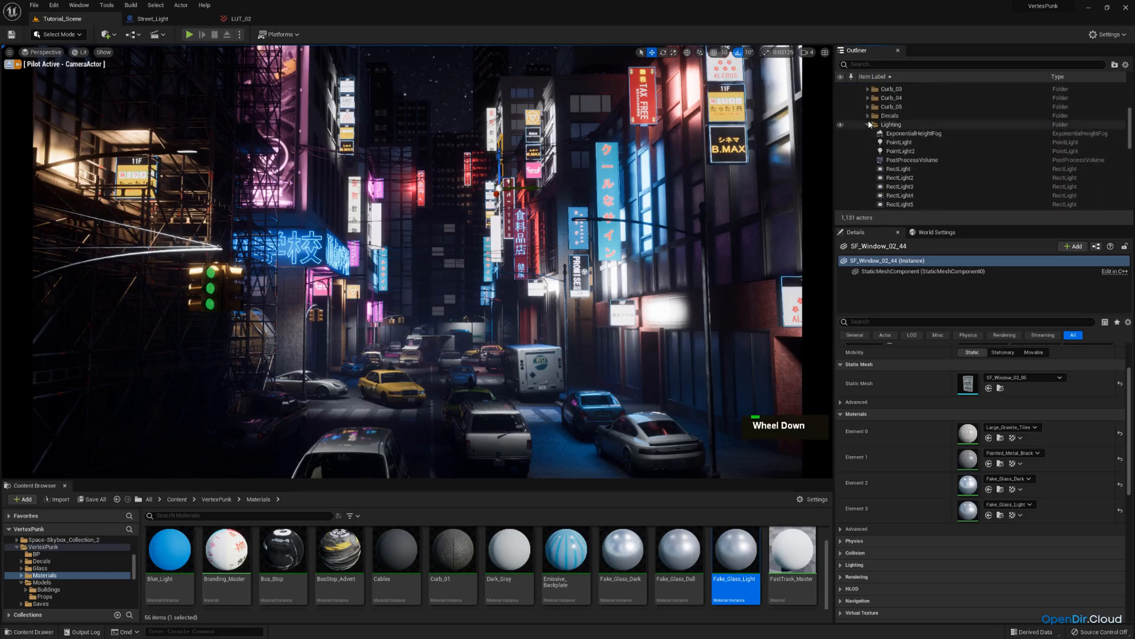
{"action": "left_click", "coordinate": [868, 125]}
{"action": "scroll", "coordinate": [896, 177], "scroll_direction": "down", "scroll_amount": 2}
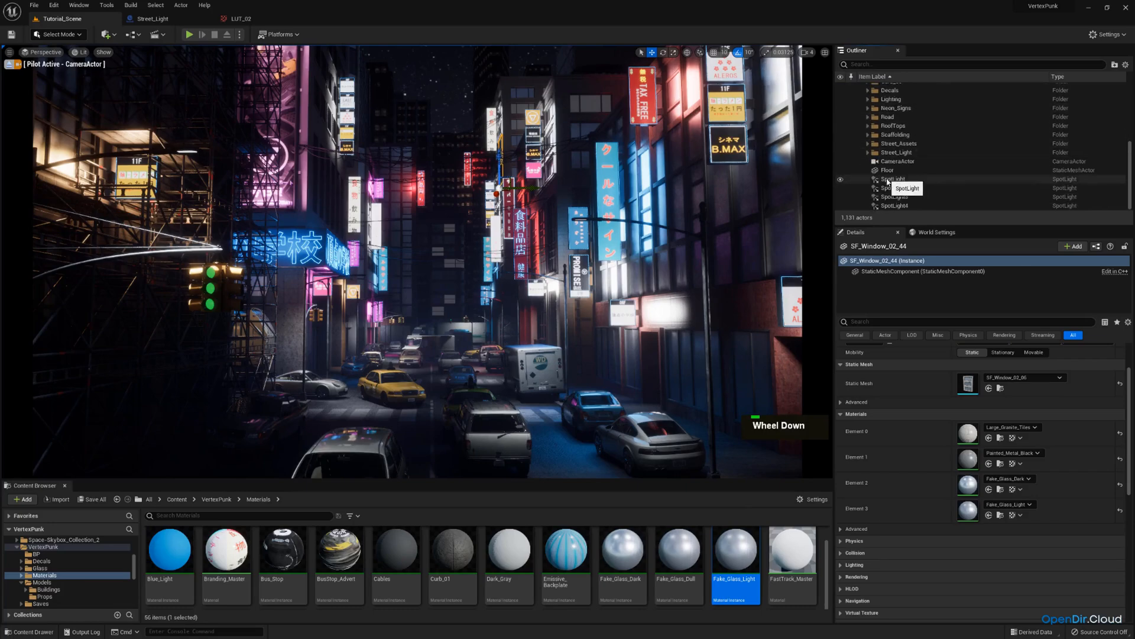
Select the four SpotLight actors in the Outliner and save all changes.
{"action": "left_click", "coordinate": [893, 179]}
{"action": "left_click", "coordinate": [898, 204], "text": "shift"}
{"action": "scroll", "coordinate": [902, 201], "scroll_direction": "up", "scroll_amount": 3}
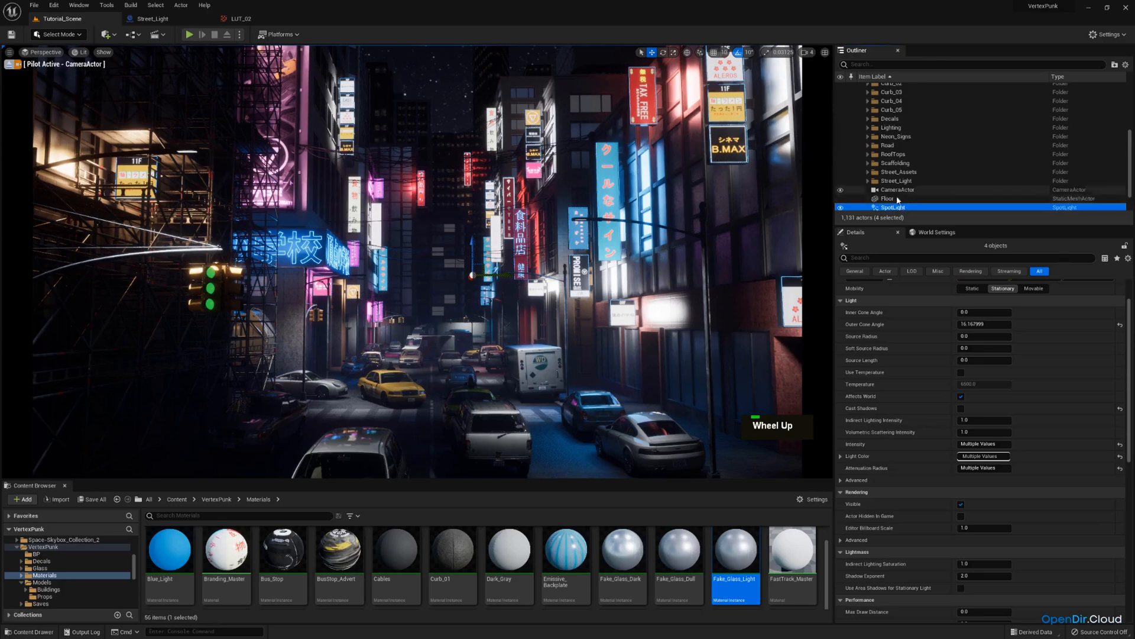
{"action": "scroll", "coordinate": [906, 199], "scroll_direction": "down", "scroll_amount": 1}
{"action": "scroll", "coordinate": [905, 199], "scroll_direction": "down", "scroll_amount": 2}
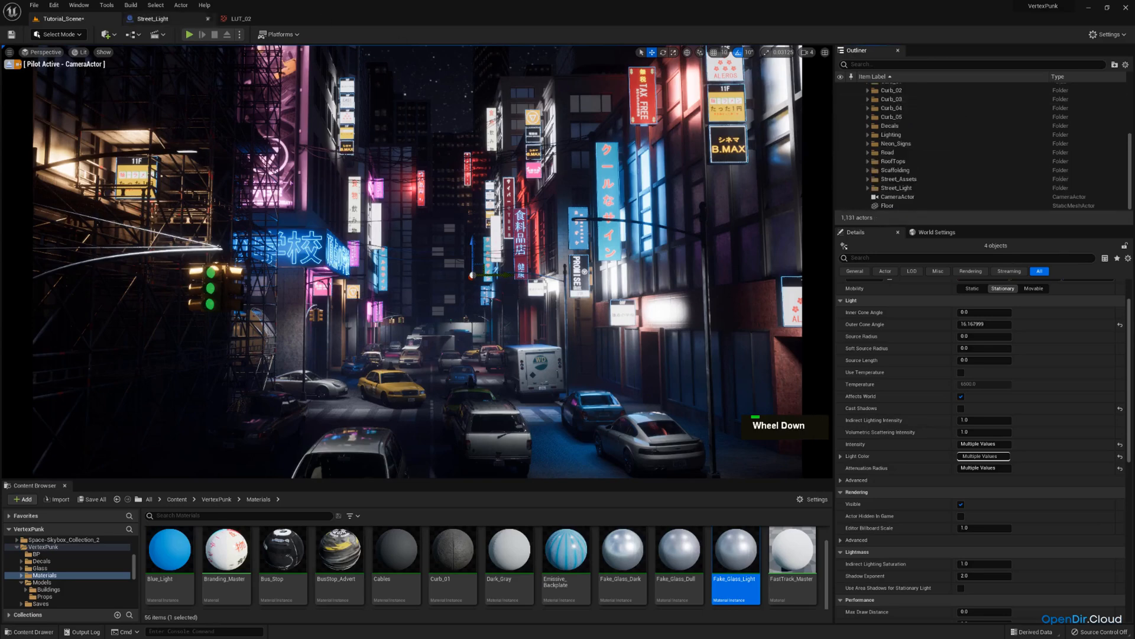
{"action": "left_click", "coordinate": [91, 500]}
{"action": "left_click", "coordinate": [639, 423]}
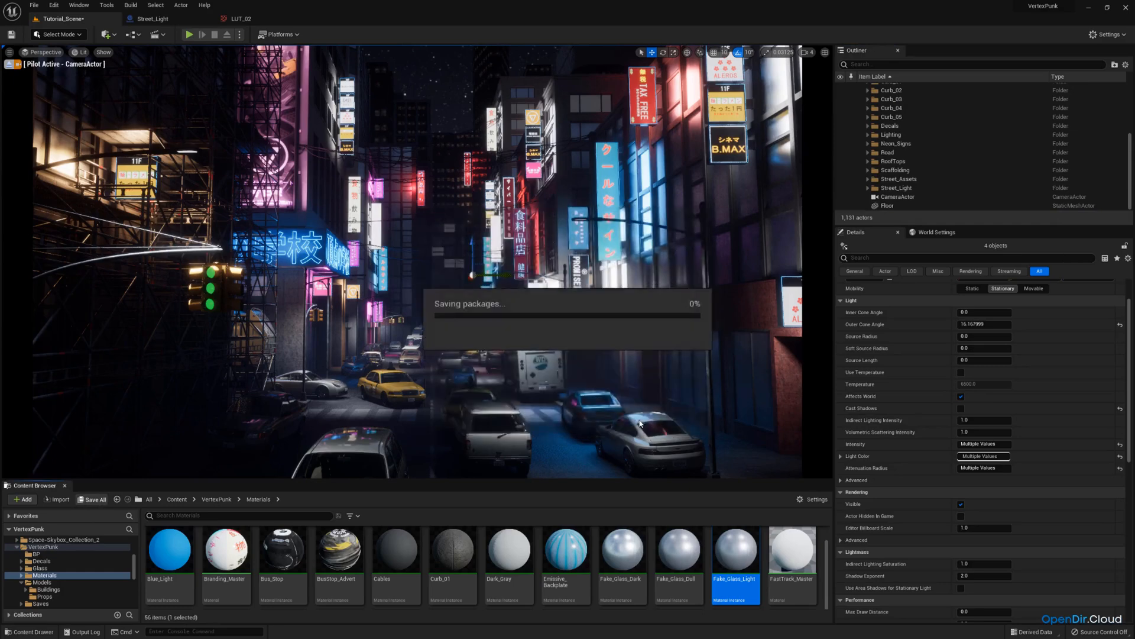